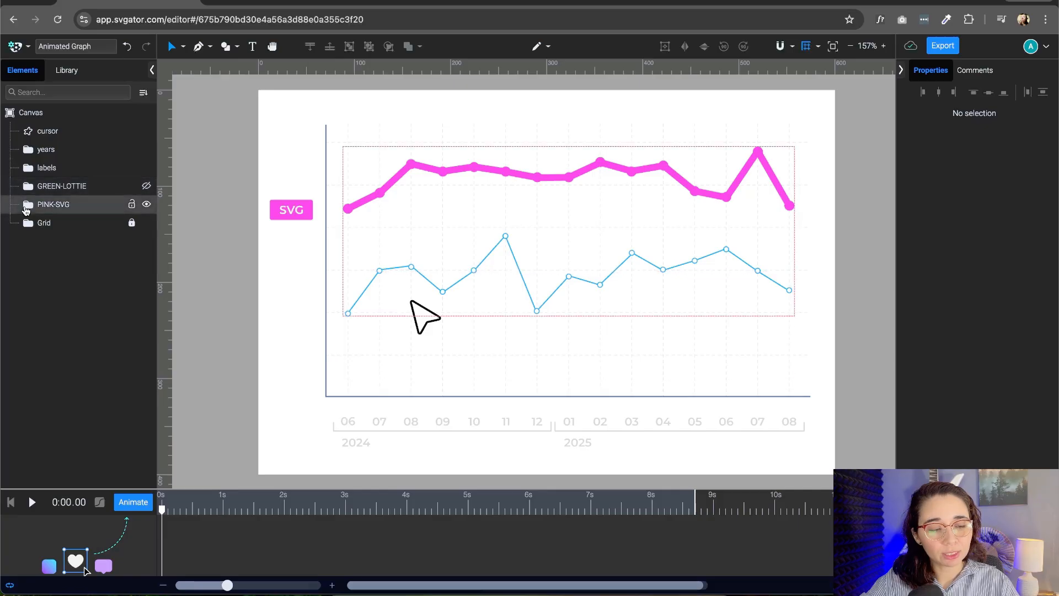
Select the path-morph-pink-b path inside the PINK-SVG group, check its visibility, and add a Morph animator to it at 0 s
click(27, 206)
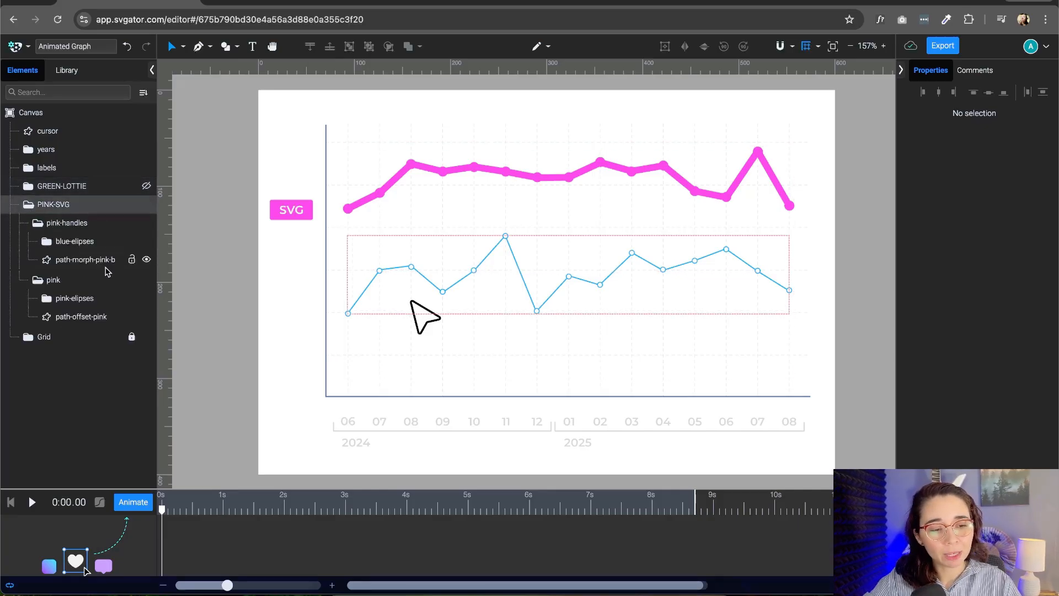
click(98, 262)
click(147, 261)
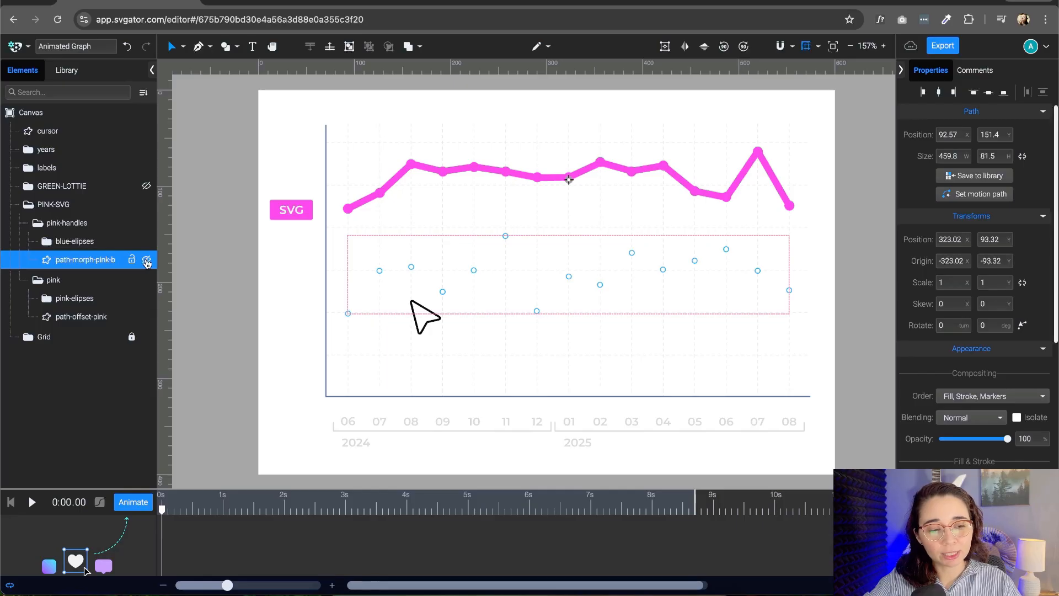
click(147, 261)
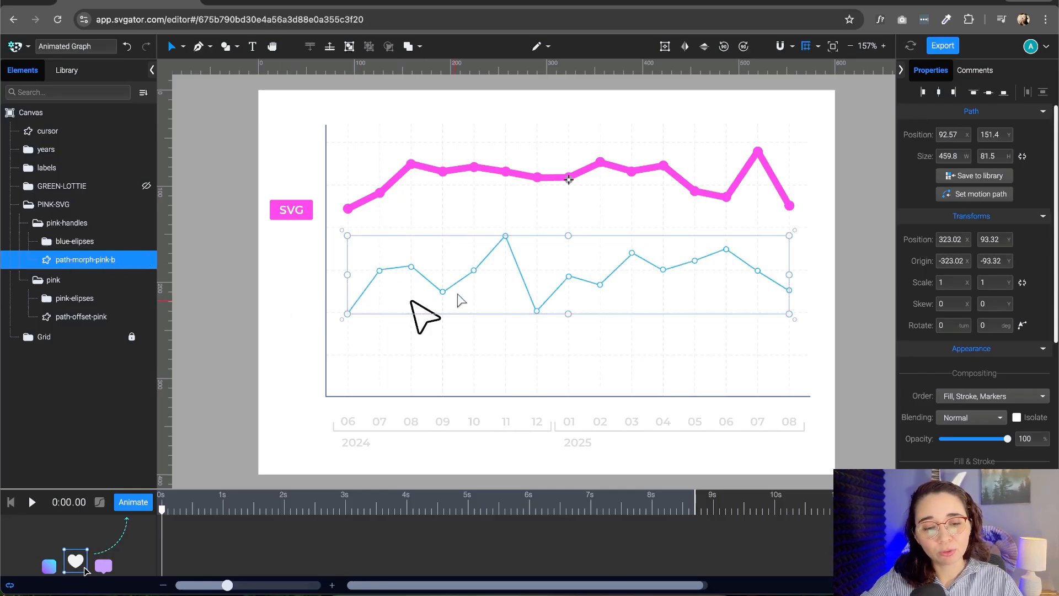
click(132, 502)
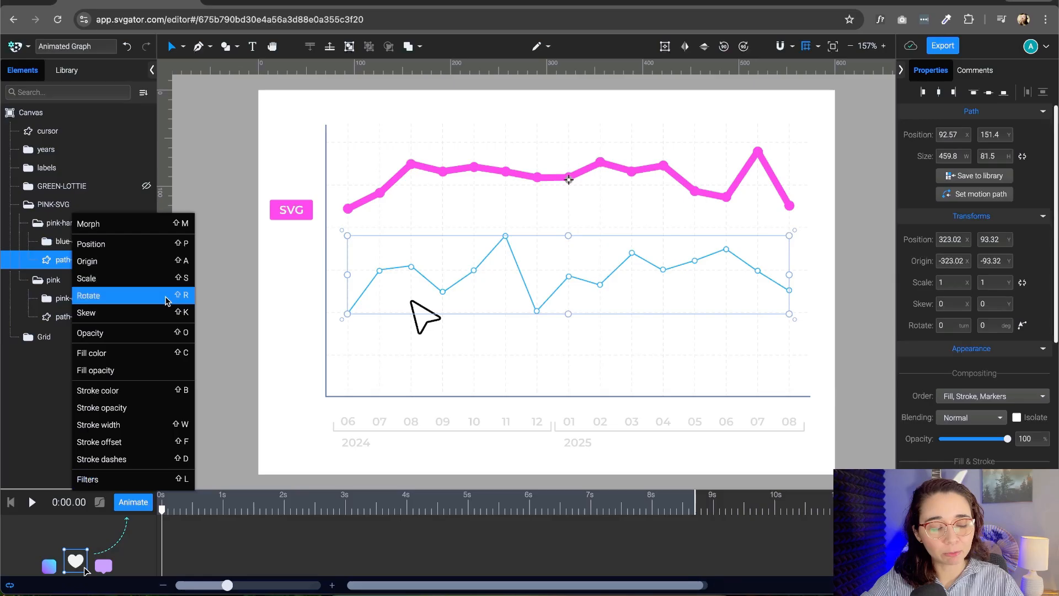
click(147, 226)
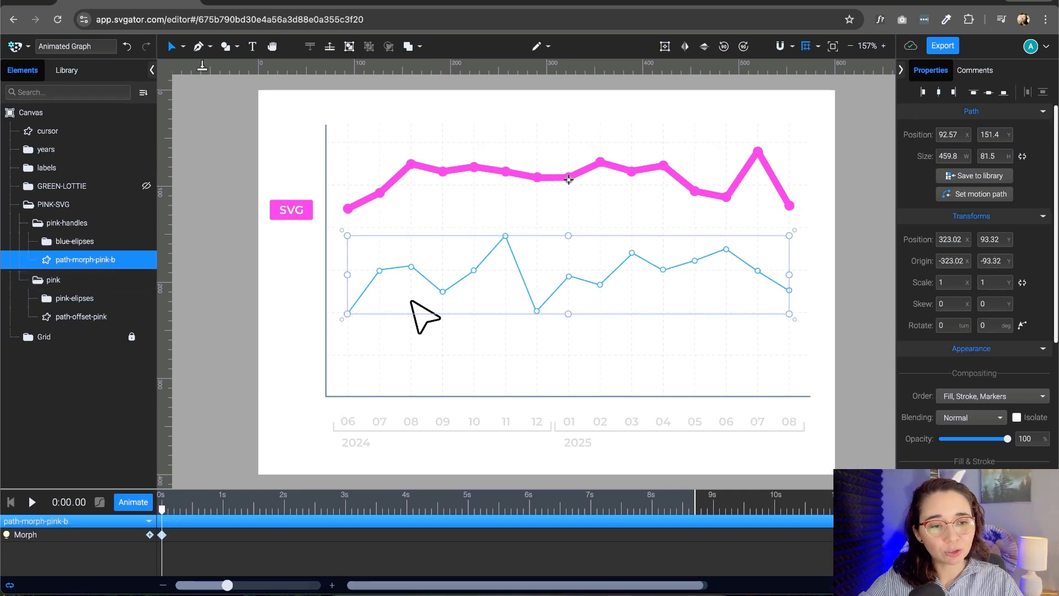
At 1 s, edit the morph path's nodes, moving the seven 2024 nodes (06 to 12) up onto the matching pink line points
click(184, 48)
click(185, 95)
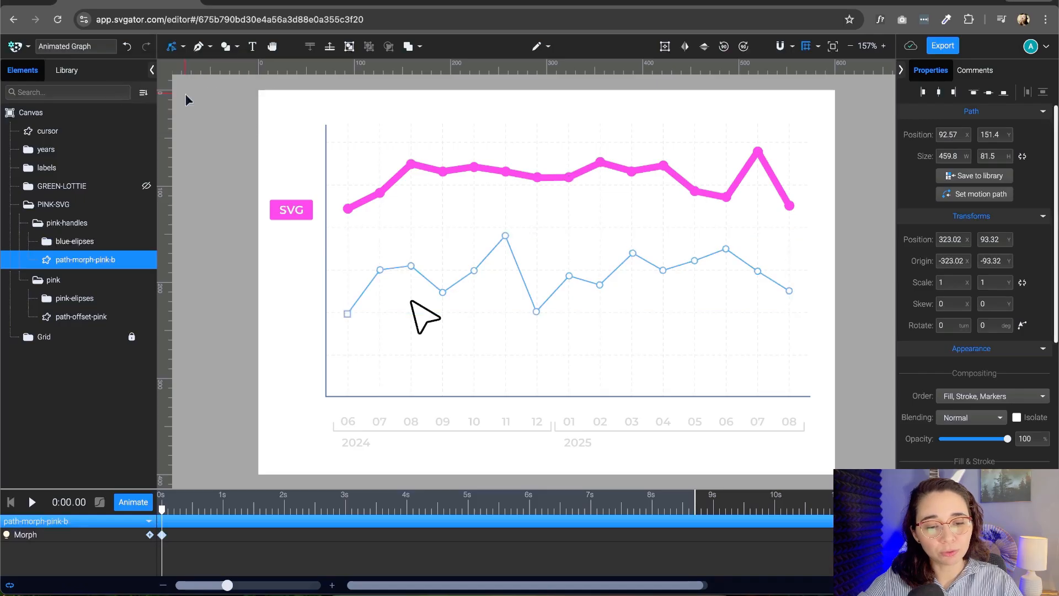
click(347, 314)
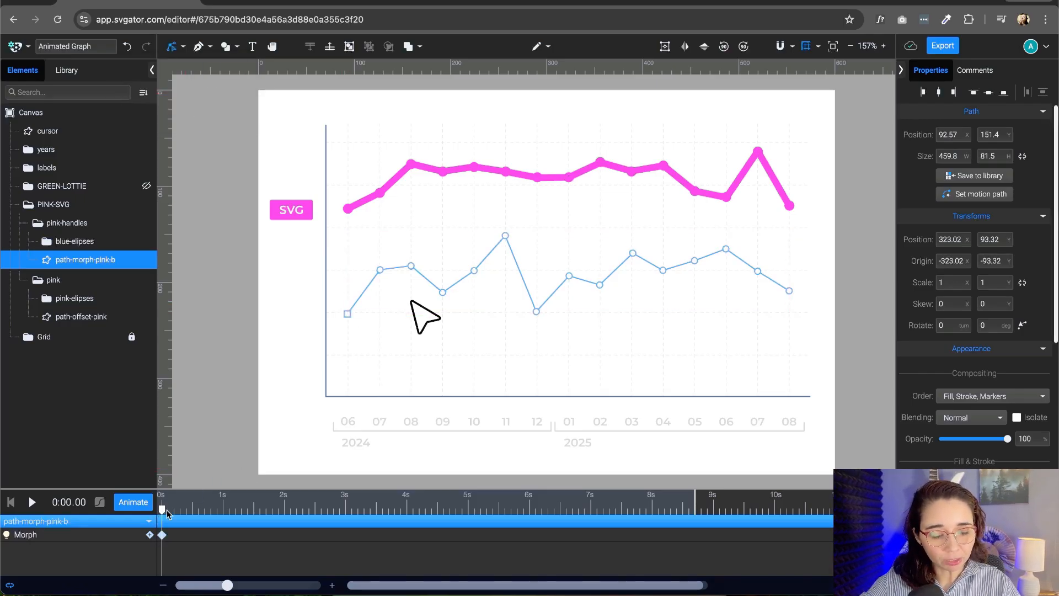
drag(167, 514, 223, 510)
click(349, 314)
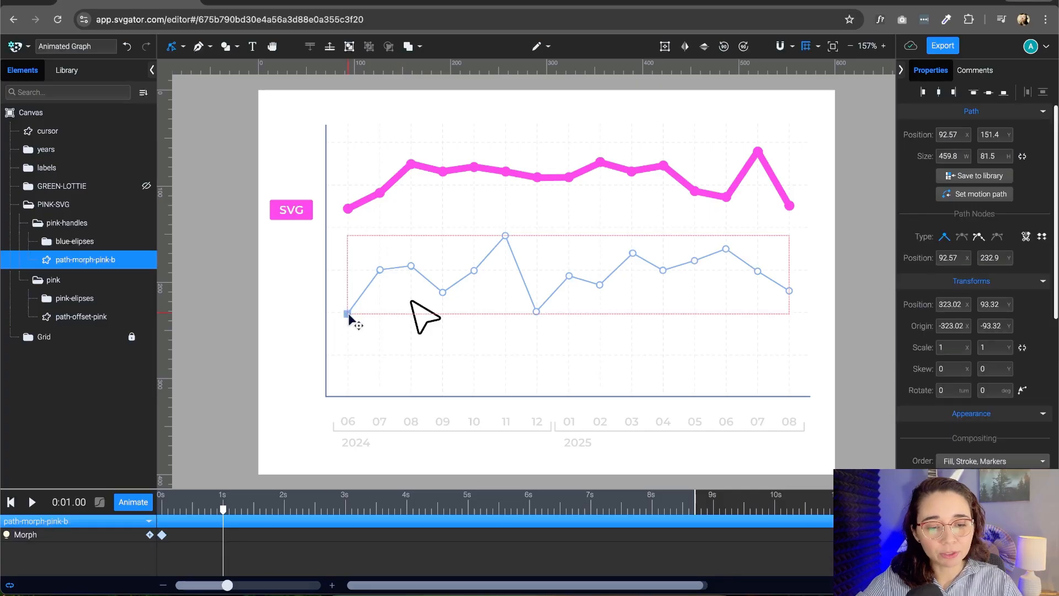
drag(349, 315, 353, 210)
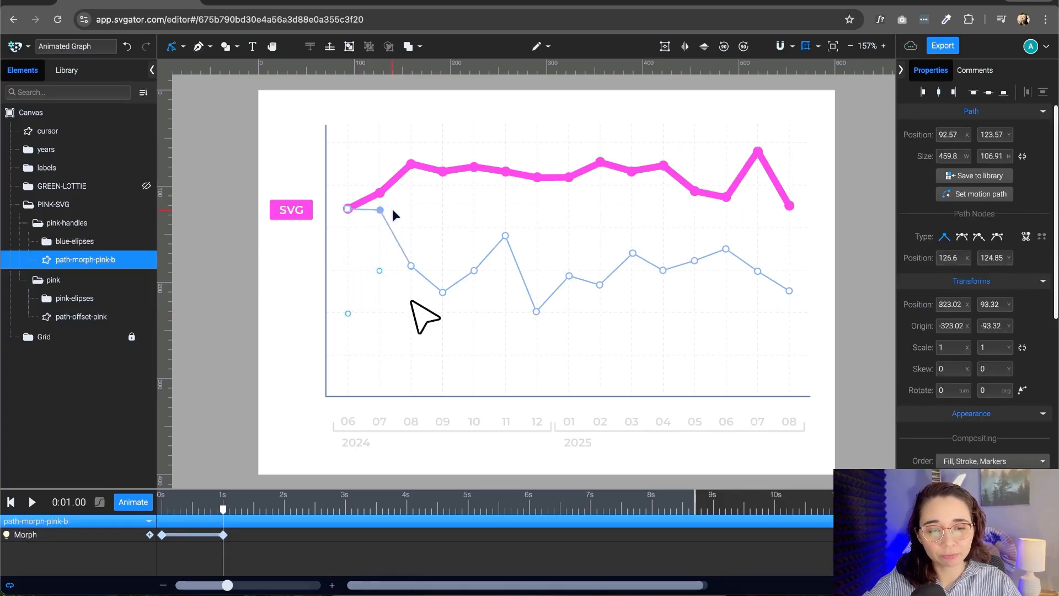
drag(382, 271, 393, 198)
drag(411, 266, 411, 164)
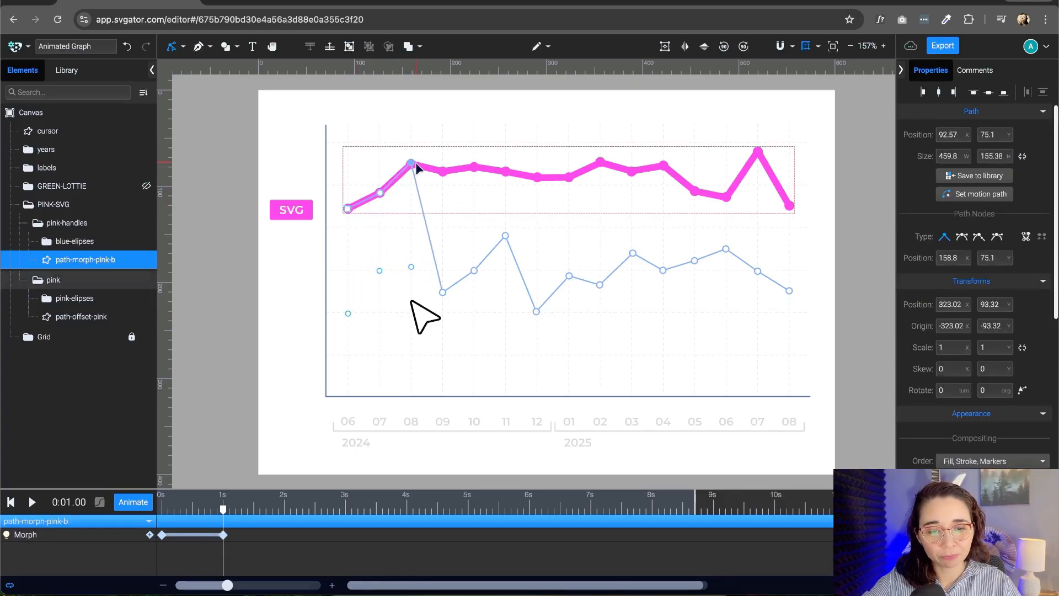
drag(442, 292, 443, 173)
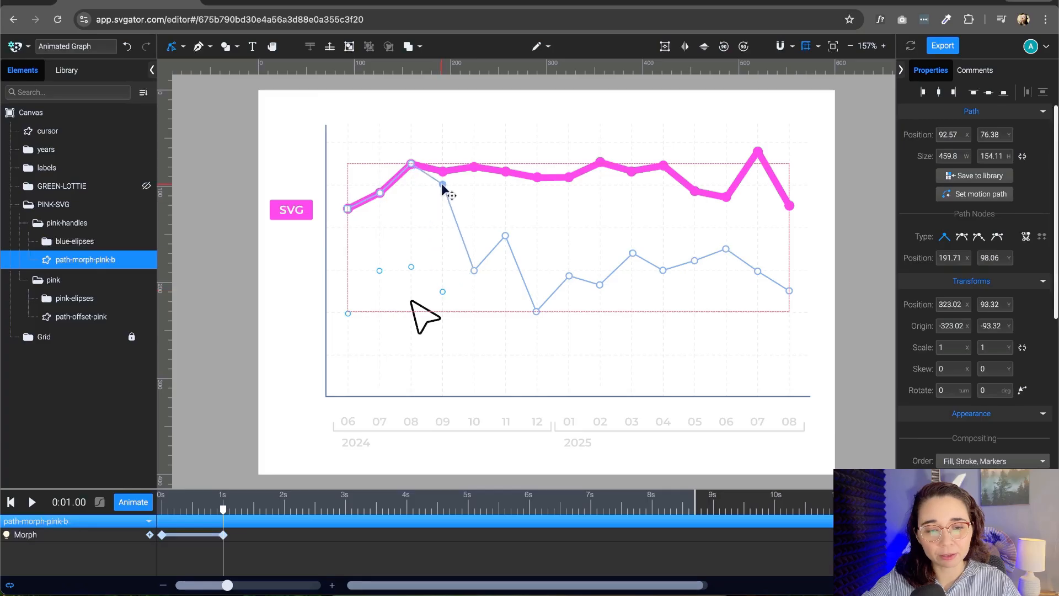
drag(475, 270, 475, 167)
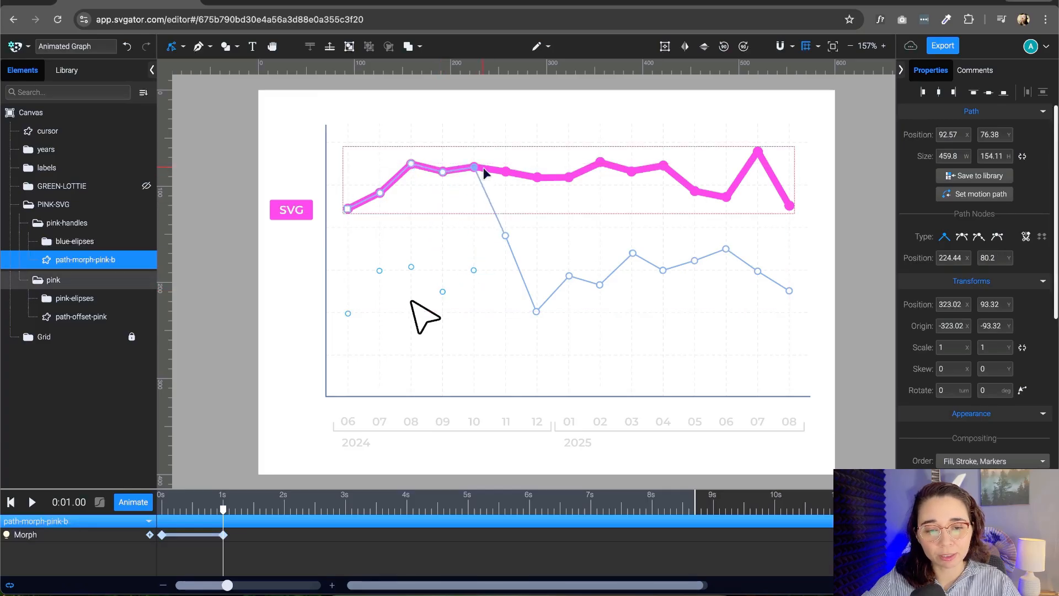
drag(506, 235, 506, 172)
drag(537, 312, 538, 177)
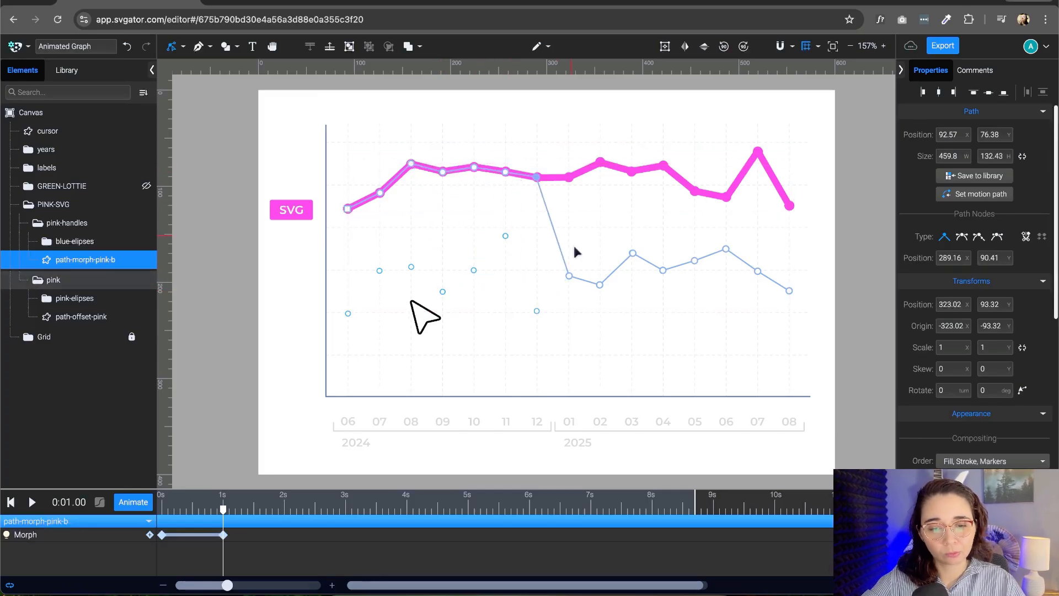
Move the eight 2025 nodes (01 to 08) of the morph path up onto the matching points of the pink line
drag(569, 276, 569, 176)
drag(600, 285, 601, 163)
drag(633, 253, 632, 172)
drag(663, 269, 663, 165)
drag(696, 261, 696, 191)
drag(726, 248, 727, 197)
drag(758, 271, 758, 151)
drag(790, 291, 790, 206)
Play the morph animation from the start several times to review it, and return the playhead to 0 s
click(10, 502)
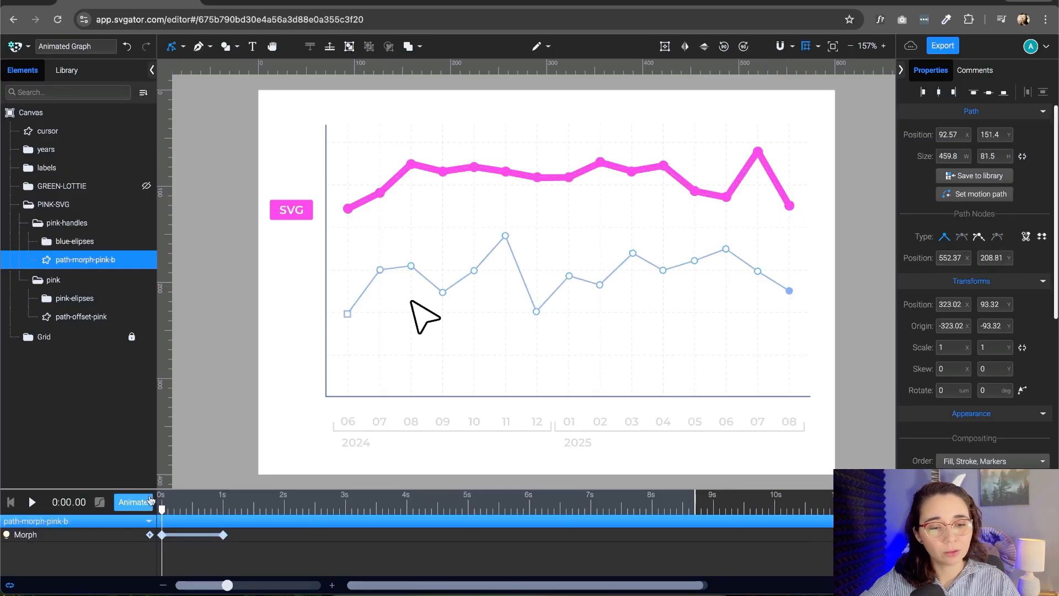
key(space)
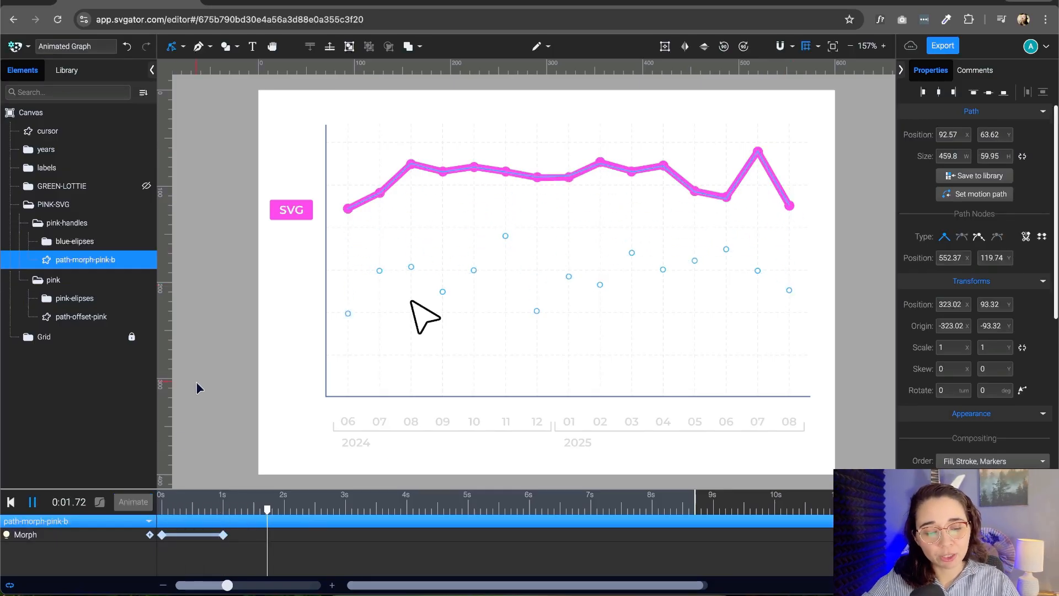
click(283, 510)
drag(284, 509, 135, 503)
key(space)
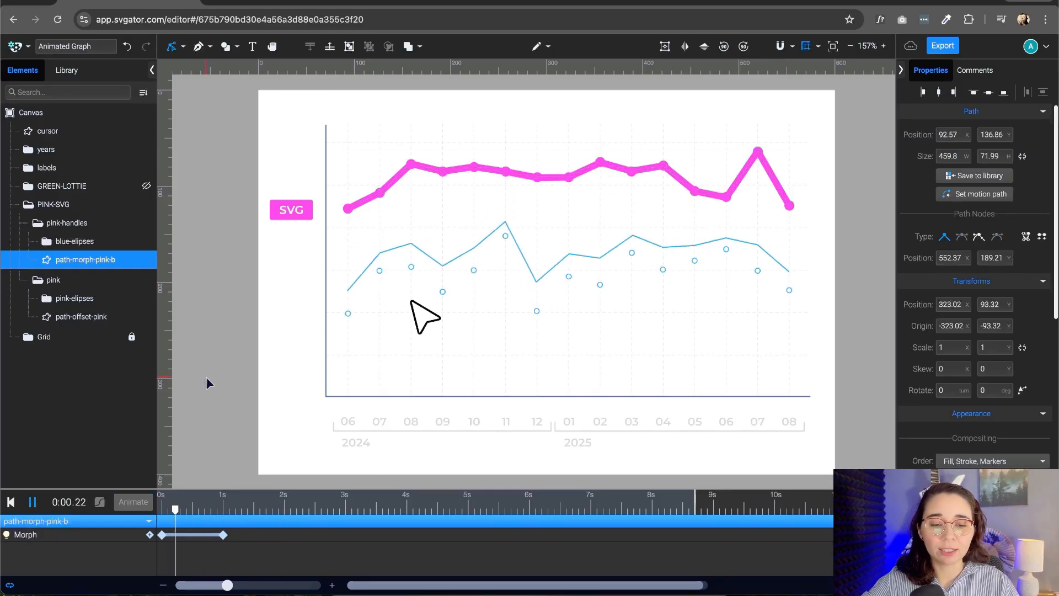
key(space)
drag(243, 510, 138, 503)
key(space)
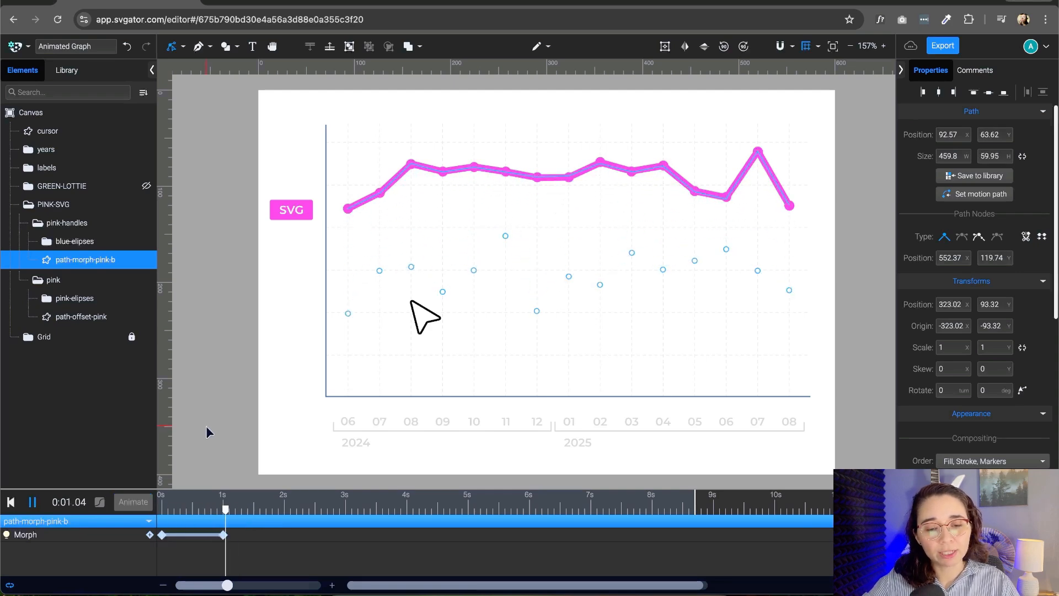
key(space)
drag(247, 510, 160, 507)
key(space)
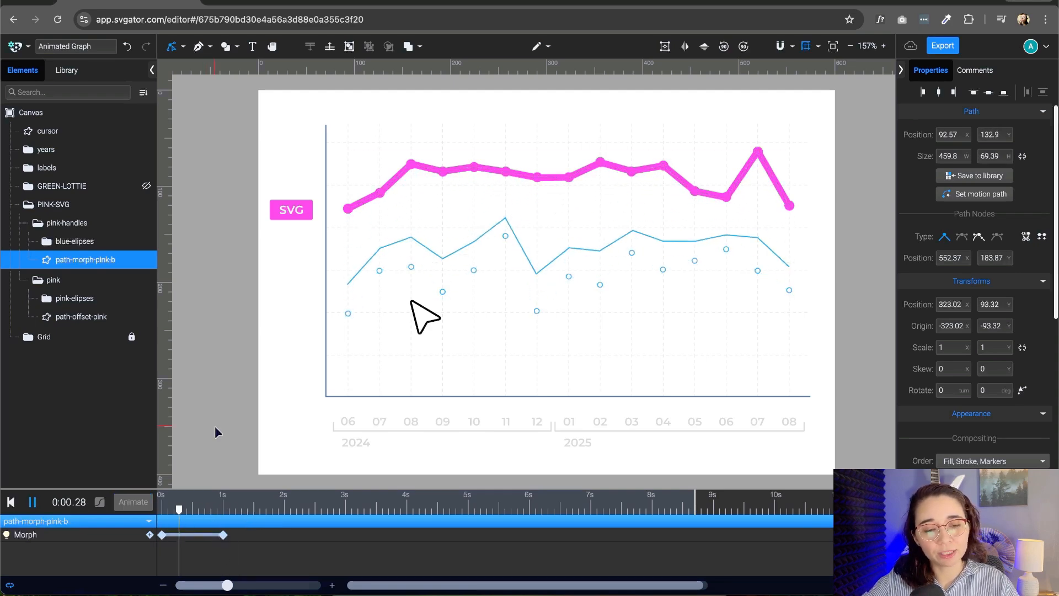
key(space)
drag(230, 510, 160, 506)
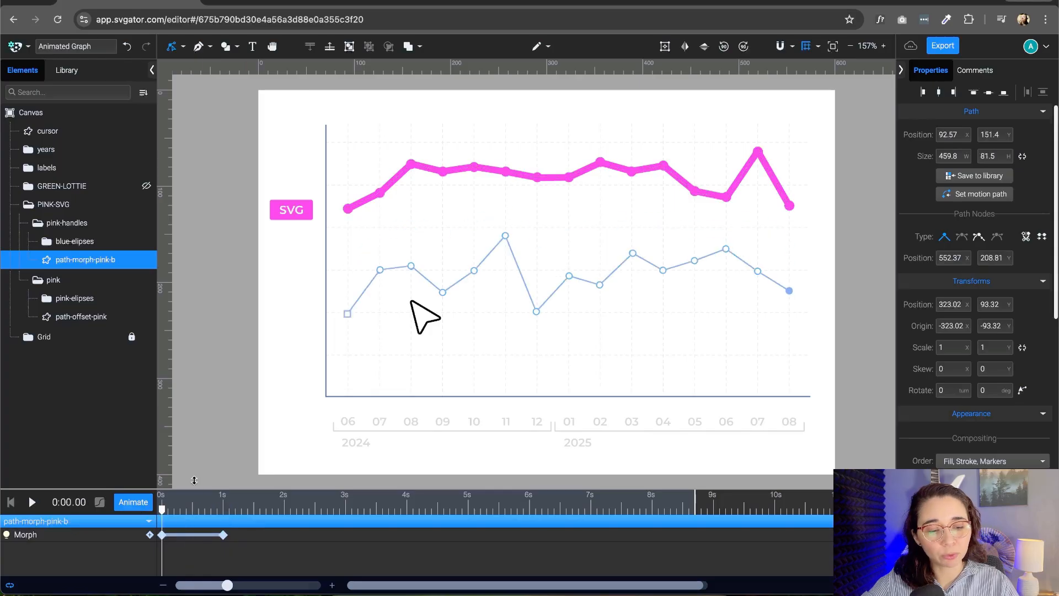
Retime the two Morph keyframes to about 1.5 s and 2.7 s, and make the timeline area taller
drag(279, 552, 159, 531)
drag(223, 535, 339, 541)
click(317, 543)
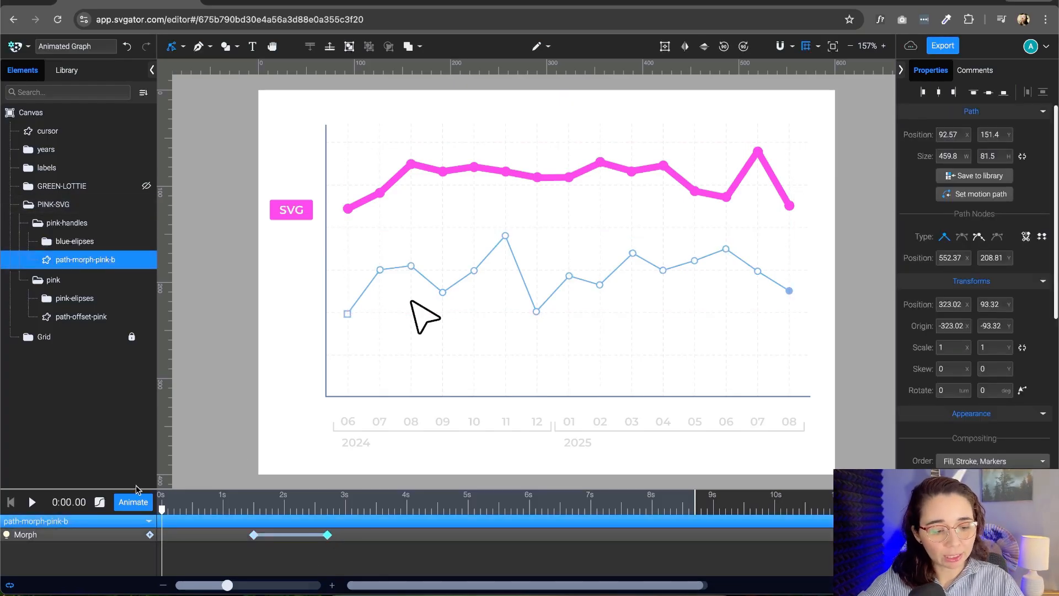
drag(136, 489, 143, 454)
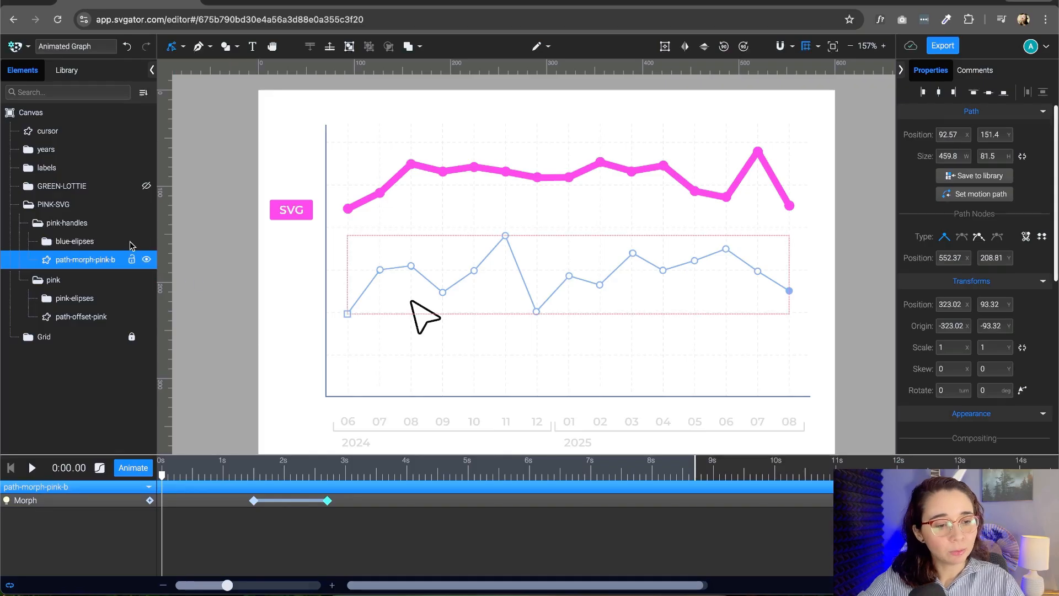
Inspect the SVG label's text and rectangle, then select their parent SVG group within labels and collapse it
click(297, 213)
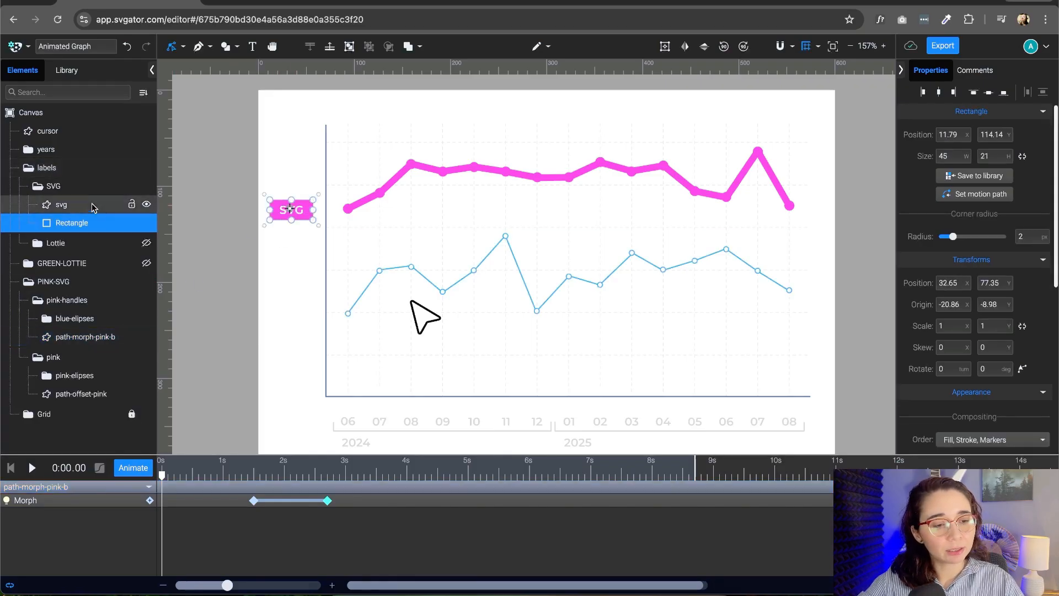
click(141, 186)
click(146, 188)
click(147, 187)
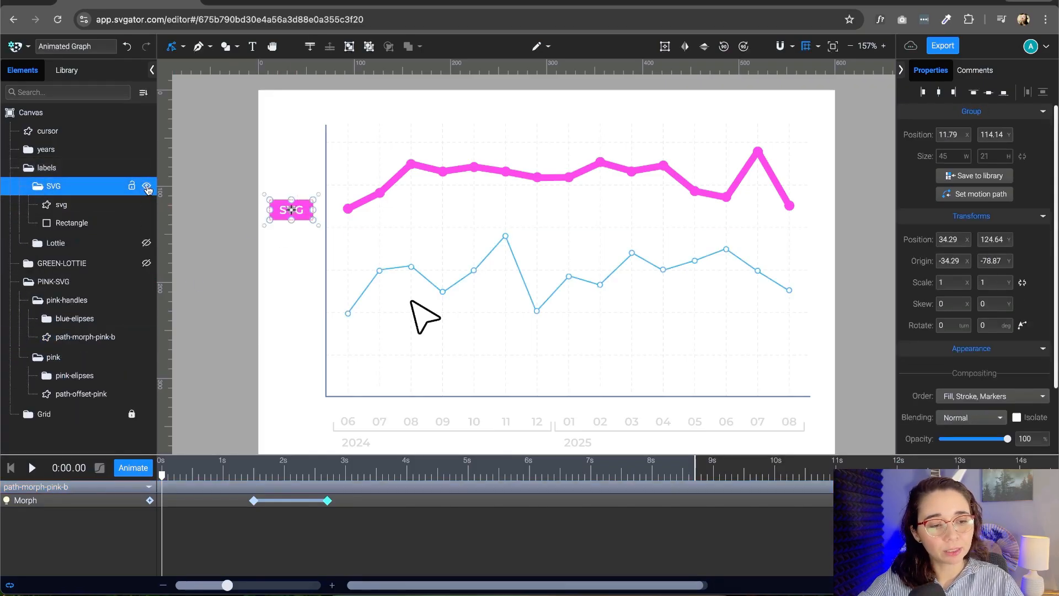
click(97, 207)
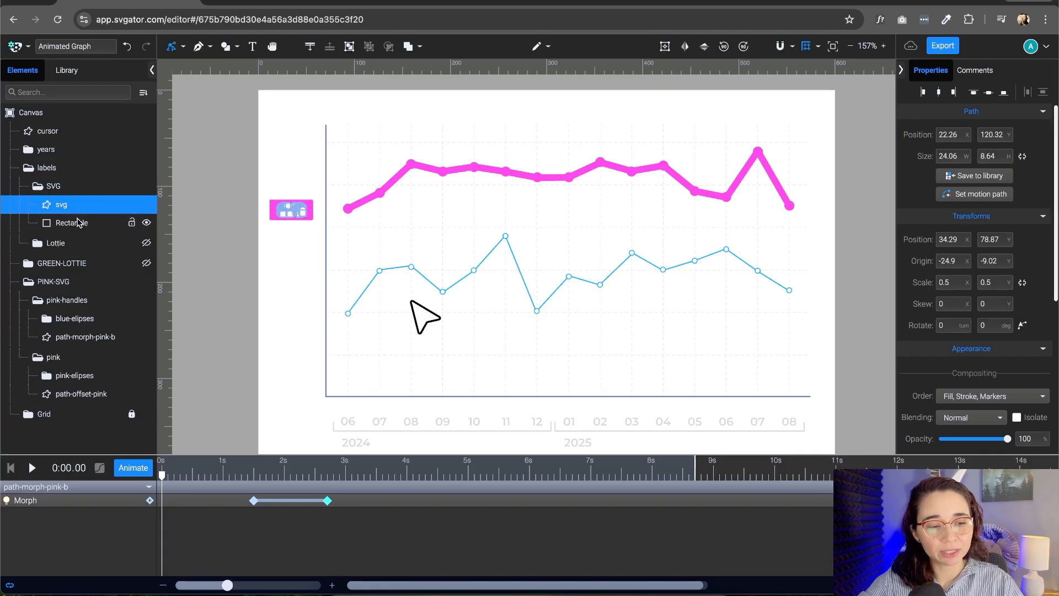
click(100, 223)
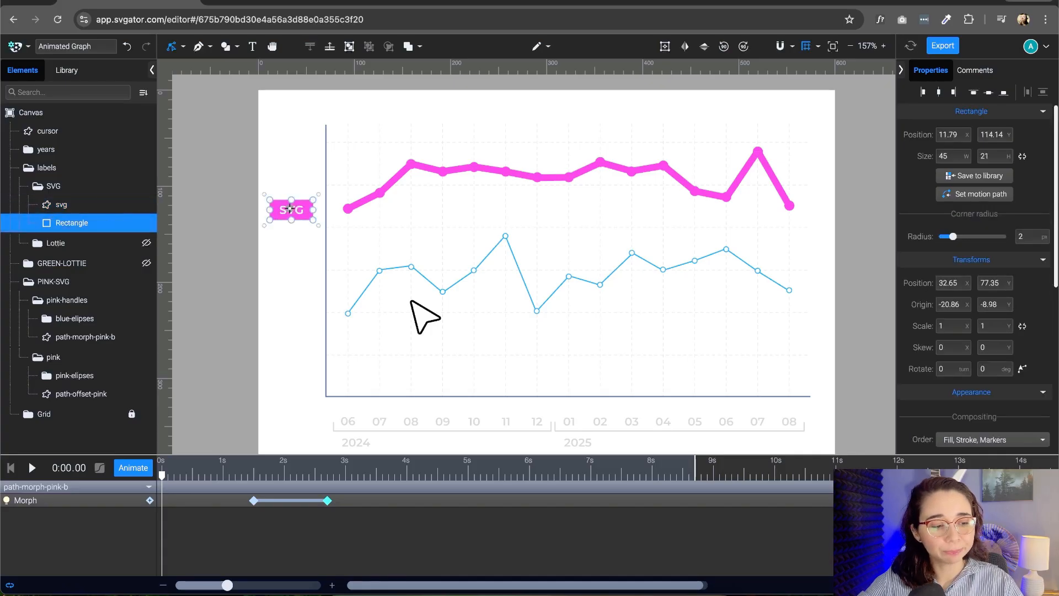
click(38, 191)
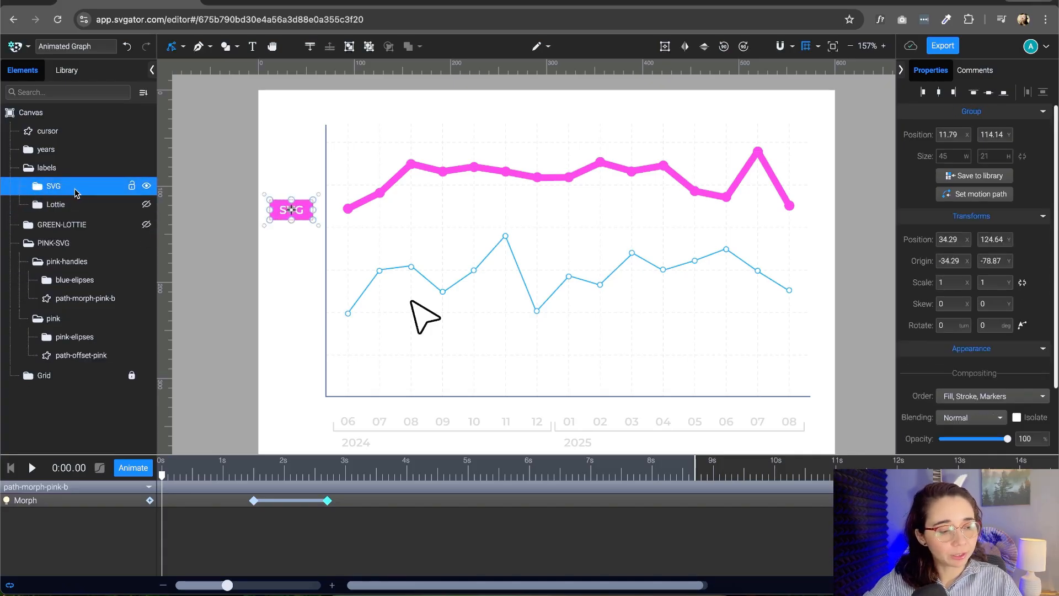
Add Position and Opacity animators to the SVG label group at 0.30 s
click(180, 475)
click(133, 467)
click(93, 337)
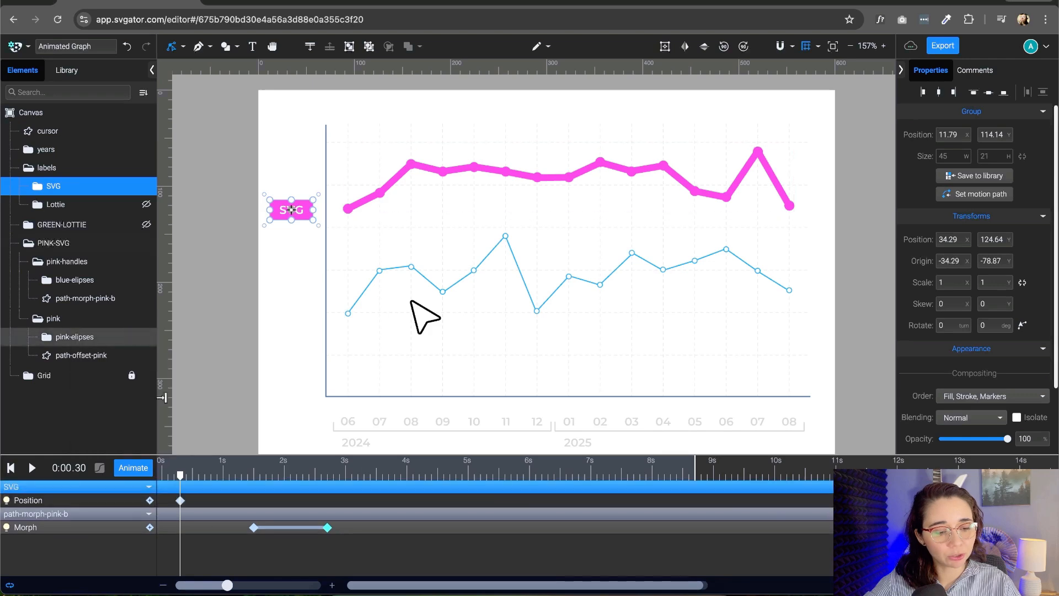
click(142, 468)
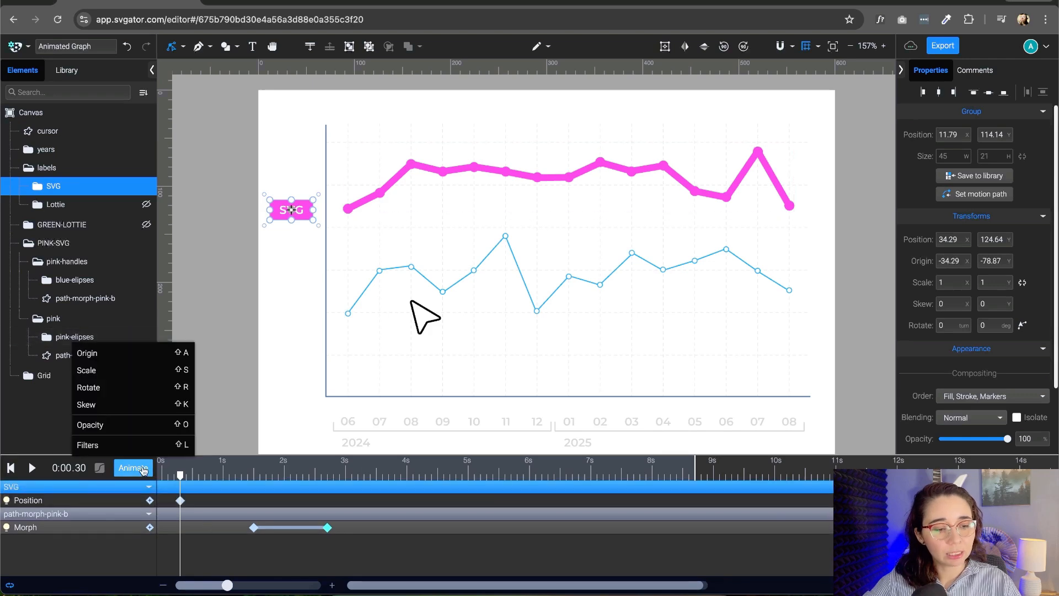
click(129, 425)
Add a second Opacity keyframe to the SVG label group and place it at about 0.5 s
drag(181, 475, 205, 475)
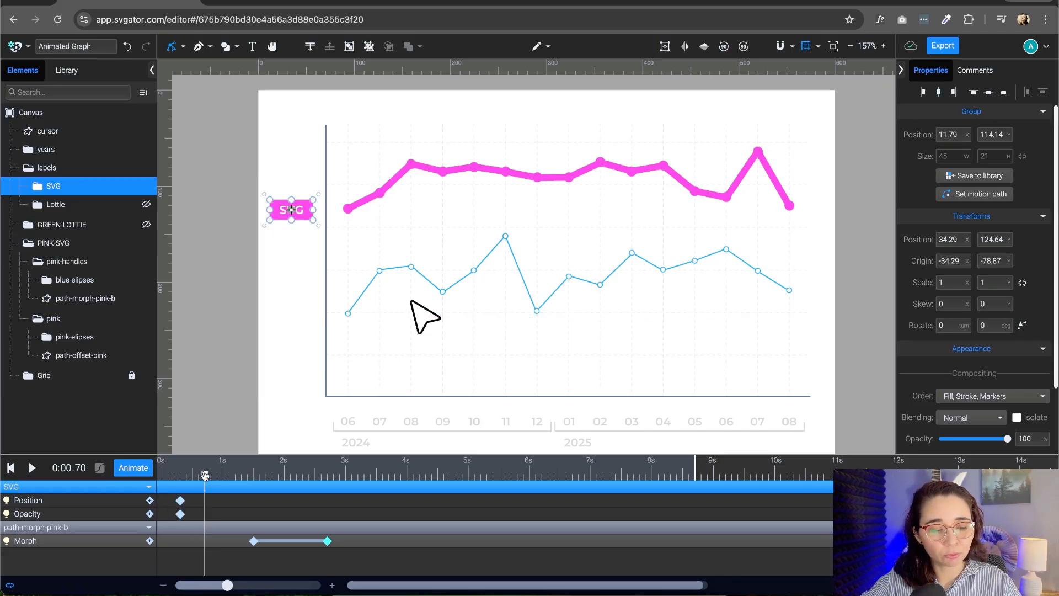
mouse_move(205, 475)
mouse_down()
mouse_move(178, 475)
mouse_move(205, 476)
mouse_up()
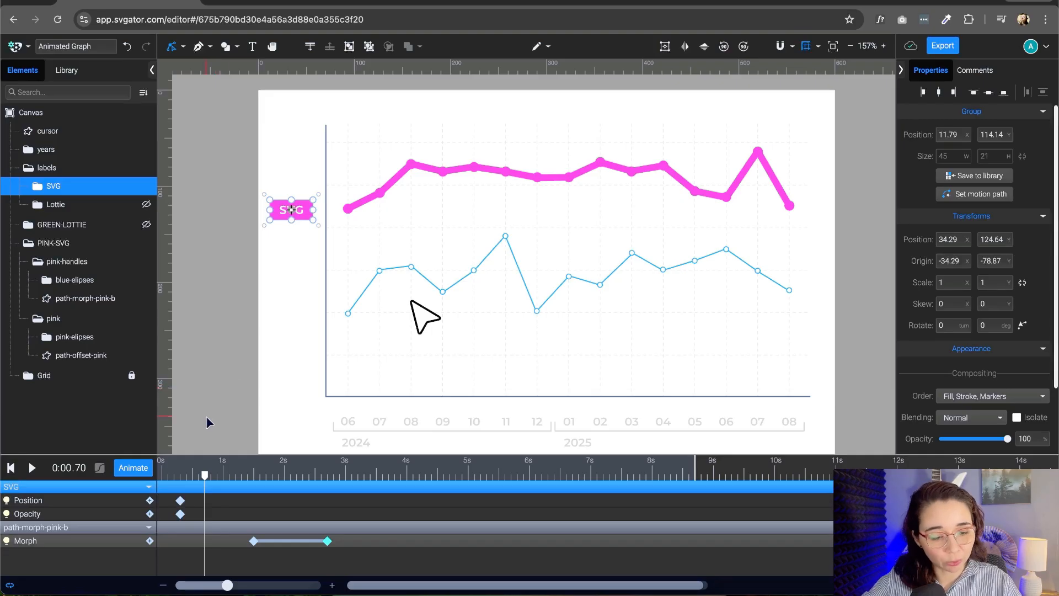
click(150, 514)
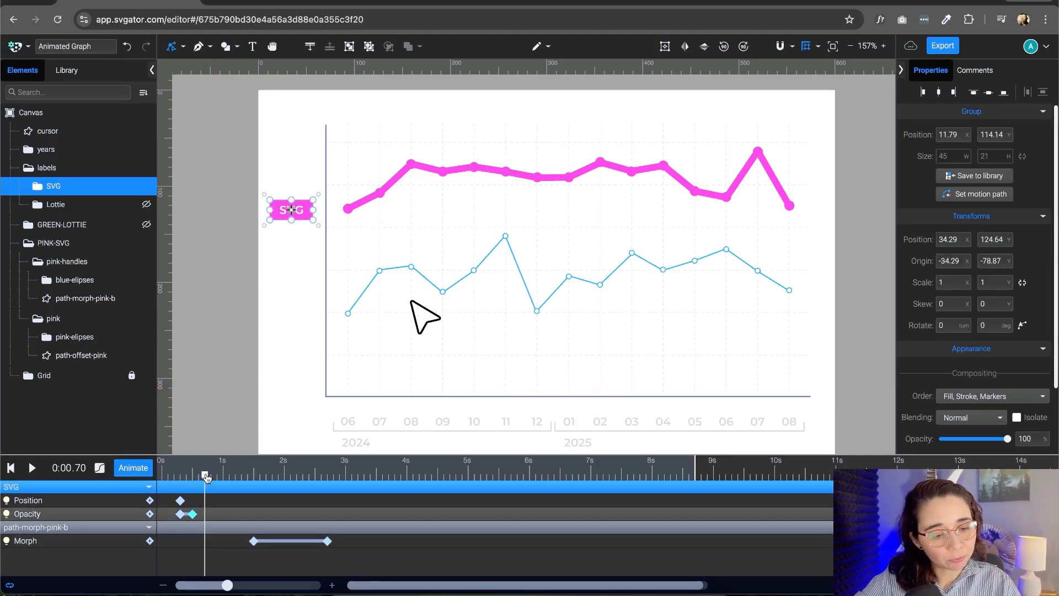
Set the SVG label group's opacity to 0% on its first Opacity keyframe at 0.30 s
drag(206, 476, 180, 476)
click(181, 514)
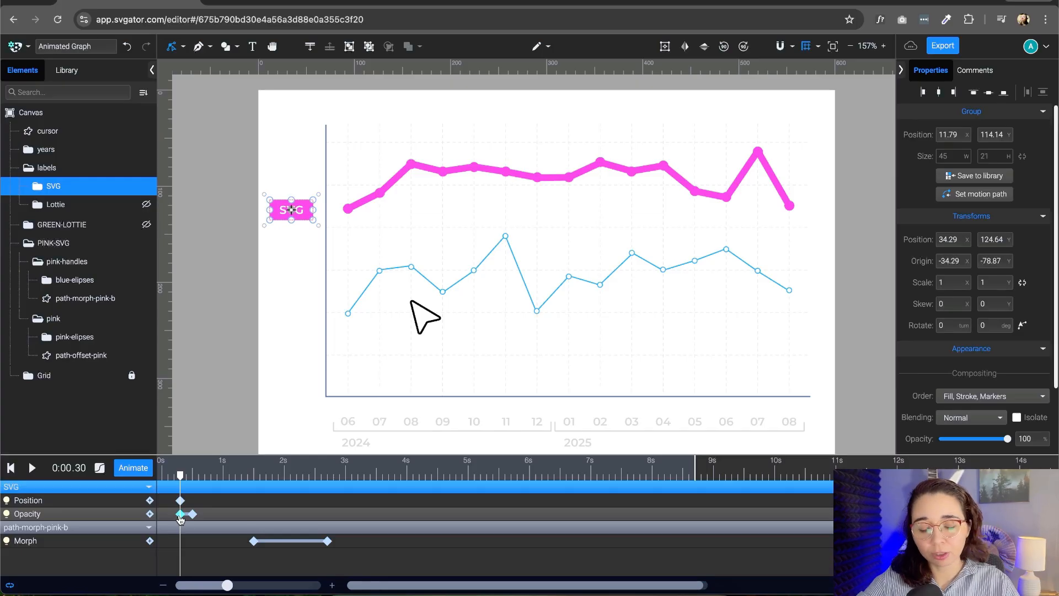
scroll(1055, 276, down, 2)
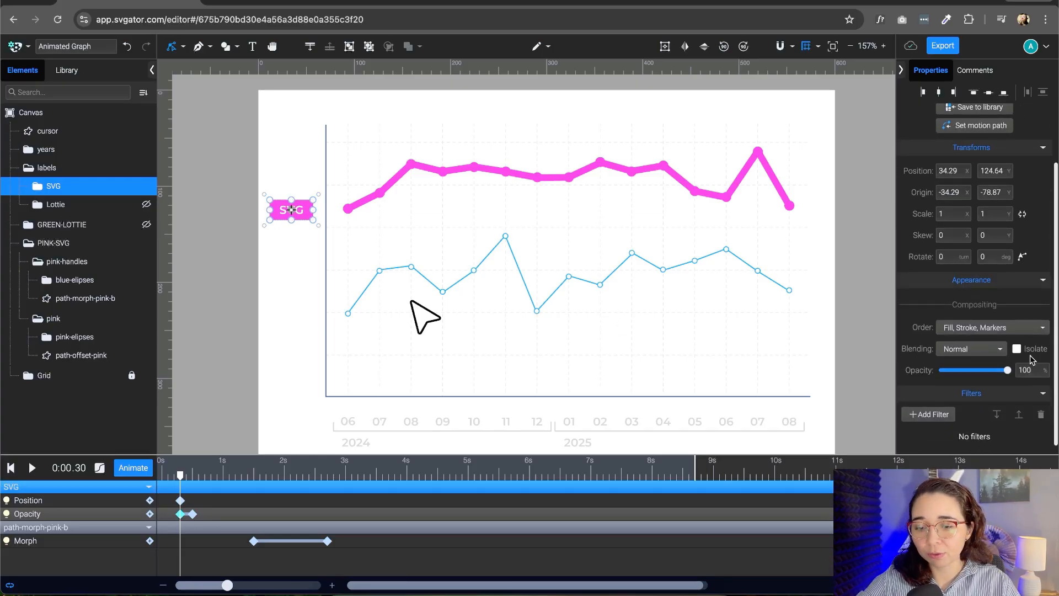
drag(1008, 370, 932, 374)
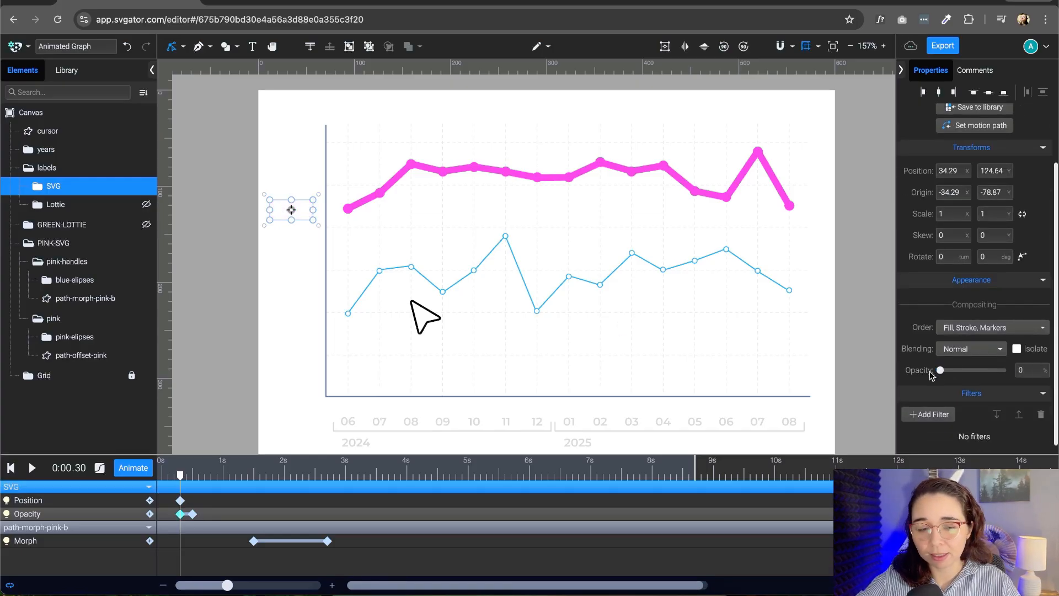
click(181, 500)
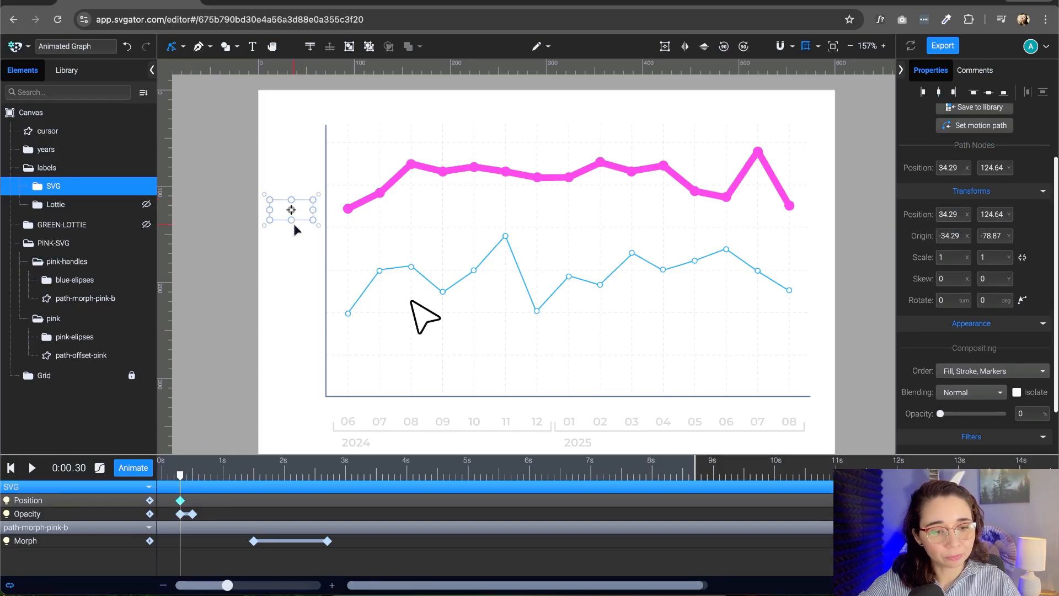
drag(308, 204, 294, 297)
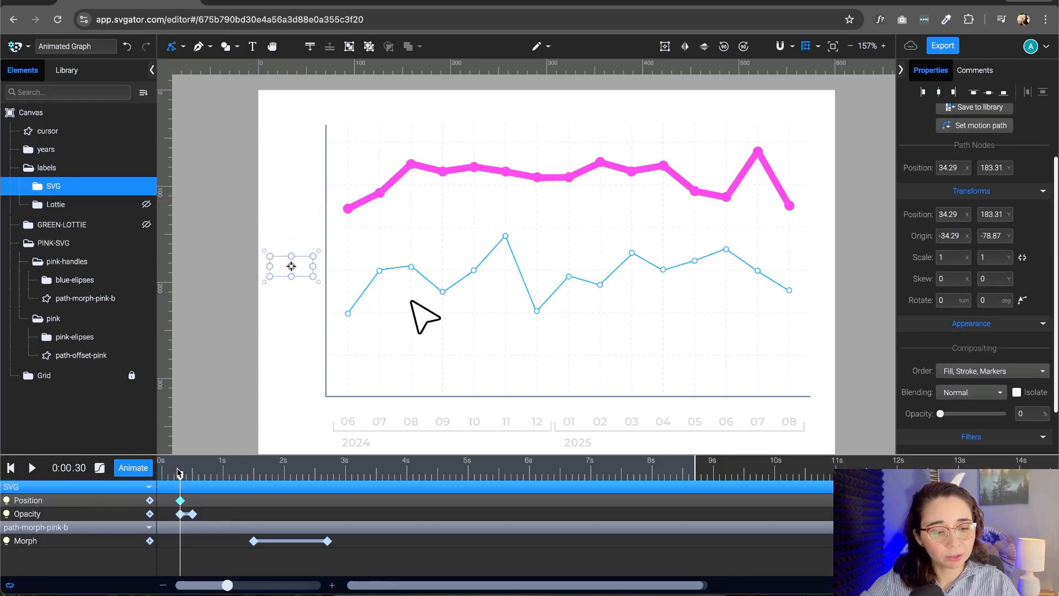
key(ctrl+z)
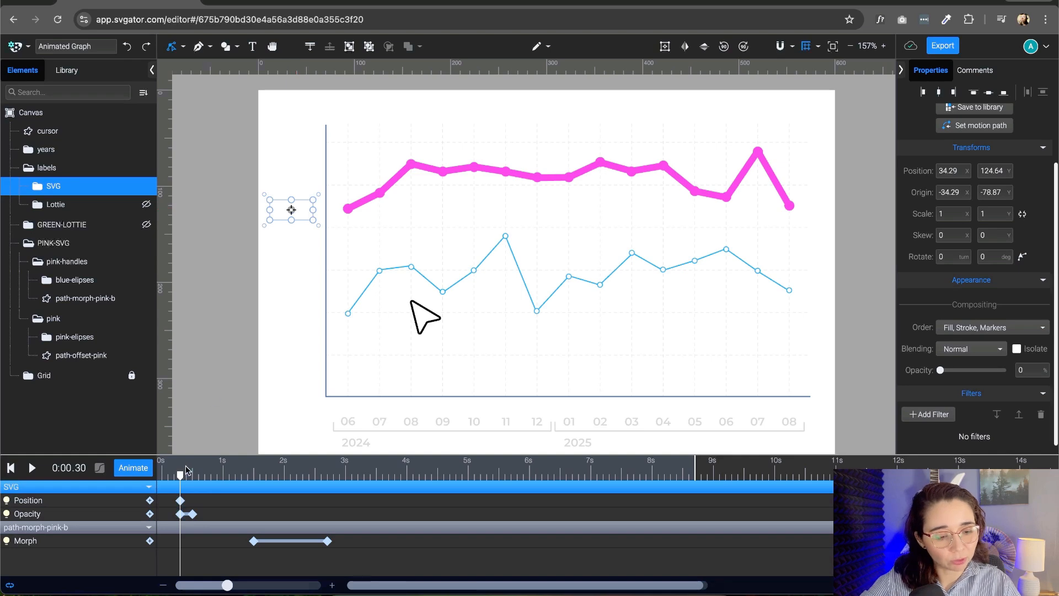
Move the SVG label down to about Y 193.5 at 0.80 s and apply Ease Out Back easing to its position animation
drag(181, 475, 214, 489)
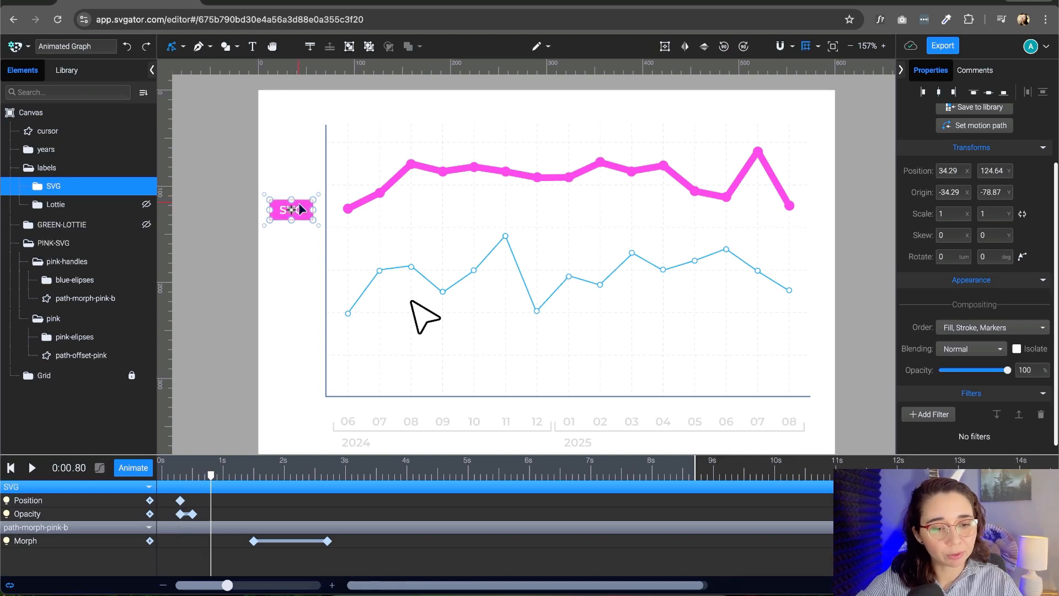
drag(301, 209, 302, 274)
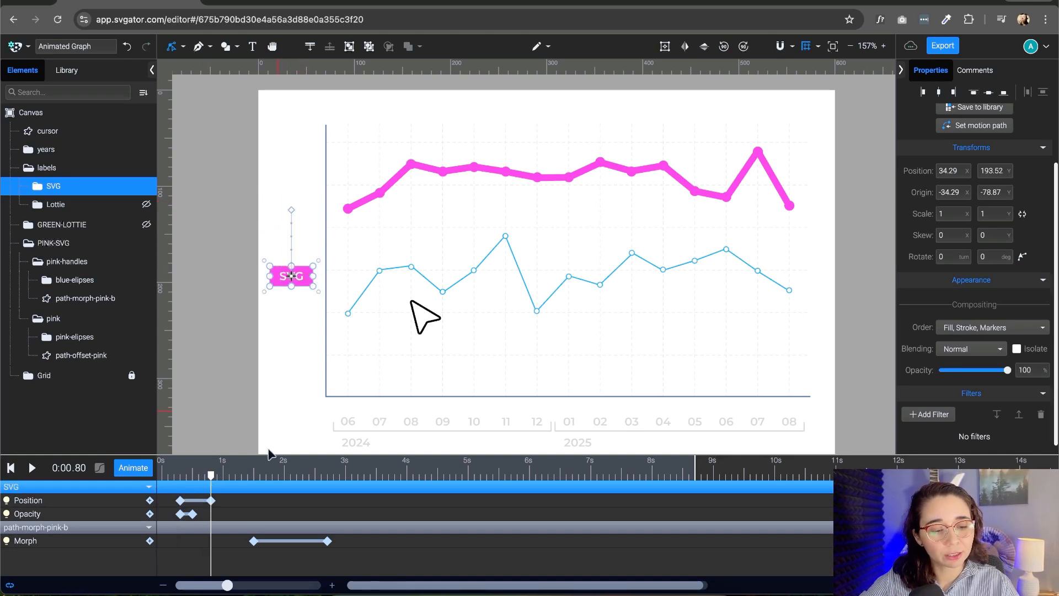
click(196, 500)
click(100, 467)
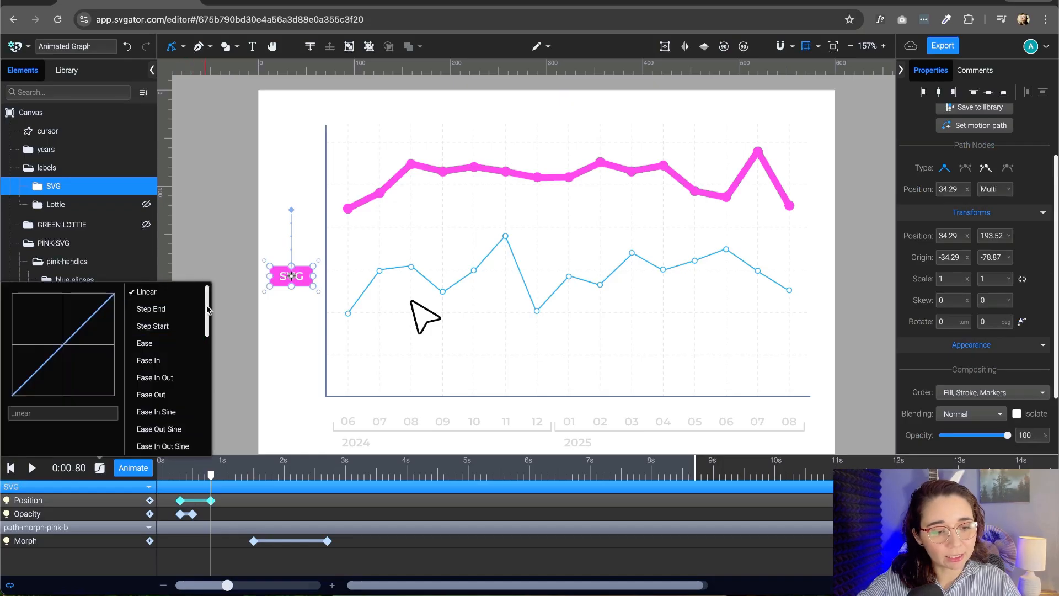
drag(209, 310, 209, 426)
click(160, 429)
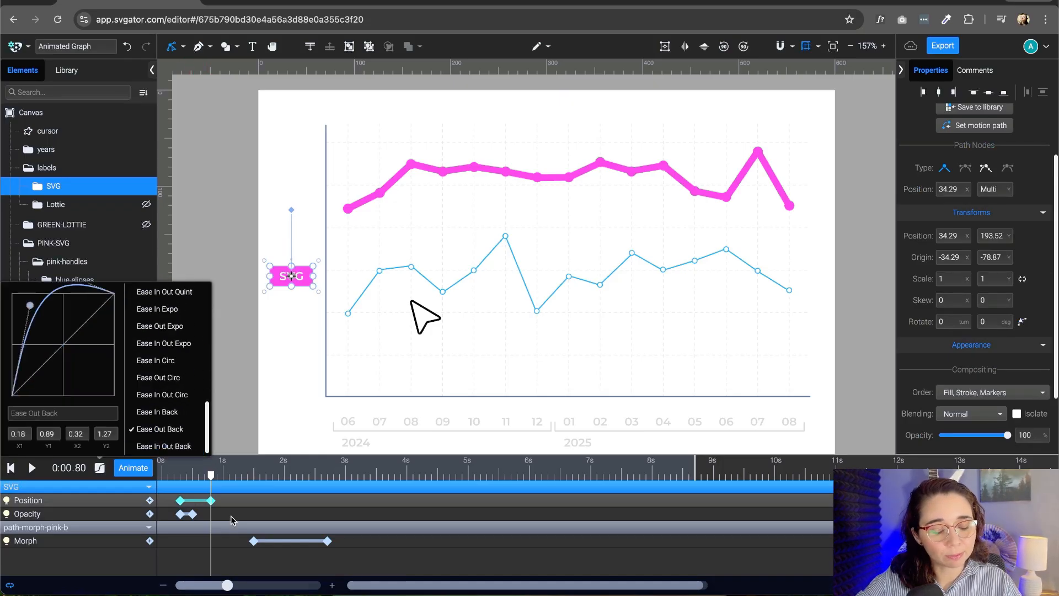
Play back the SVG label's position and opacity animation from the start of the timeline
drag(212, 475, 132, 491)
key(space)
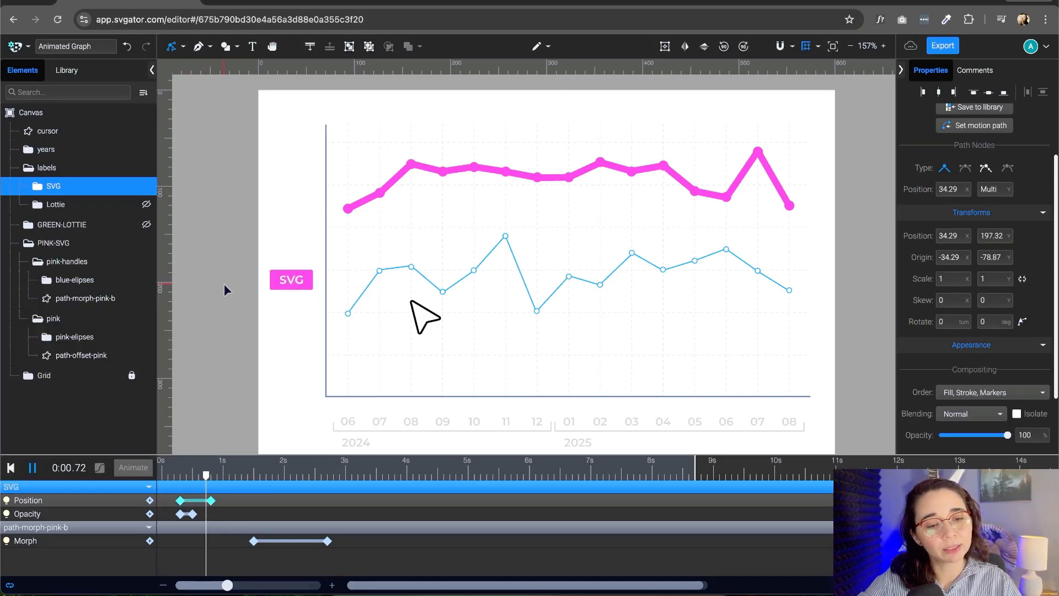
key(space)
key(space)
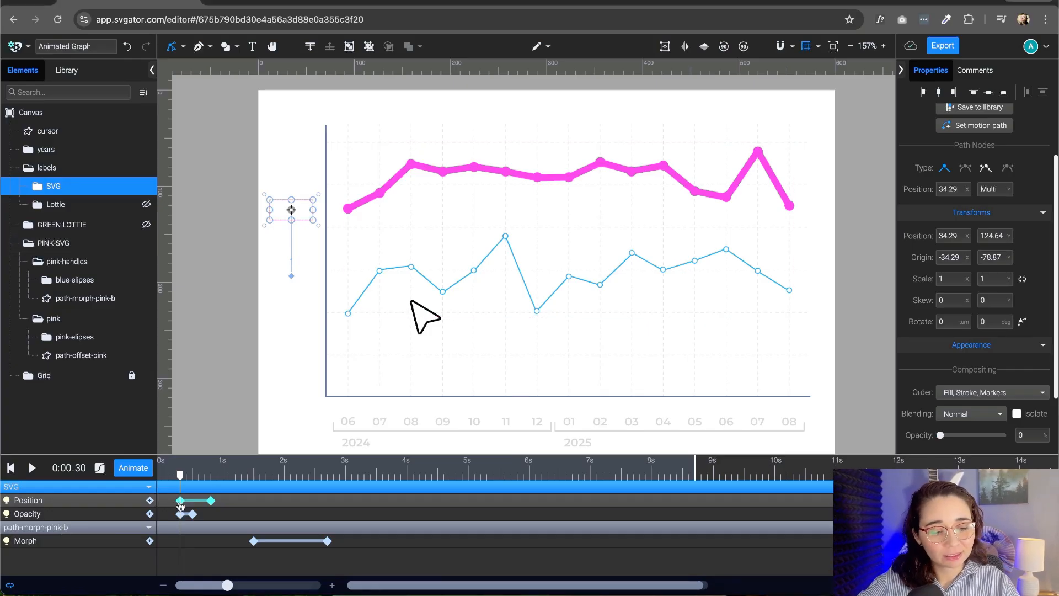
Swap the SVG label's two Position keyframes so it rises from the lower position at 0.30 s to the upper one at about 0.7 s
mouse_move(181, 505)
mouse_down()
mouse_move(276, 505)
mouse_move(180, 501)
mouse_up()
click(257, 502)
drag(272, 502, 211, 505)
key(space)
key(space)
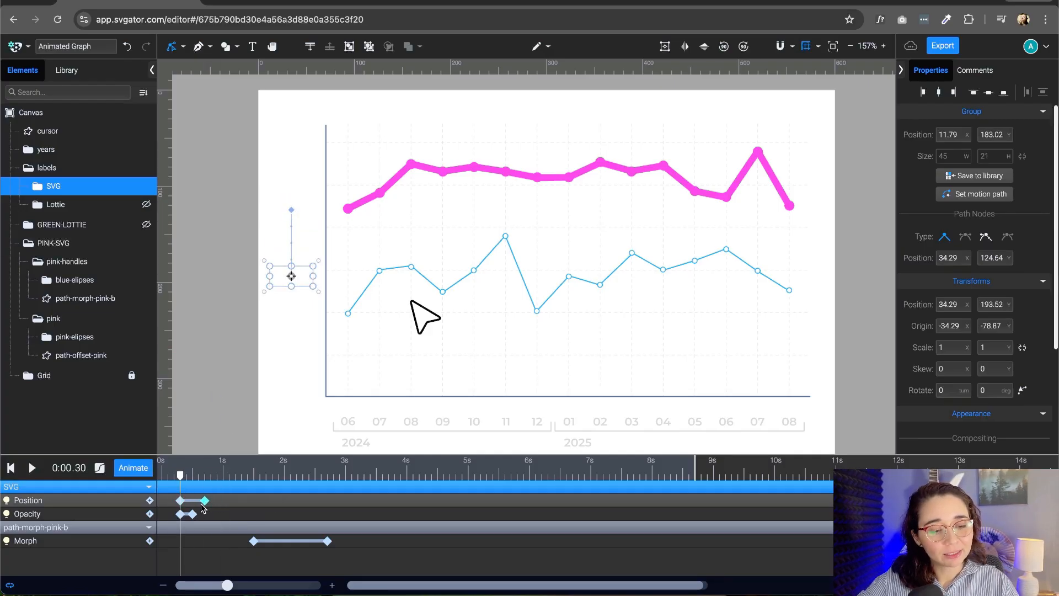
Replay the SVG label's rising entrance several times to check its direction and timing
key(space)
key(space)
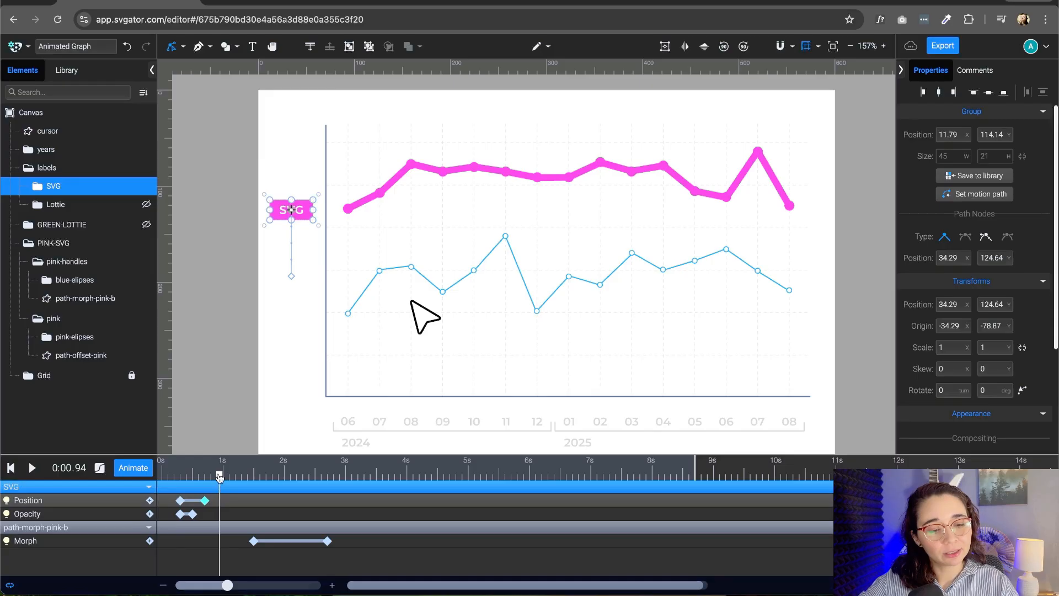
drag(220, 478, 181, 478)
key(space)
key(space)
key(space)
key(space)
key(space)
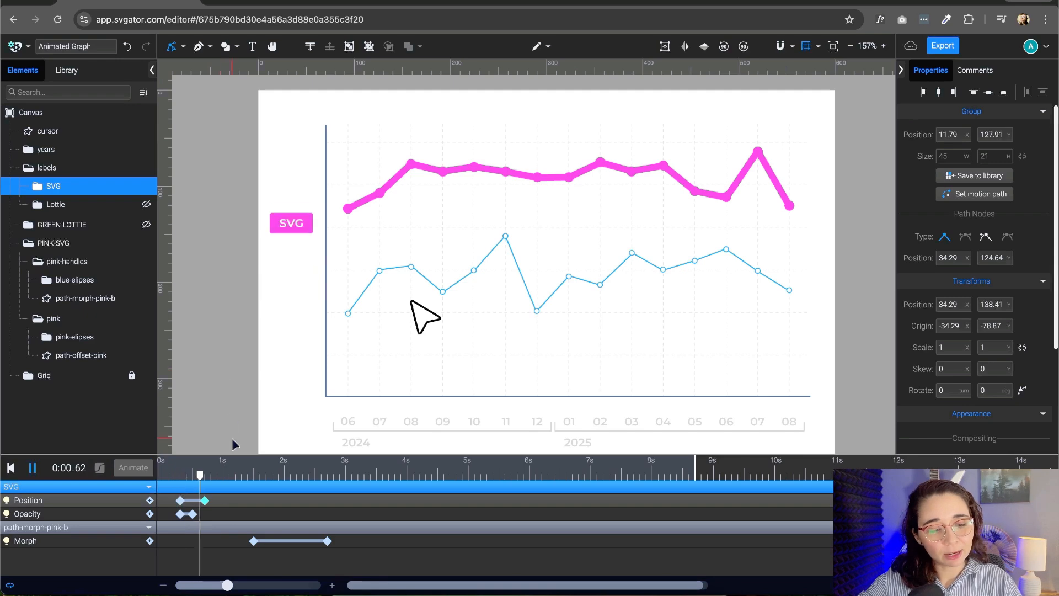
key(space)
Shift both Morph keyframes of path-morph-pink-b earlier to start at about 0.9 s, and preview the timing
drag(255, 541, 219, 545)
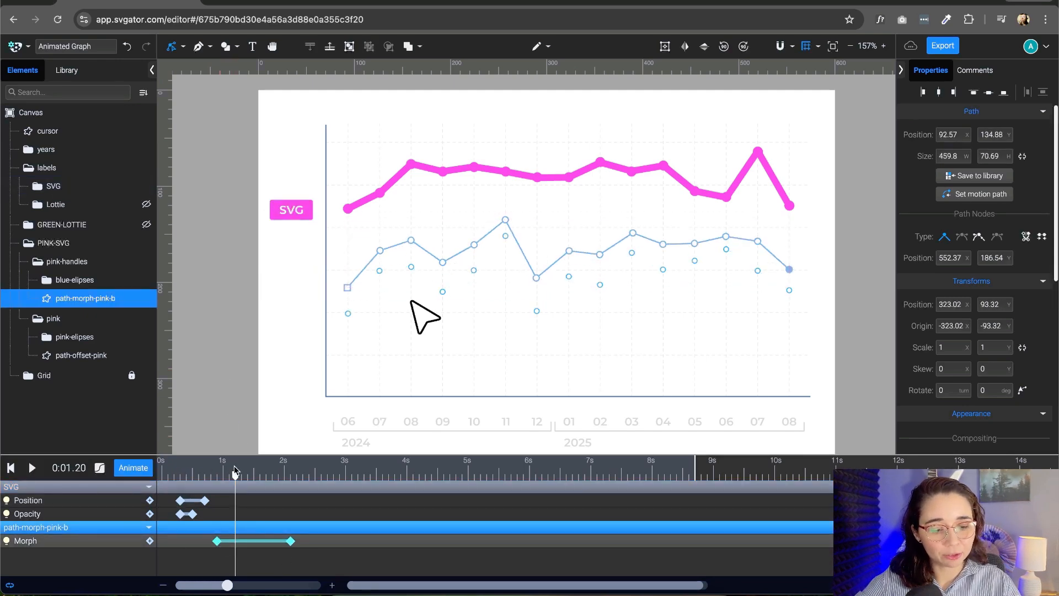
drag(235, 475, 180, 477)
key(space)
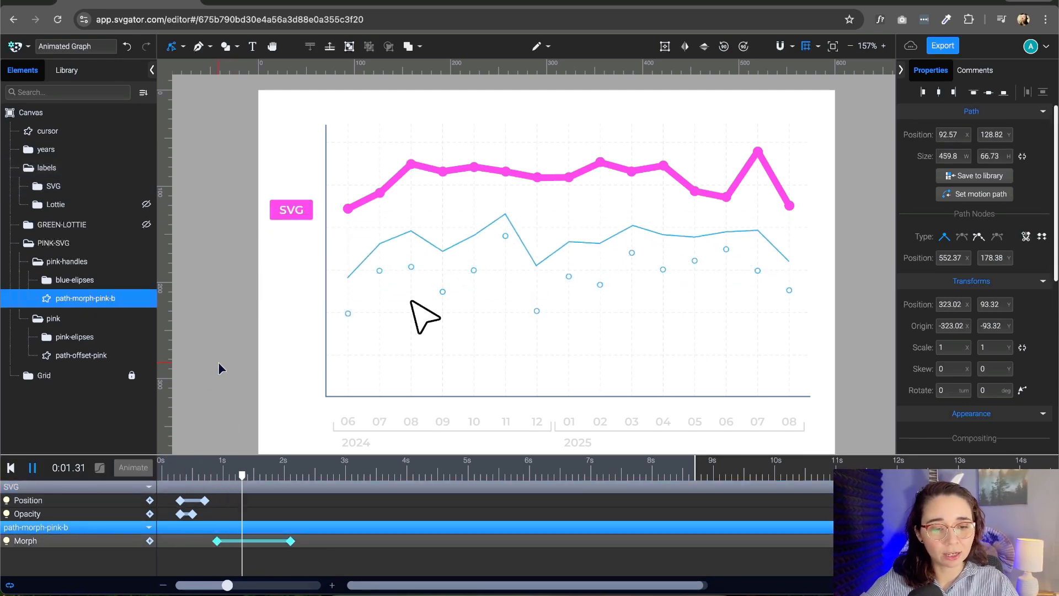
key(space)
Add a Position animator to the cursor at 0.70 s and switch from the node tool to the selection tool
click(212, 478)
click(205, 477)
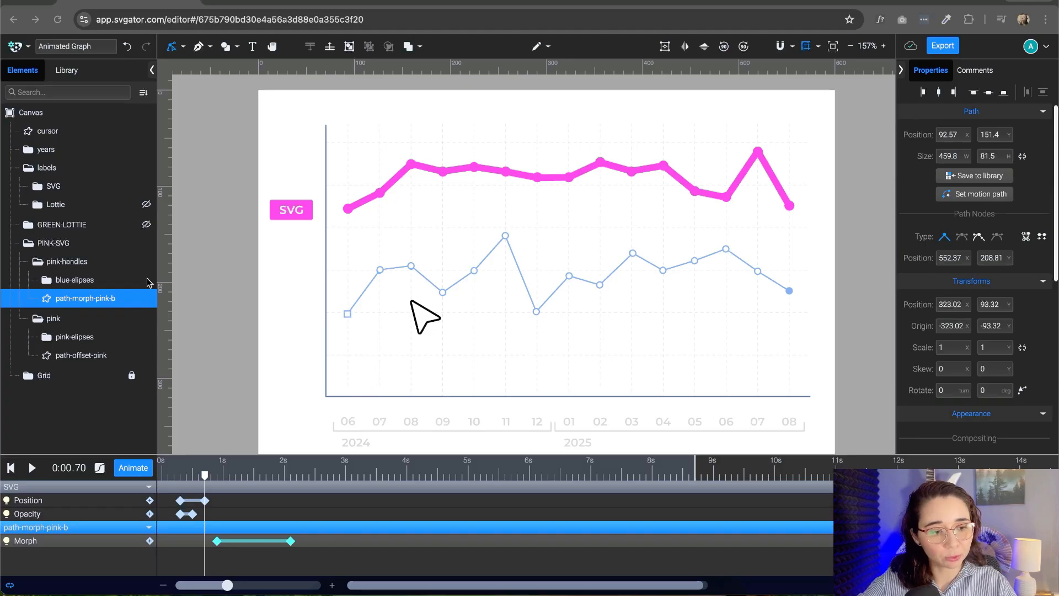
click(96, 132)
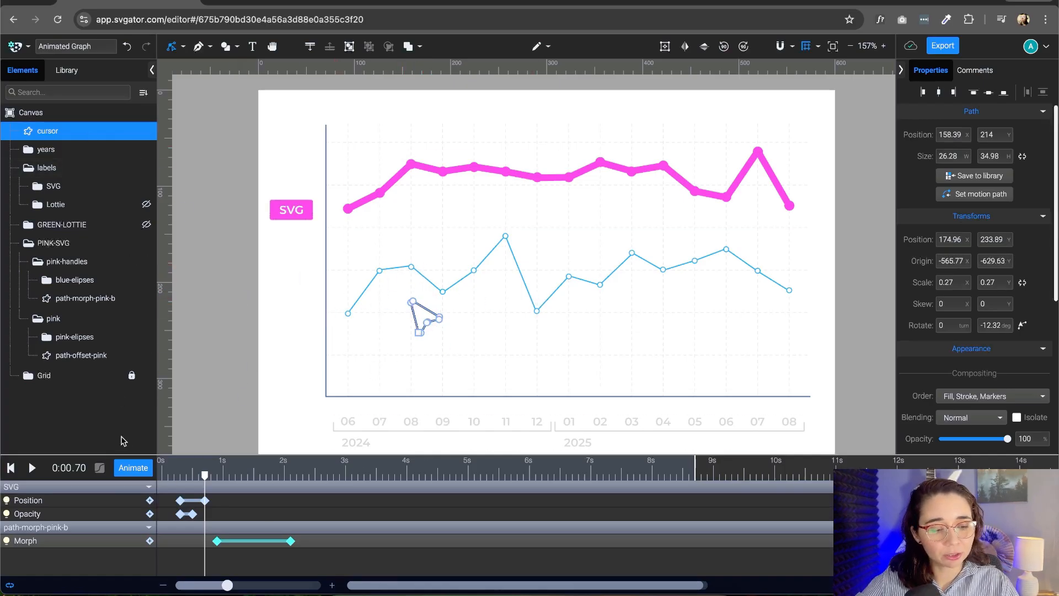
click(133, 467)
click(144, 213)
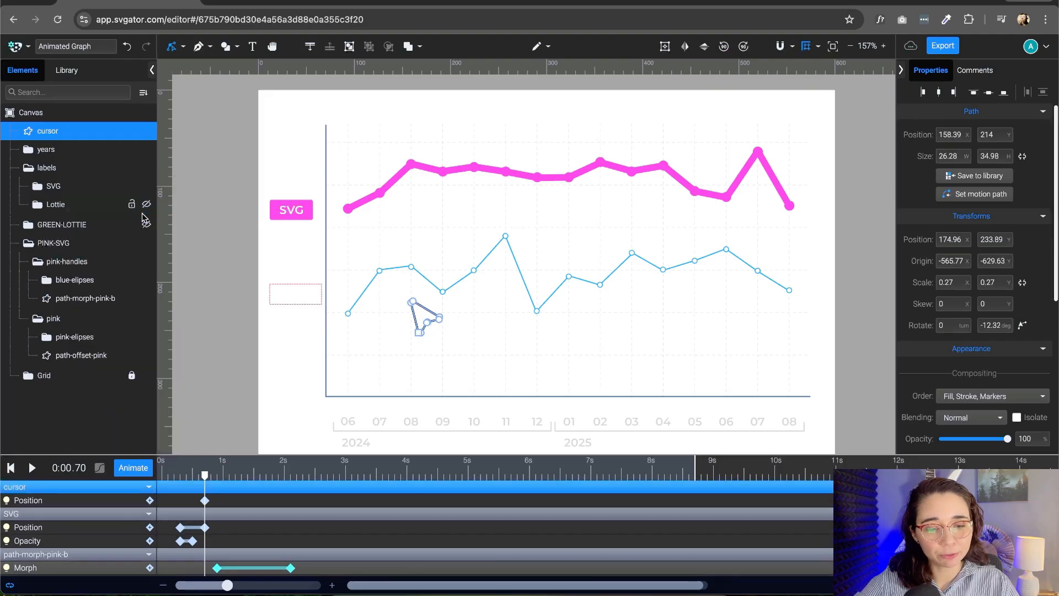
scroll(419, 301, up, 5)
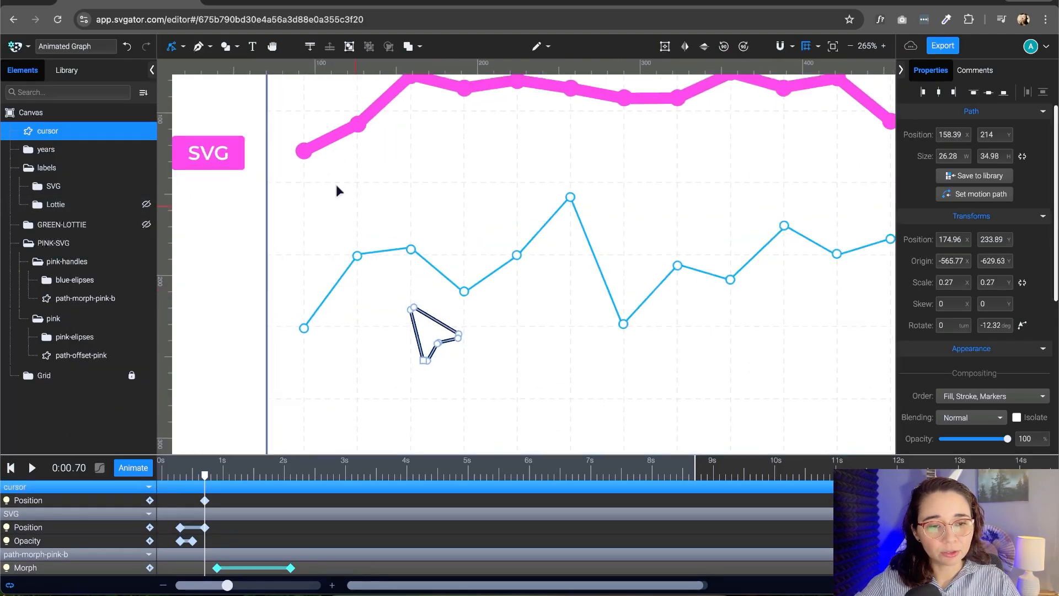
click(183, 45)
click(186, 73)
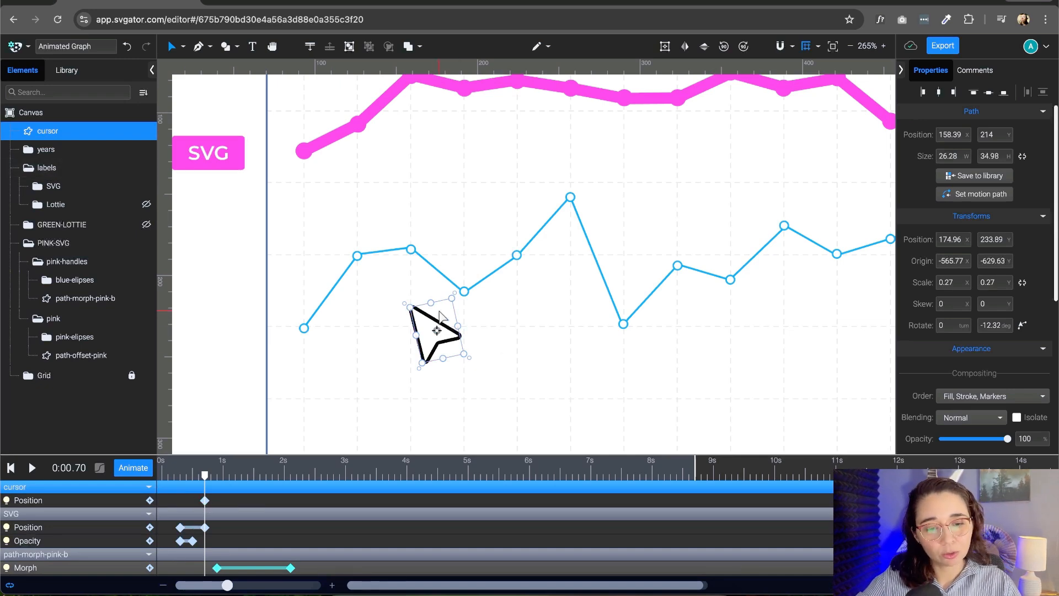
Try to move the cursor up onto the blue line's third point at 0.70 s, and undo the move
drag(436, 329, 438, 278)
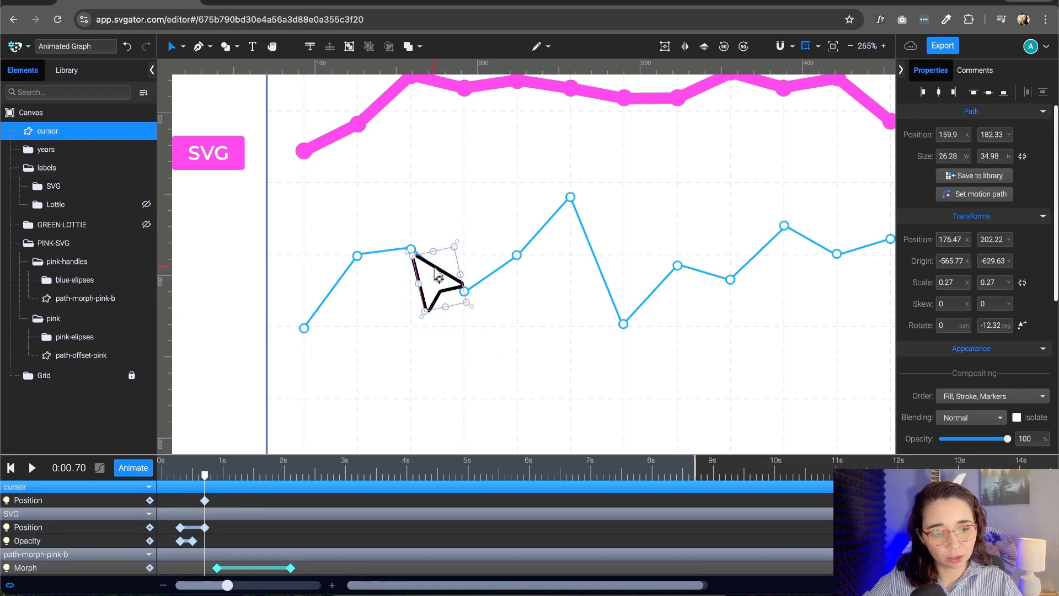
key(super+z)
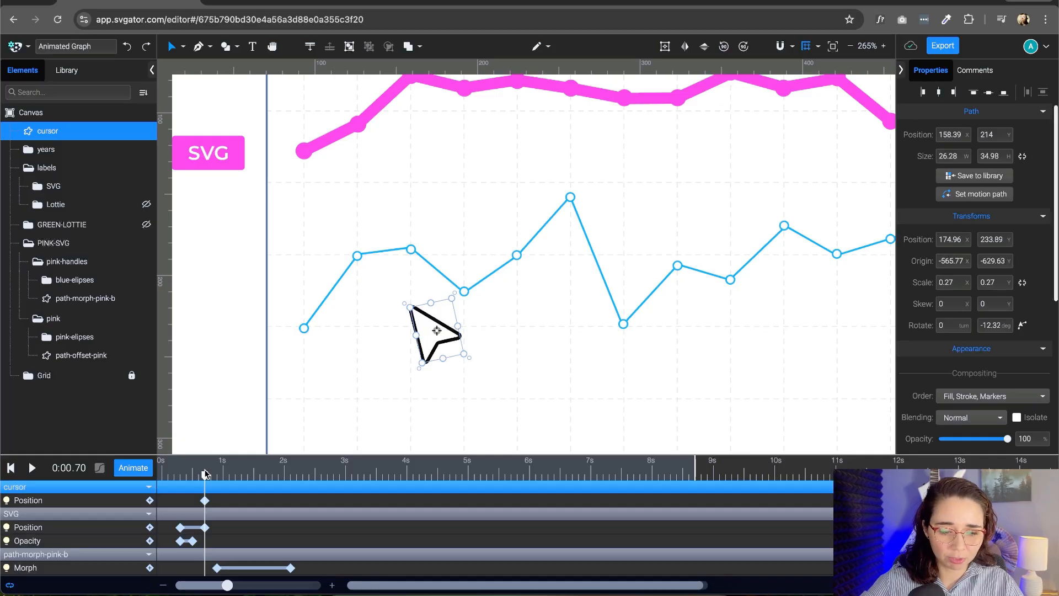
Shift the cursor's first Position keyframe to about 0.4 s and, at 2.10 s, move the cursor straight up onto the pink line's third point
drag(237, 476, 186, 502)
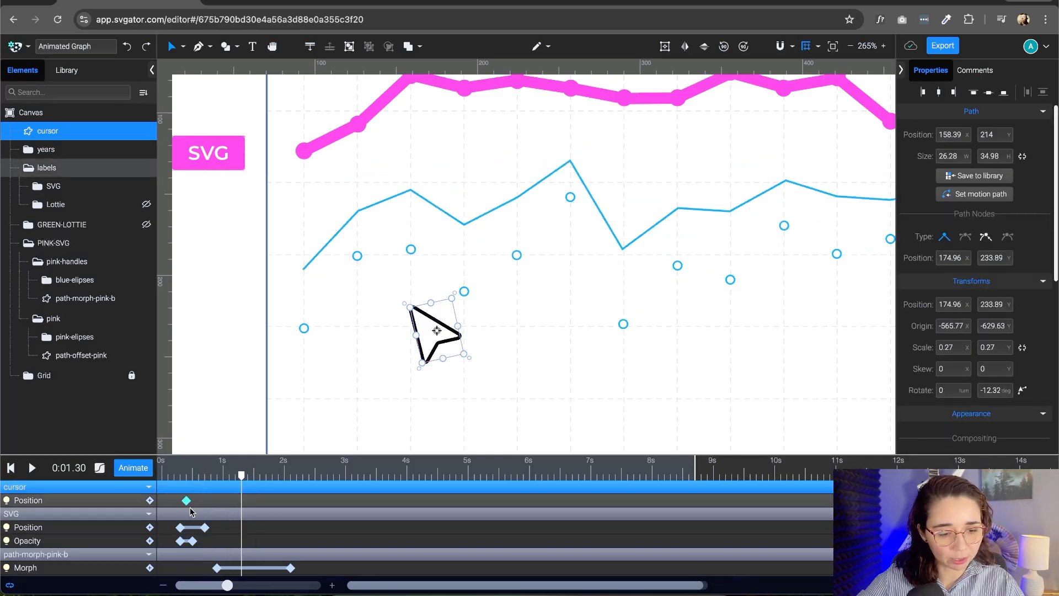
drag(242, 477, 287, 490)
right_click(291, 490)
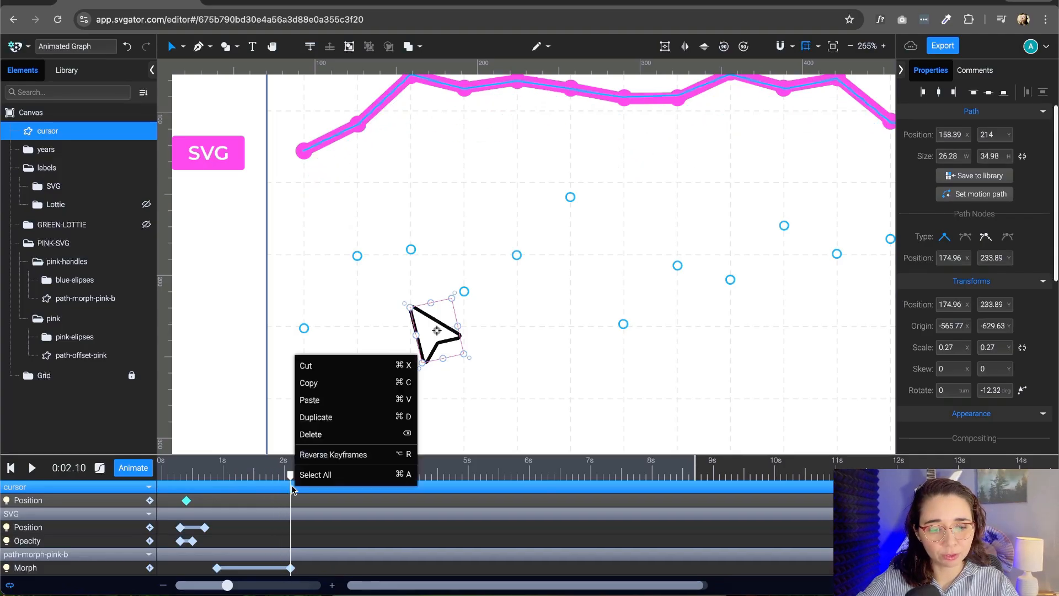
click(257, 478)
click(287, 478)
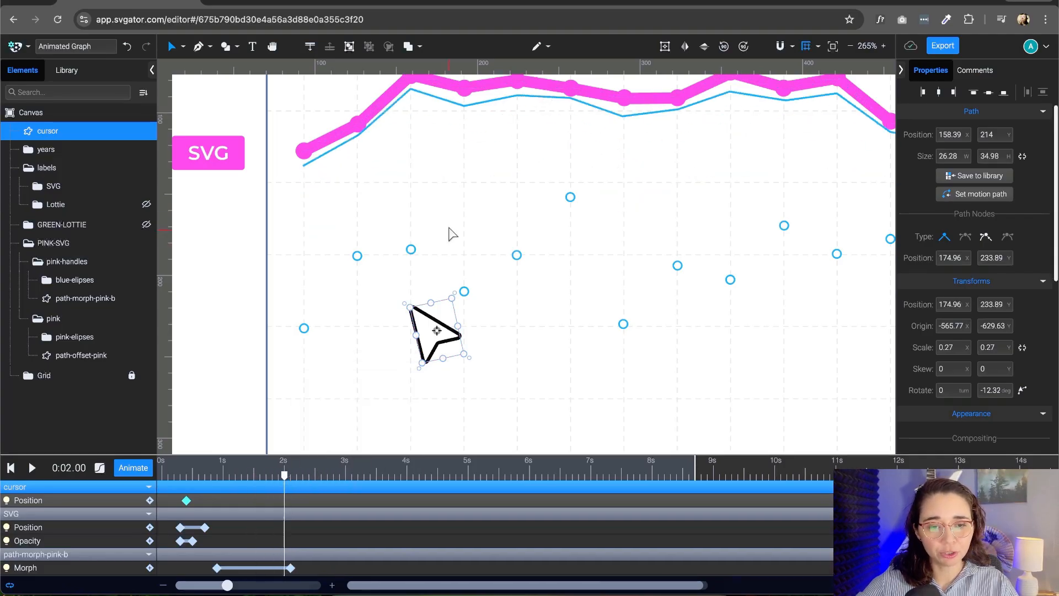
scroll(450, 235, up, 3)
click(291, 478)
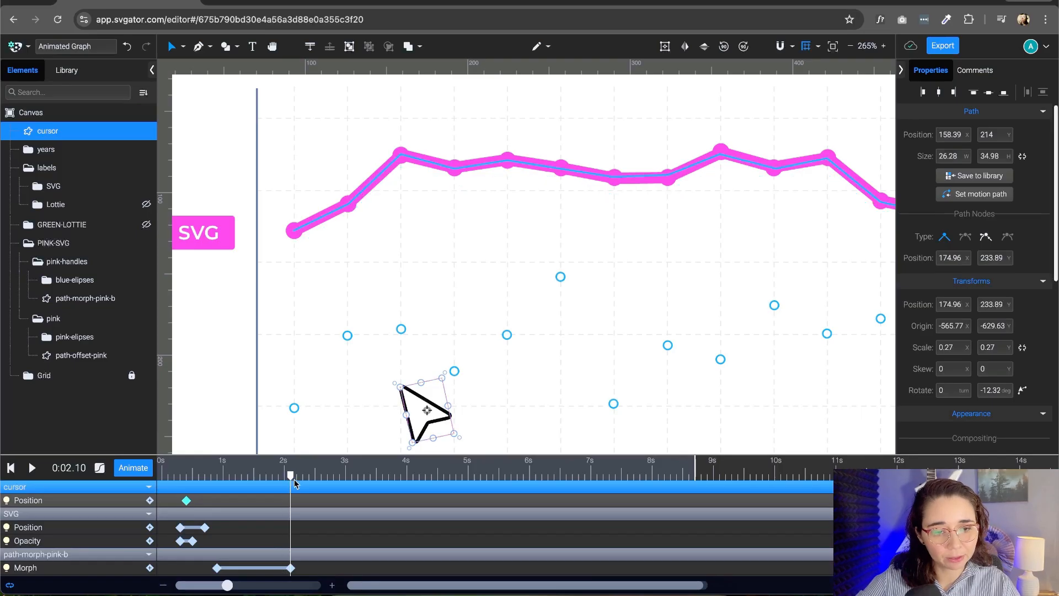
drag(427, 409, 426, 178)
scroll(427, 179, down, 5)
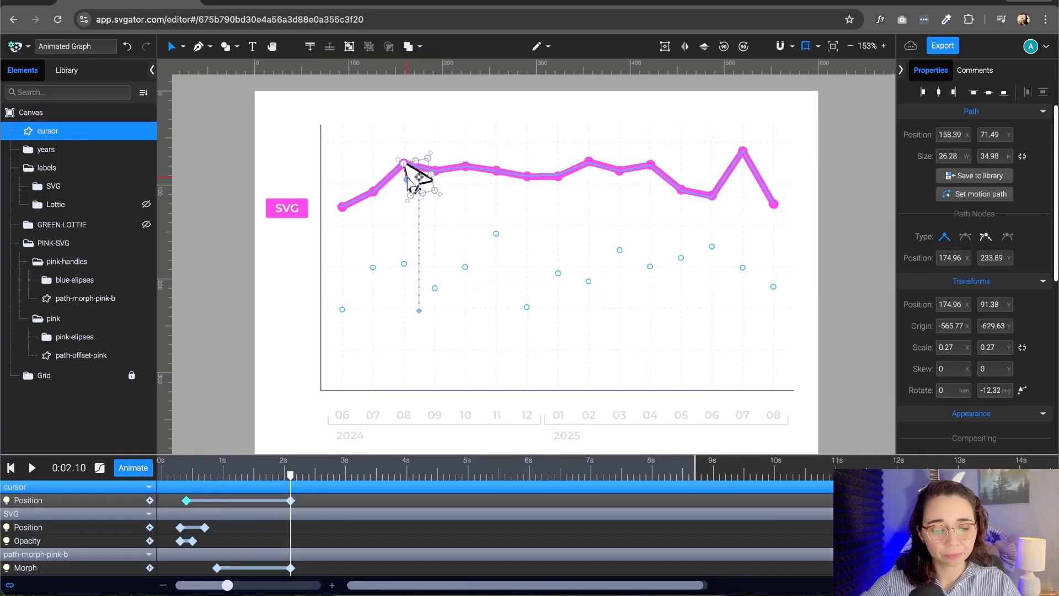
Play back the cursor's upward movement together with the line morph
key(space)
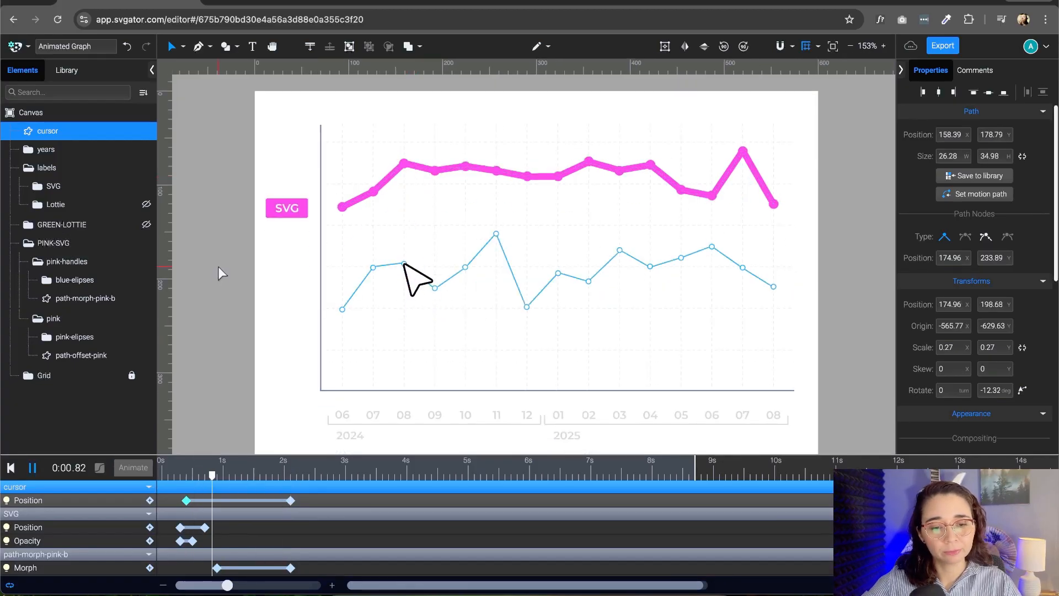
key(space)
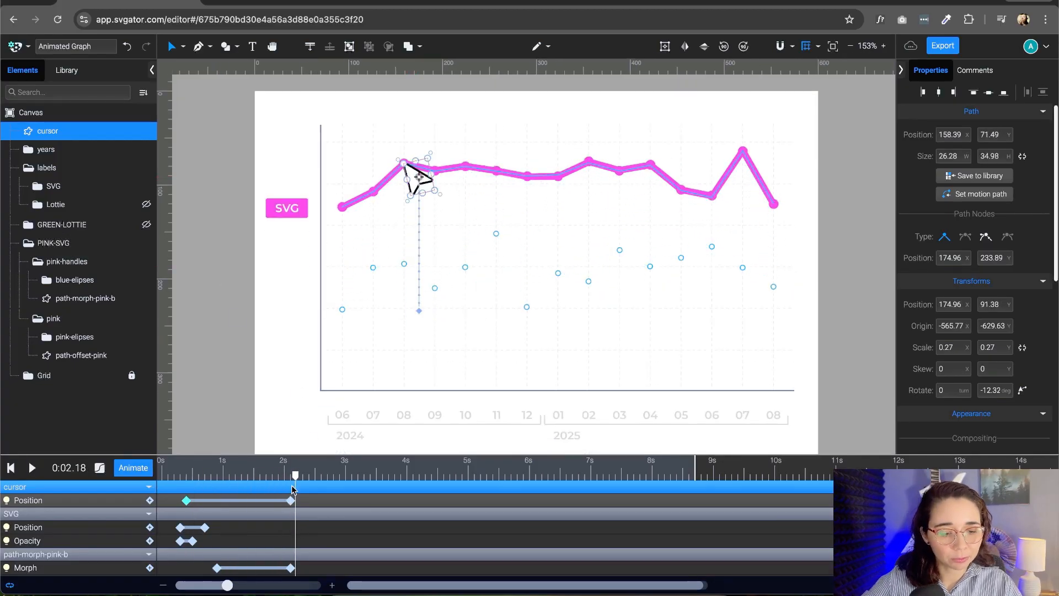
key(space)
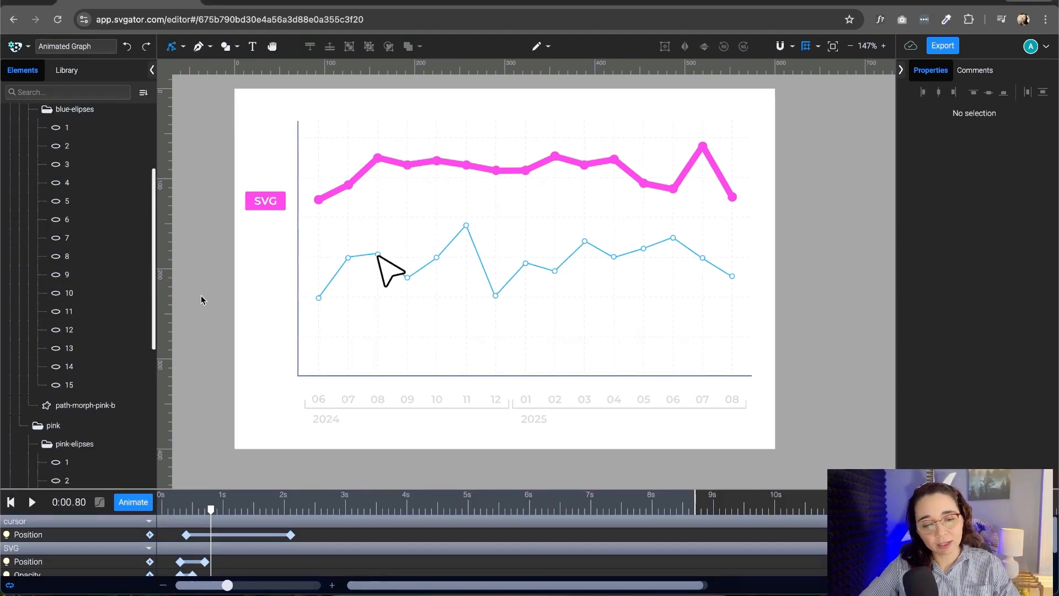
Add Position animators to all 15 ellipses in blue-elipses at 0.90 s, and place the playhead at 2.10 s
drag(211, 513, 218, 574)
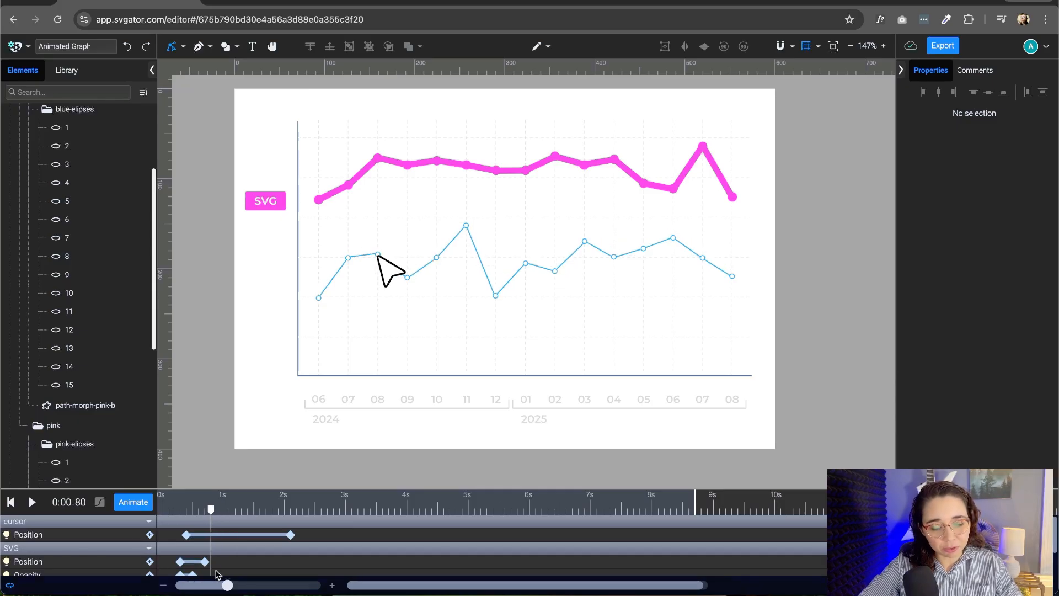
drag(211, 514, 219, 516)
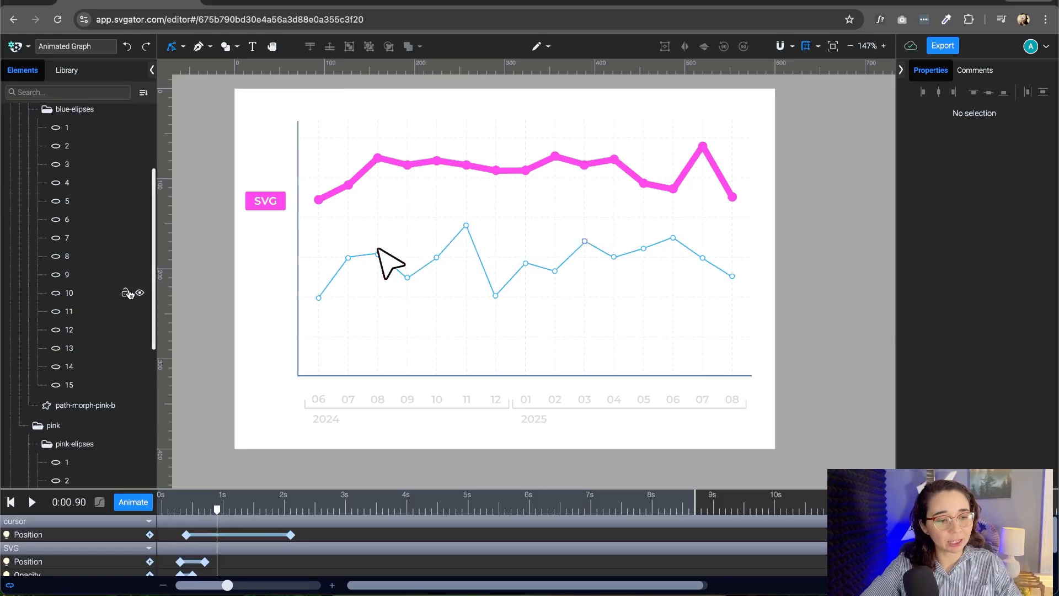
click(86, 128)
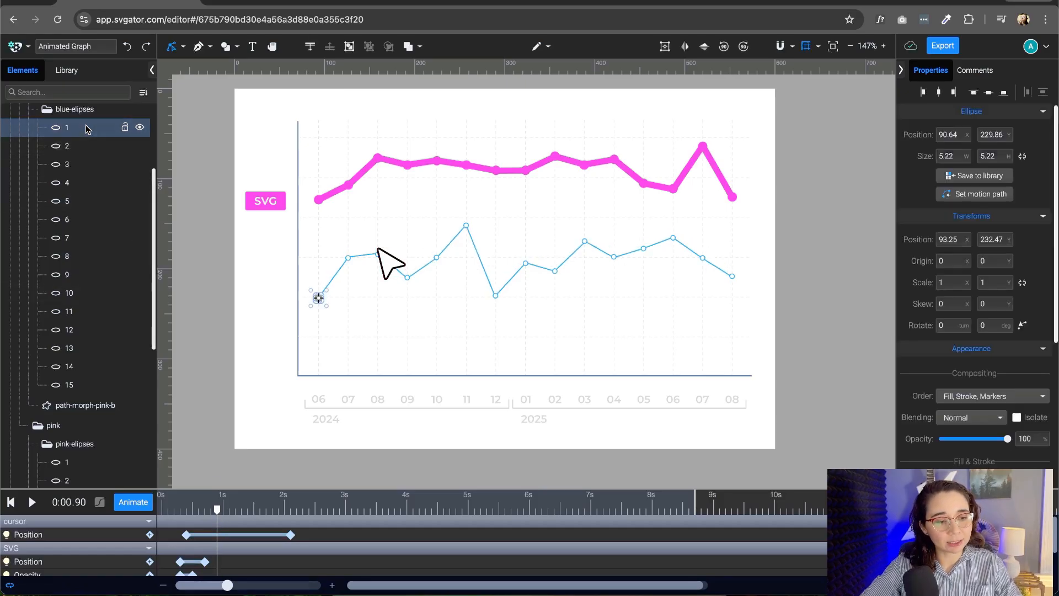
shift+click(86, 385)
click(133, 502)
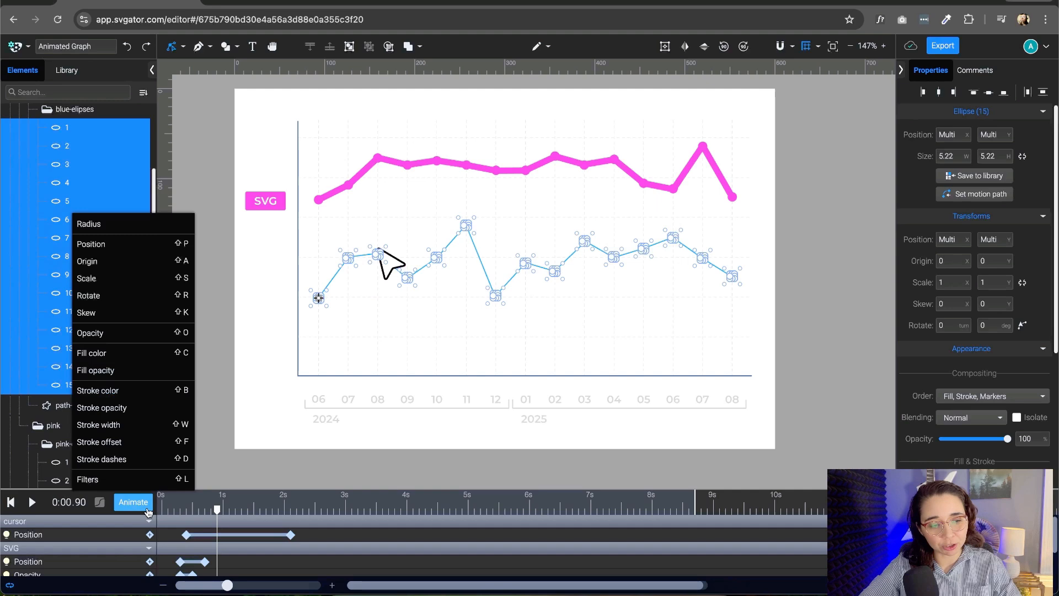
click(132, 247)
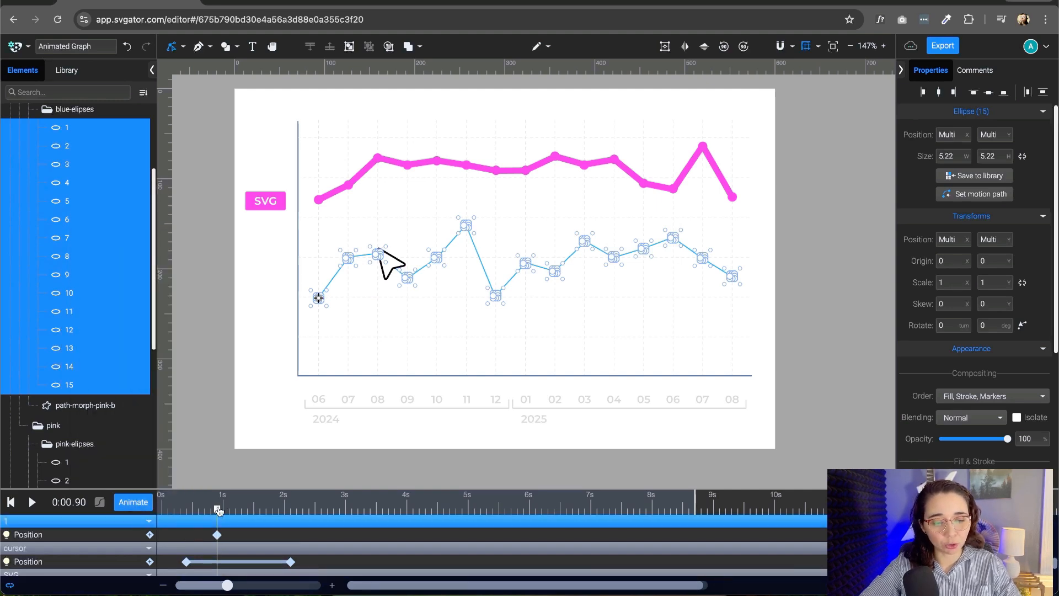
drag(218, 511, 296, 535)
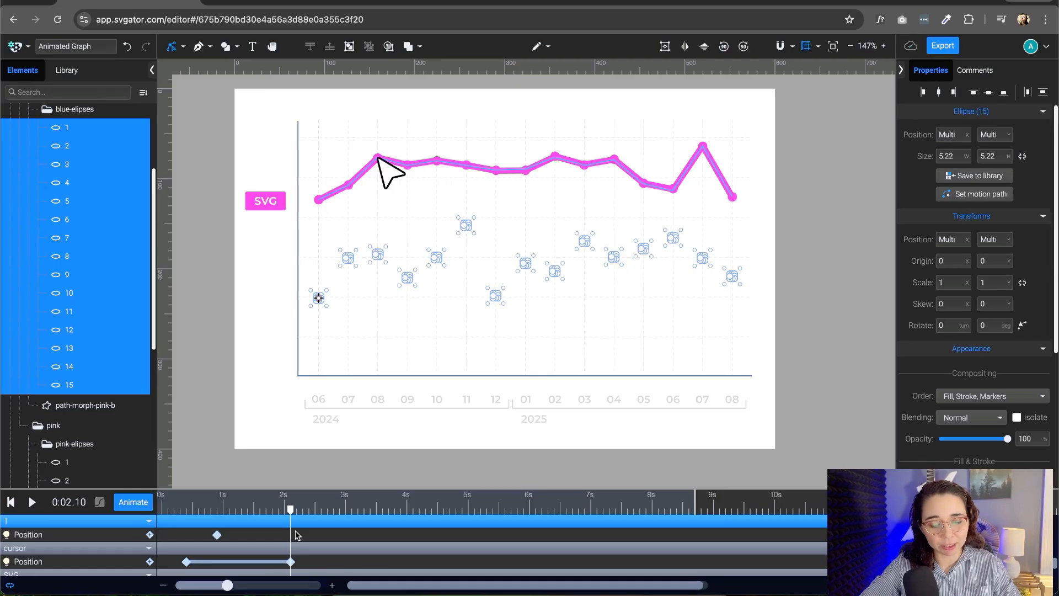
At 2.10 s, keyframe each blue ellipse's Position and match its Y to the corresponding pink ellipse, using 123.36 for ellipse 1
click(150, 536)
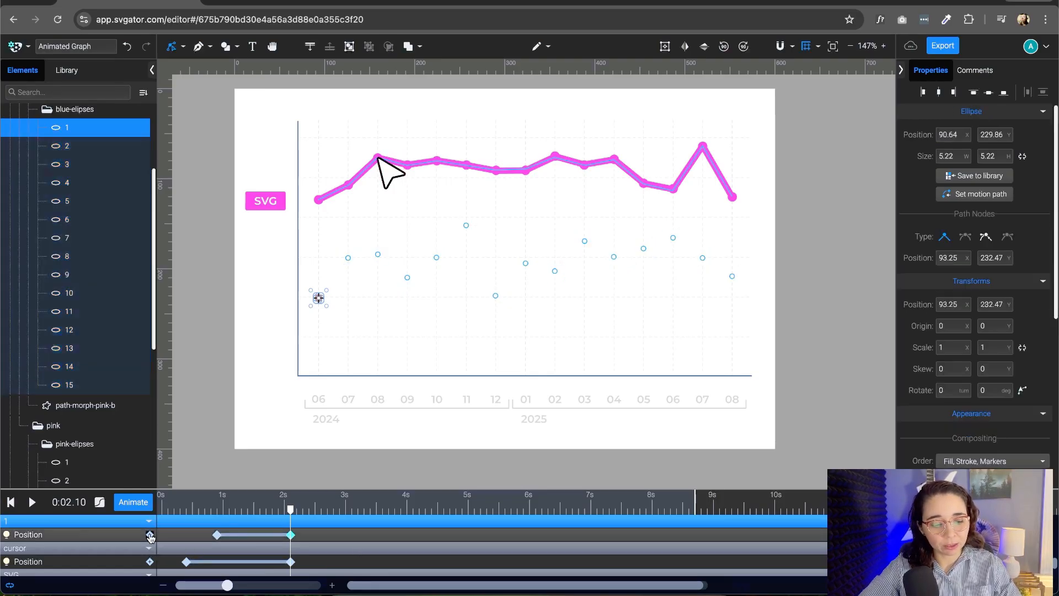
click(87, 464)
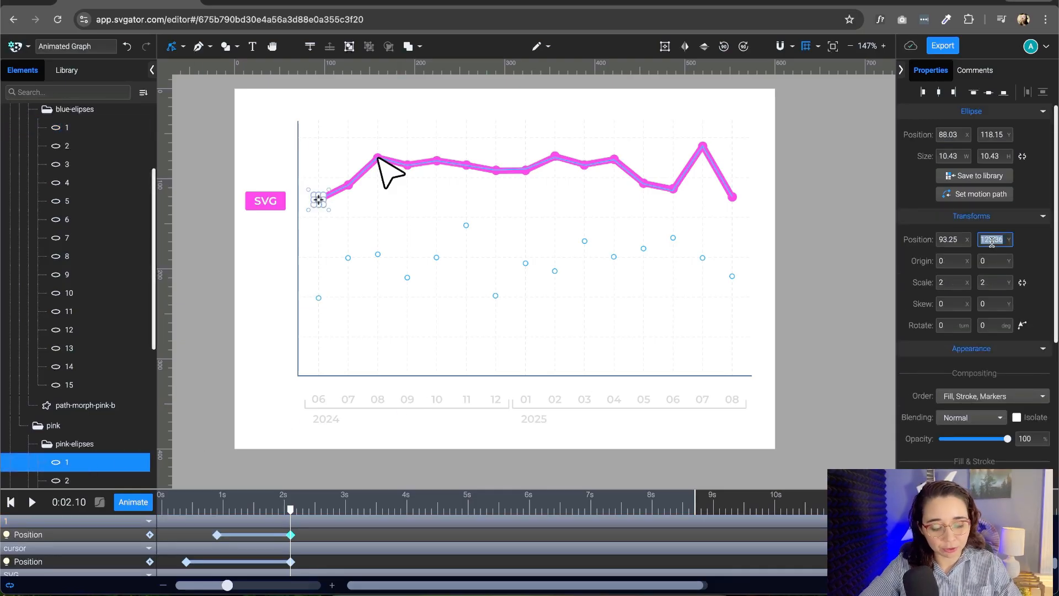
click(83, 129)
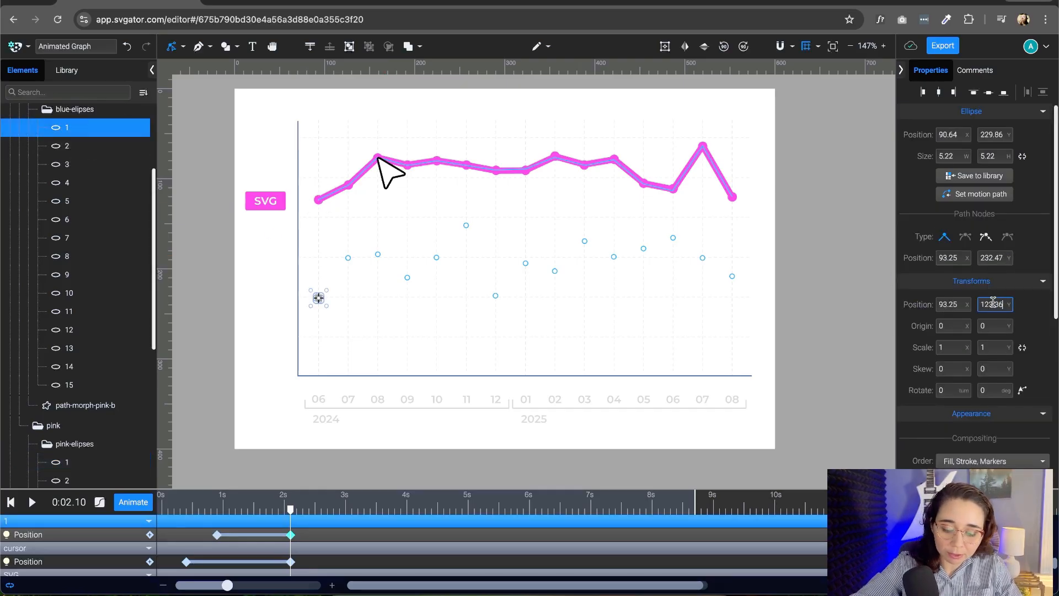
key(Return)
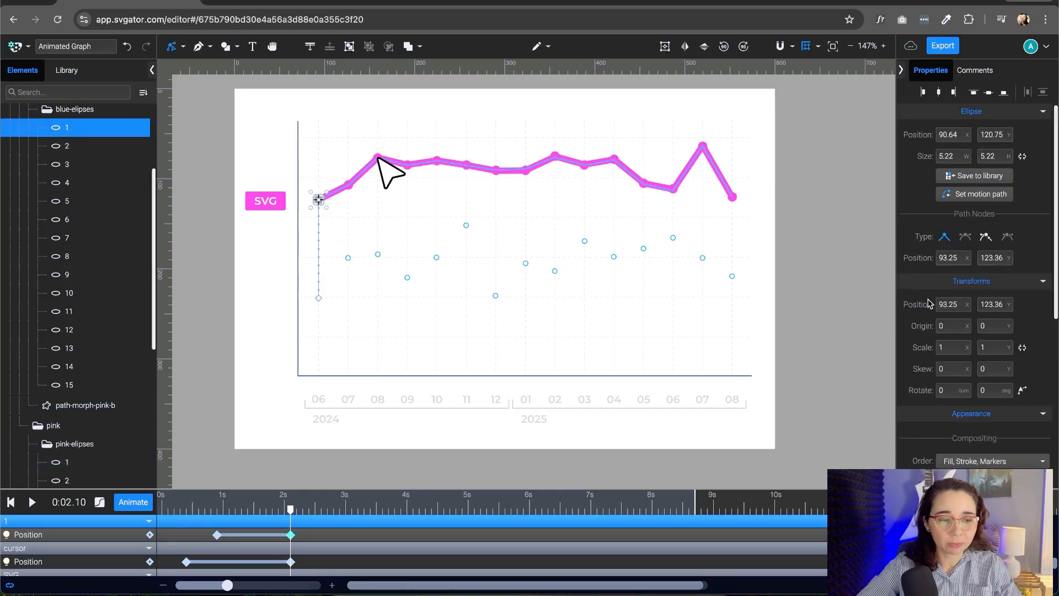
click(88, 480)
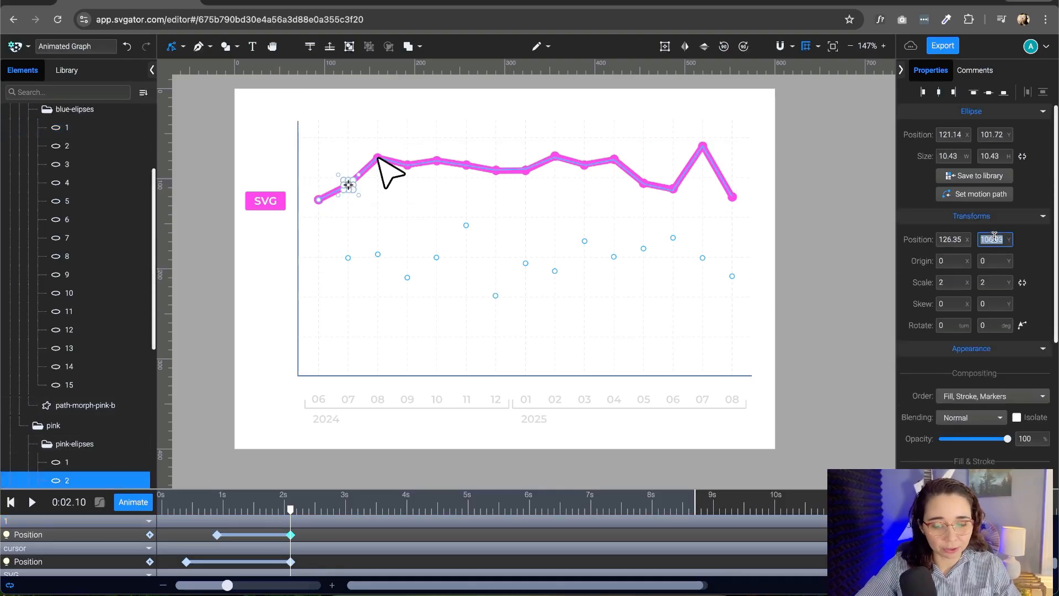
click(86, 146)
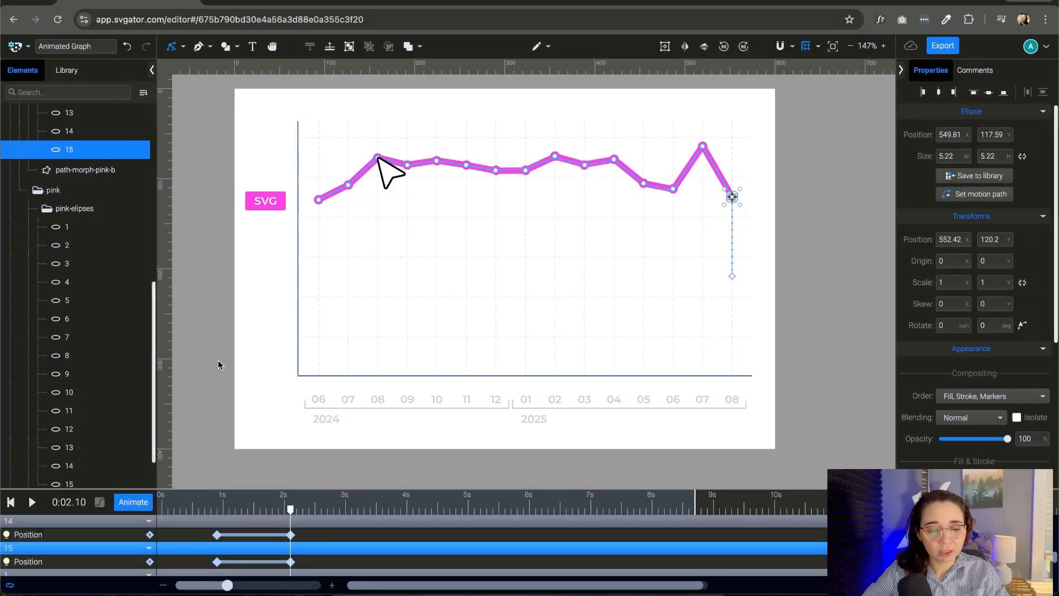
Play back the animation onward from 2.10 s in short stretches
key(space)
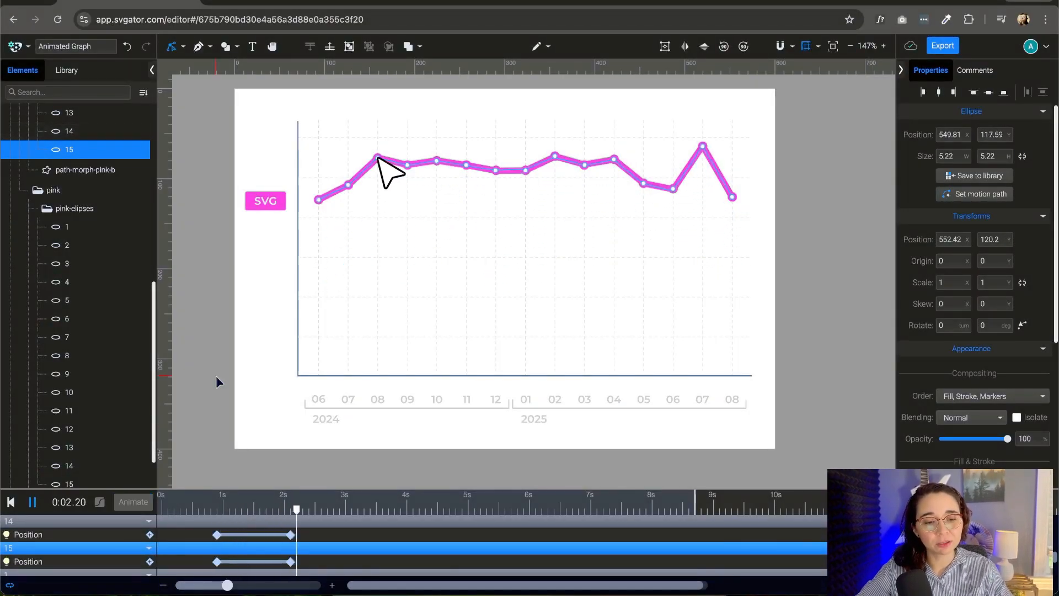
key(space)
key(space)
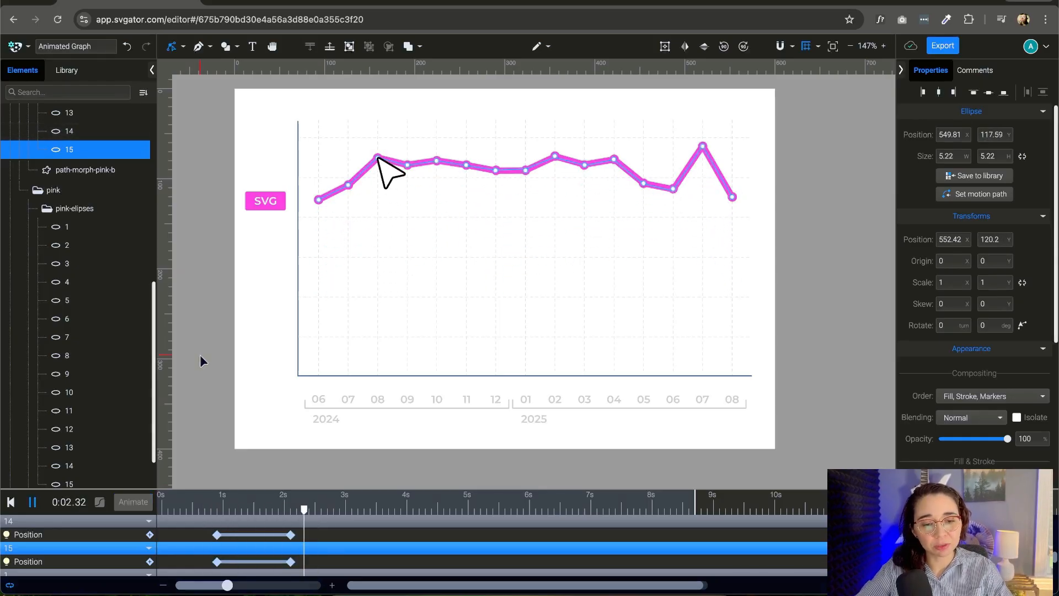
key(space)
Enlarge the timeline area and return the playhead to 0 s with nothing selected
drag(201, 489, 207, 343)
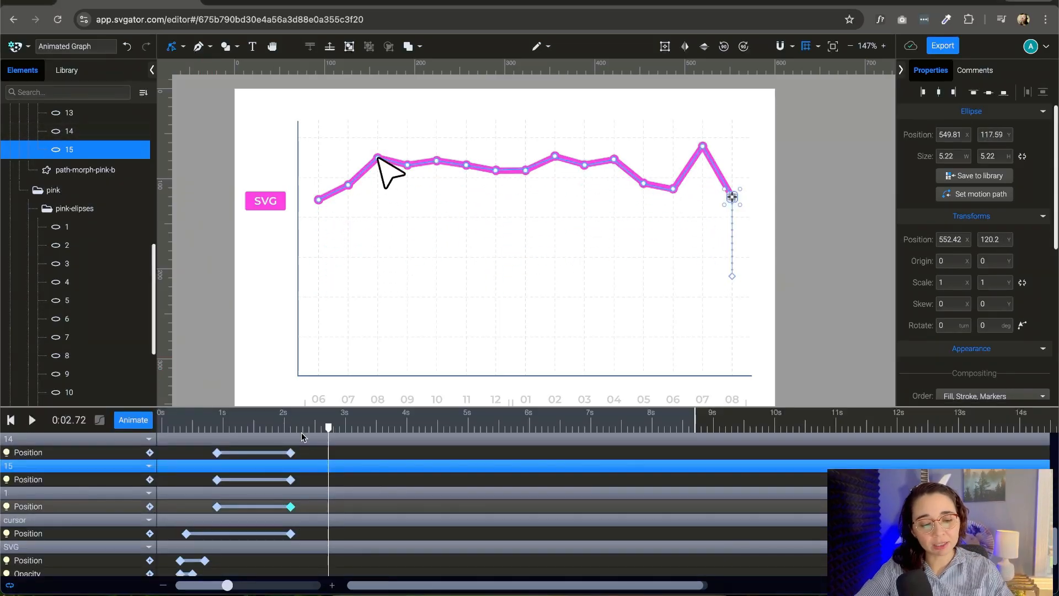
drag(329, 428, 162, 426)
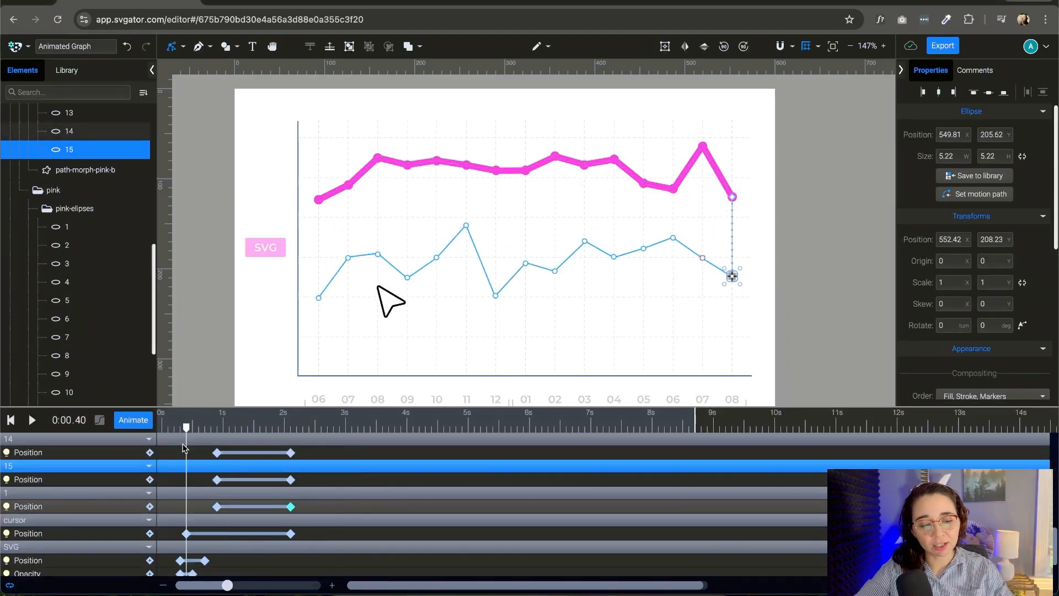
click(211, 310)
scroll(218, 296, left, 2)
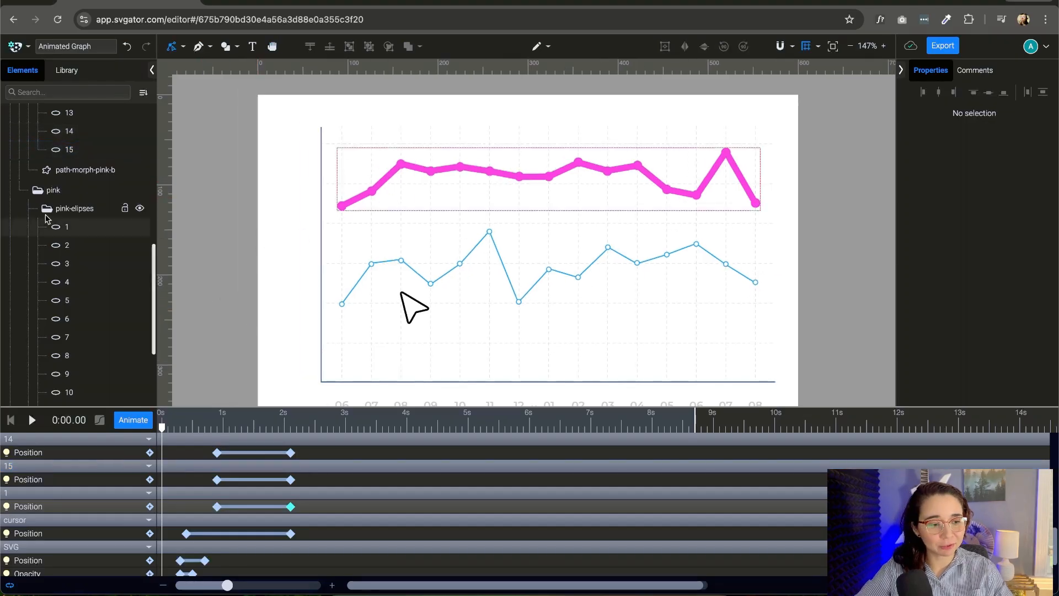
Collapse the blue-elipses and pink-elipses folders in the element tree
scroll(103, 273, up, 10)
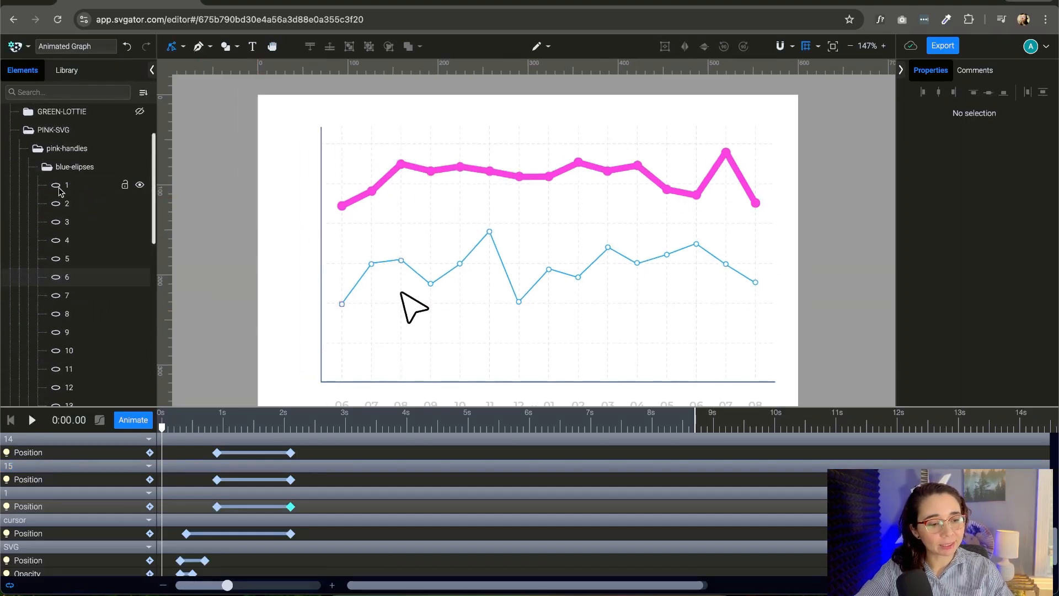
click(47, 165)
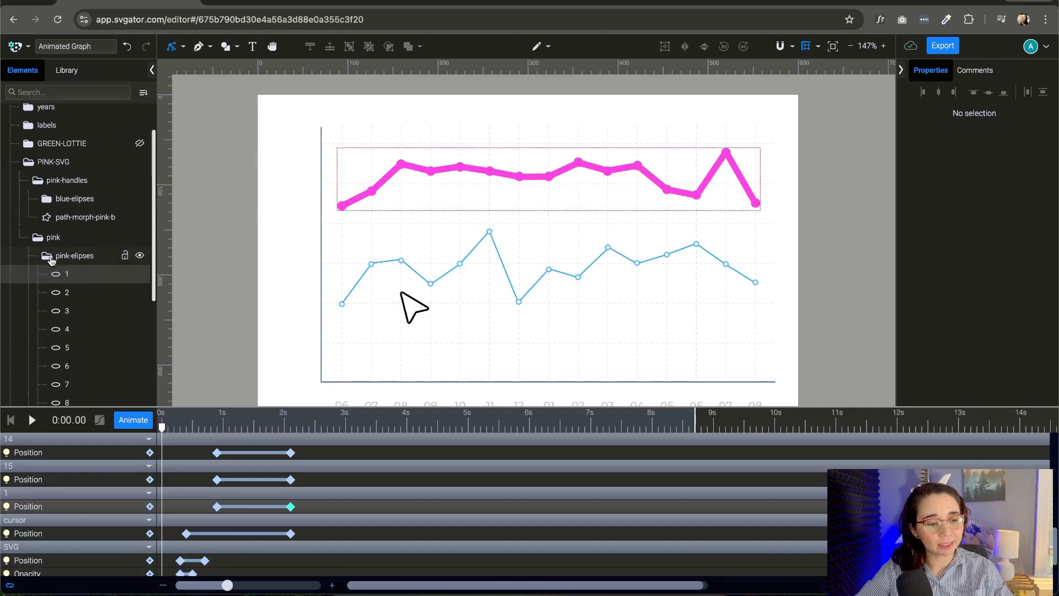
click(47, 224)
Briefly hide and reshow path-offset-pink to check which line it controls
click(139, 319)
click(146, 320)
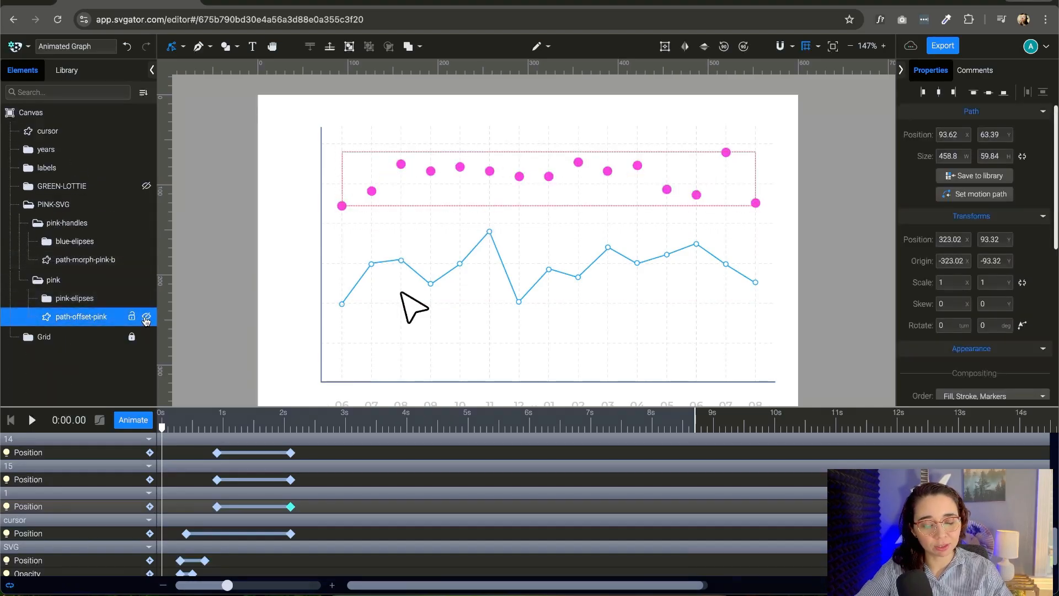
click(145, 320)
Set the stroke offset of path-offset-pink to 550.47, the same value as its dashes
click(100, 319)
click(89, 319)
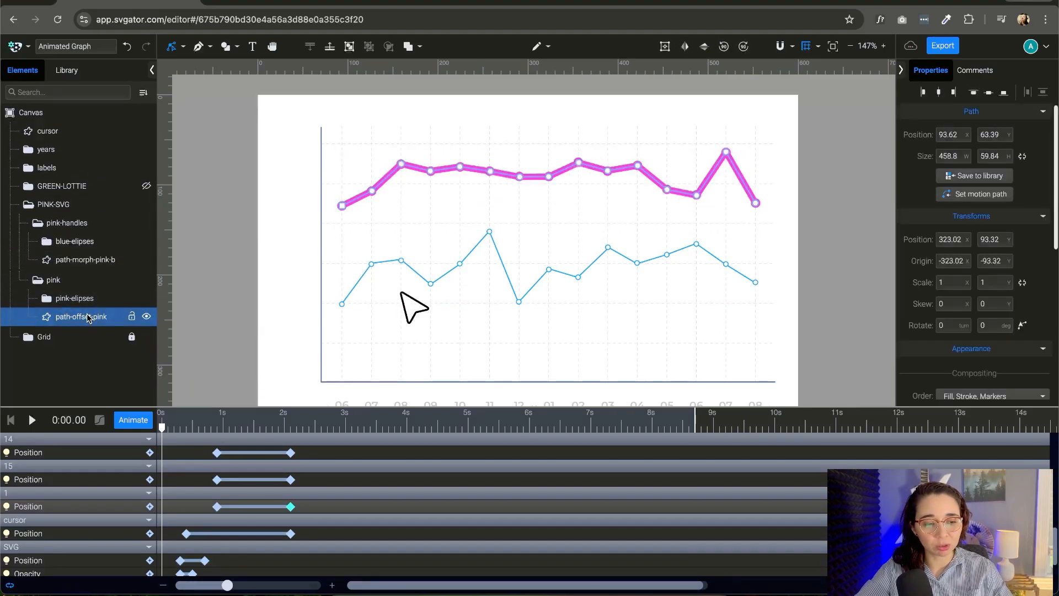
scroll(1057, 223, down, 5)
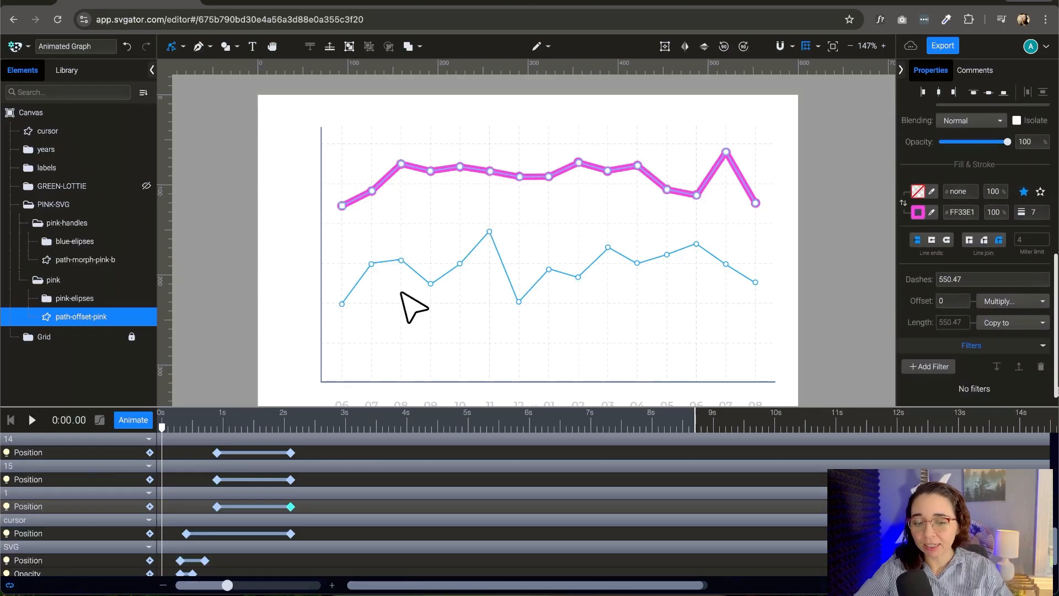
scroll(292, 484, up, 10)
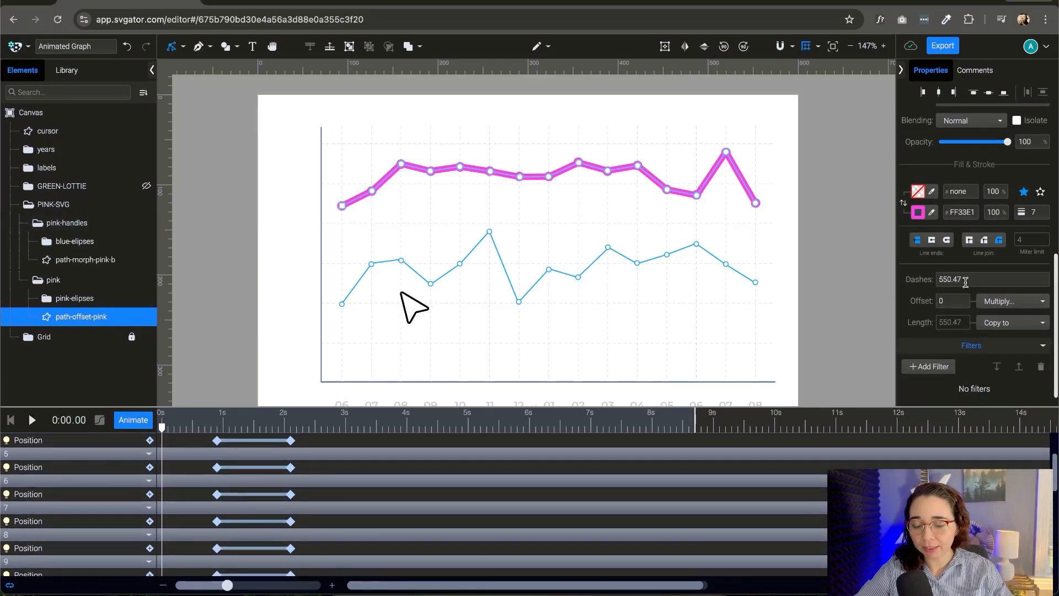
click(974, 280)
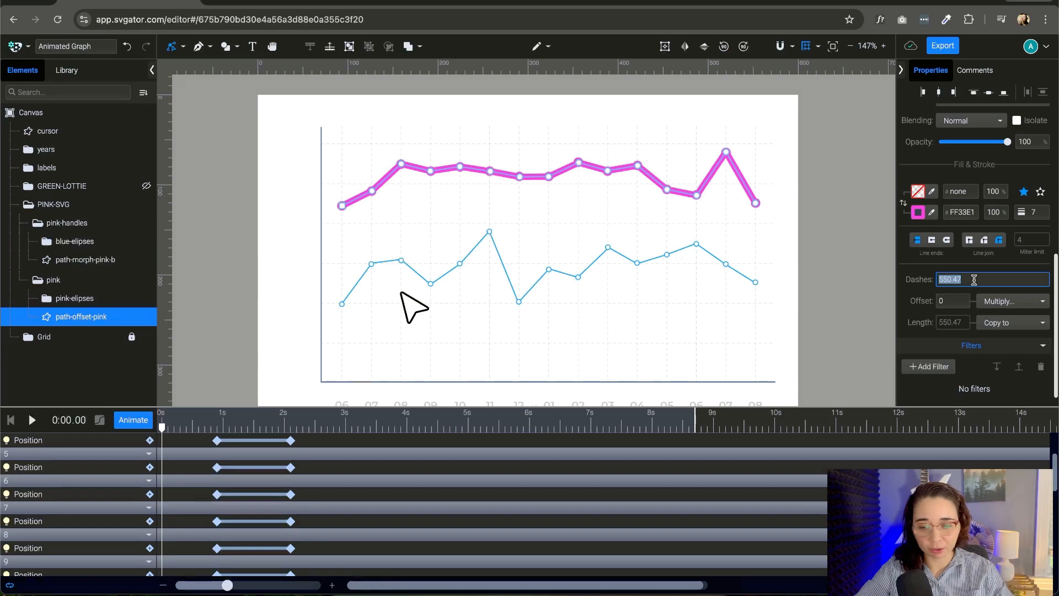
click(947, 300)
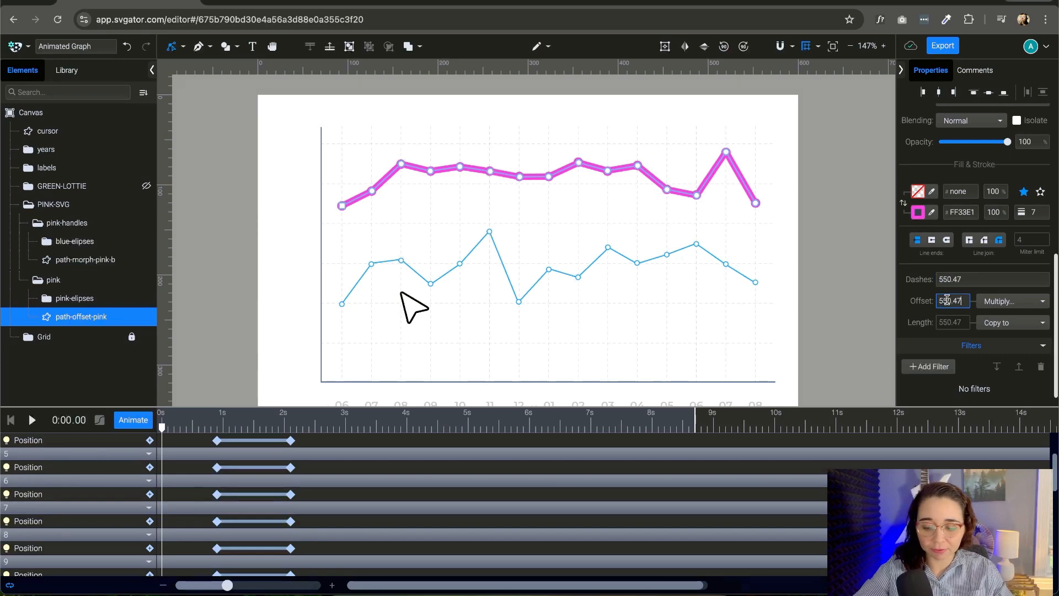
key(Return)
click(822, 222)
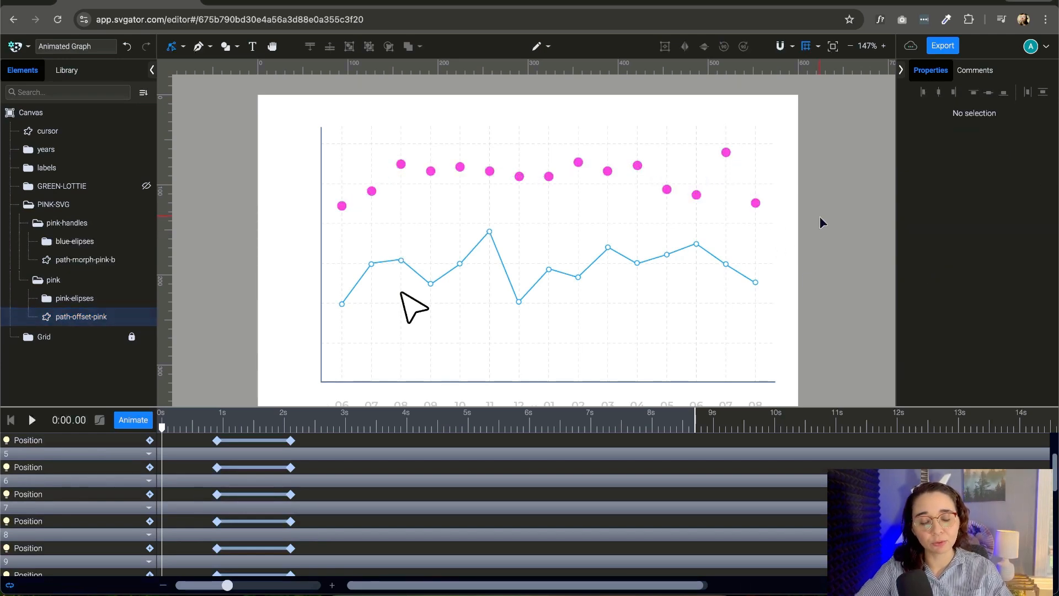
Set the opacity of all 15 ellipses in pink-elipses to 0% and collapse the folder
click(105, 298)
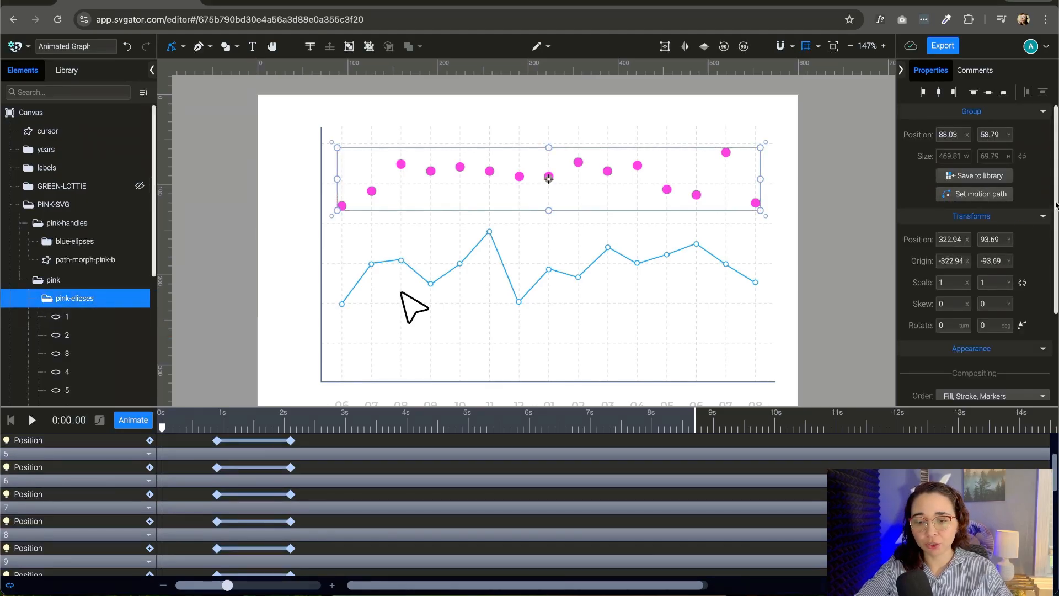
scroll(982, 248, down, 4)
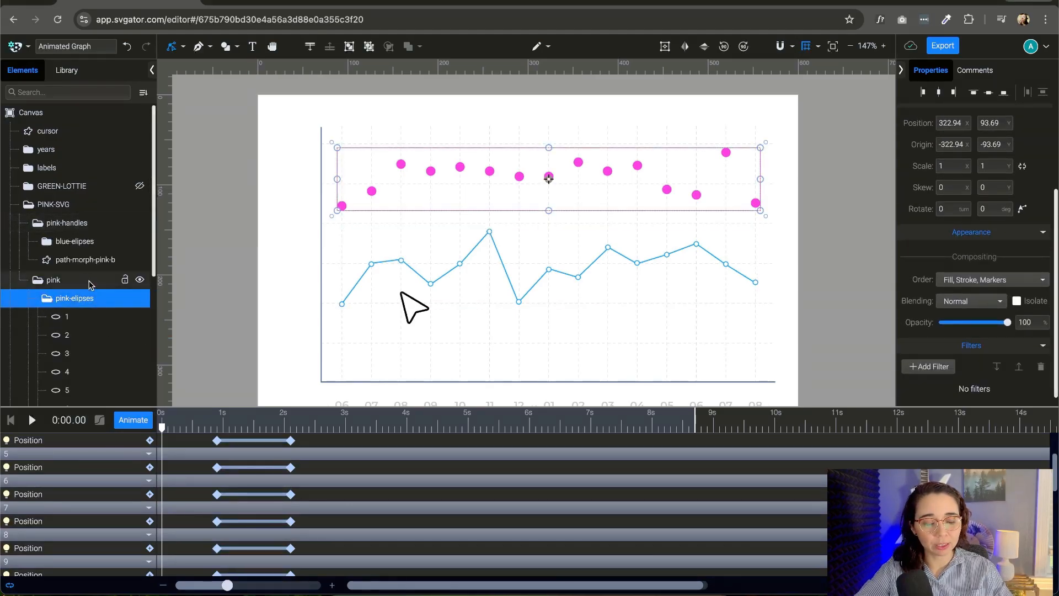
click(69, 317)
scroll(83, 276, down, 4)
shift+click(91, 361)
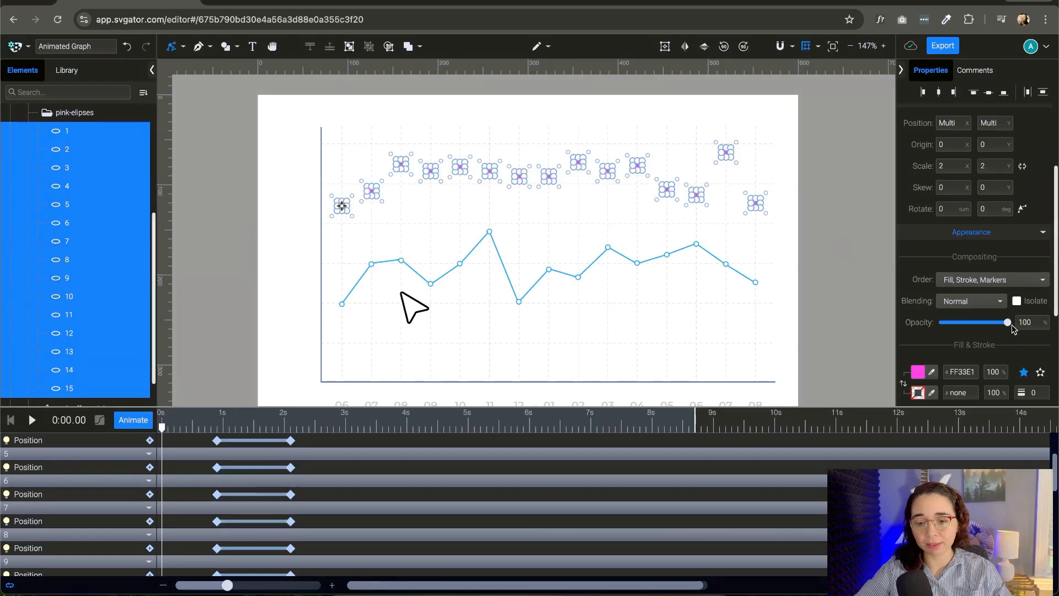
drag(1009, 324, 941, 323)
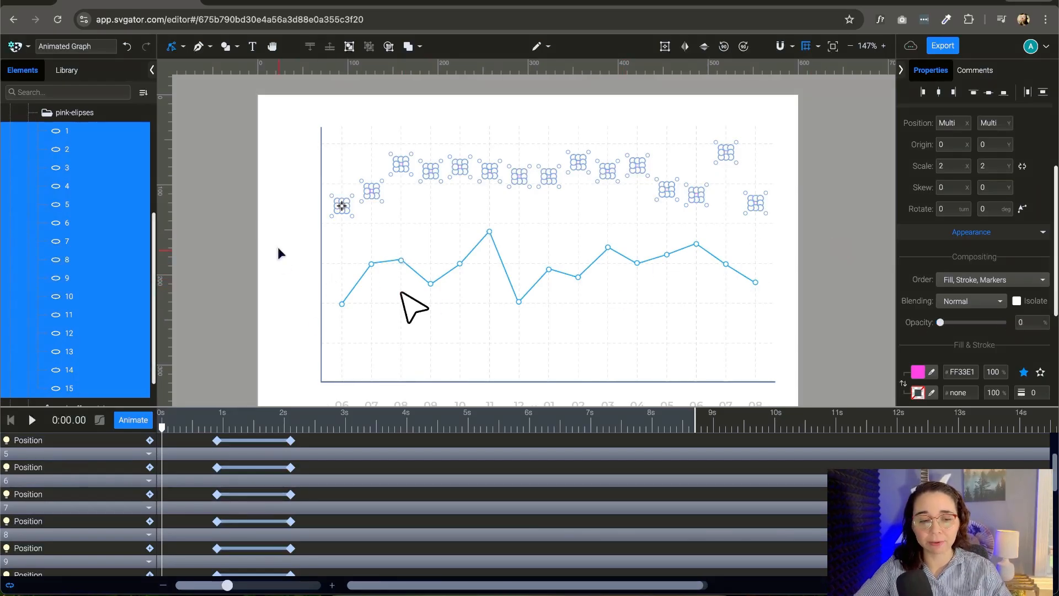
click(243, 212)
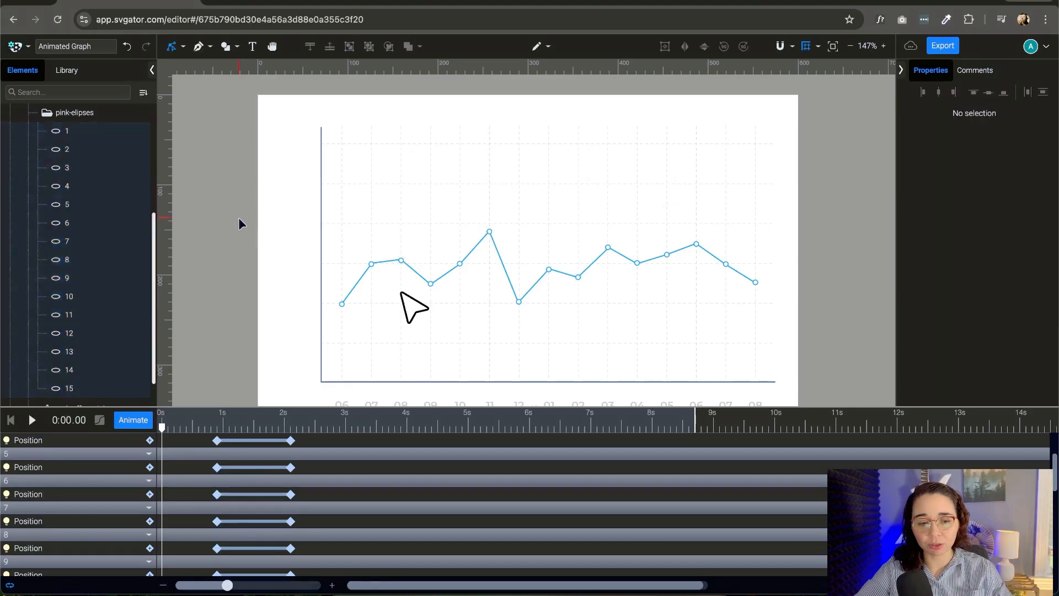
scroll(133, 285, up, 4)
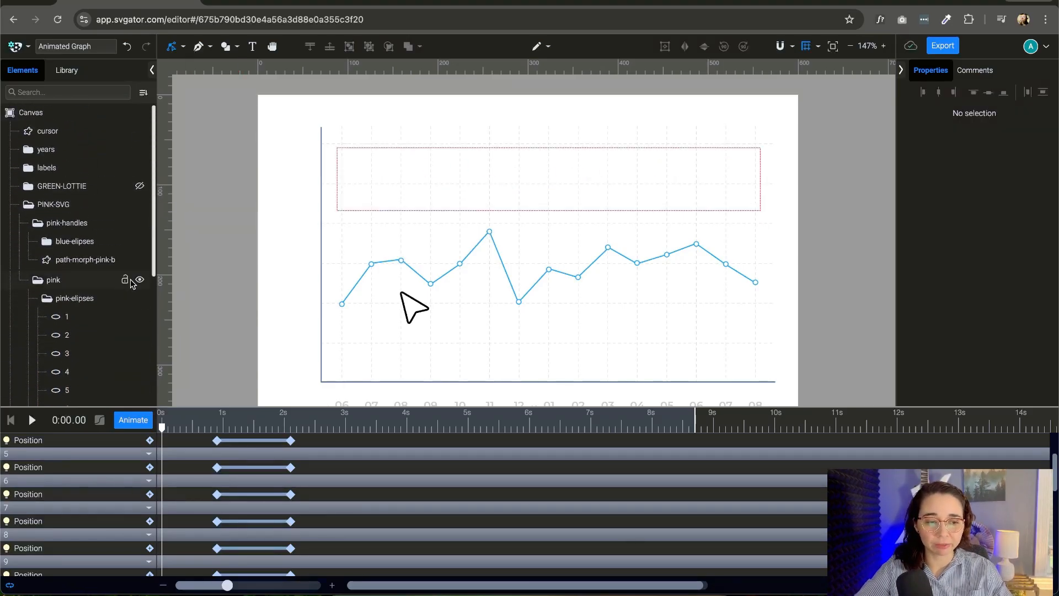
click(47, 299)
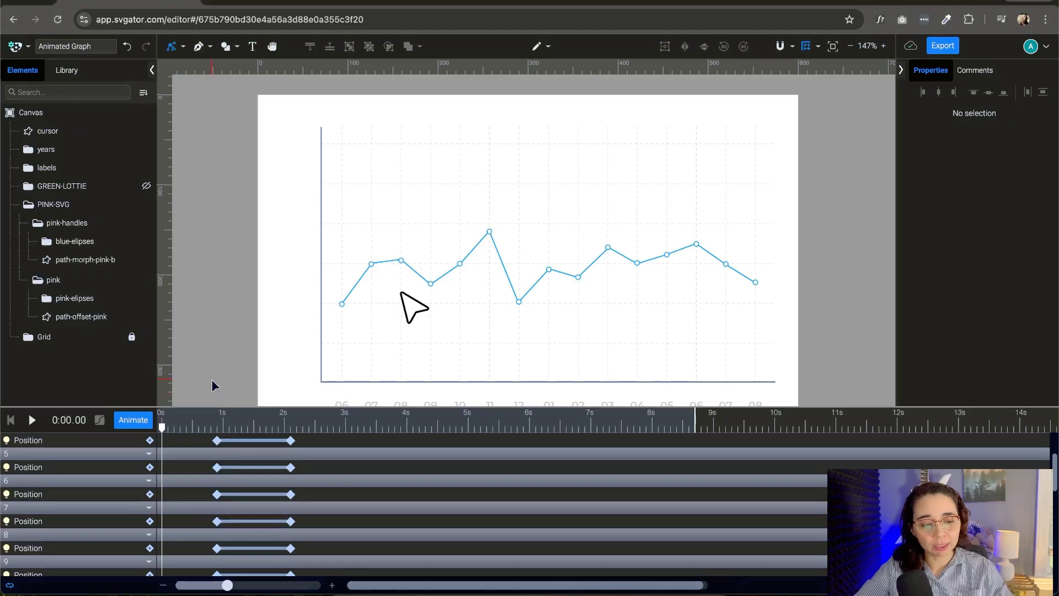
Play back the morph of the blue line, its ellipses and the cursor from 0 s
key(space)
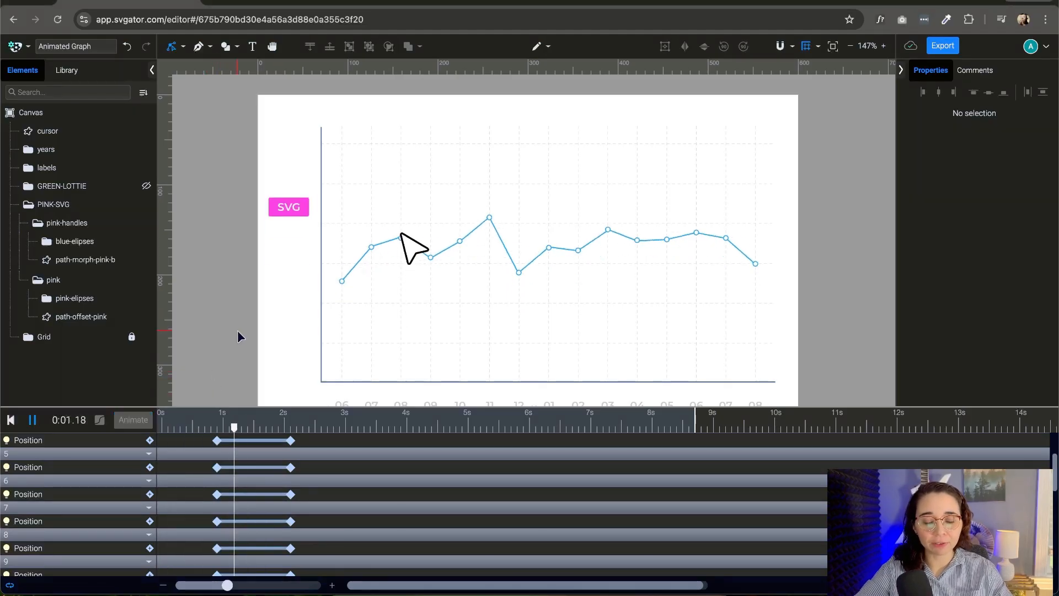
key(space)
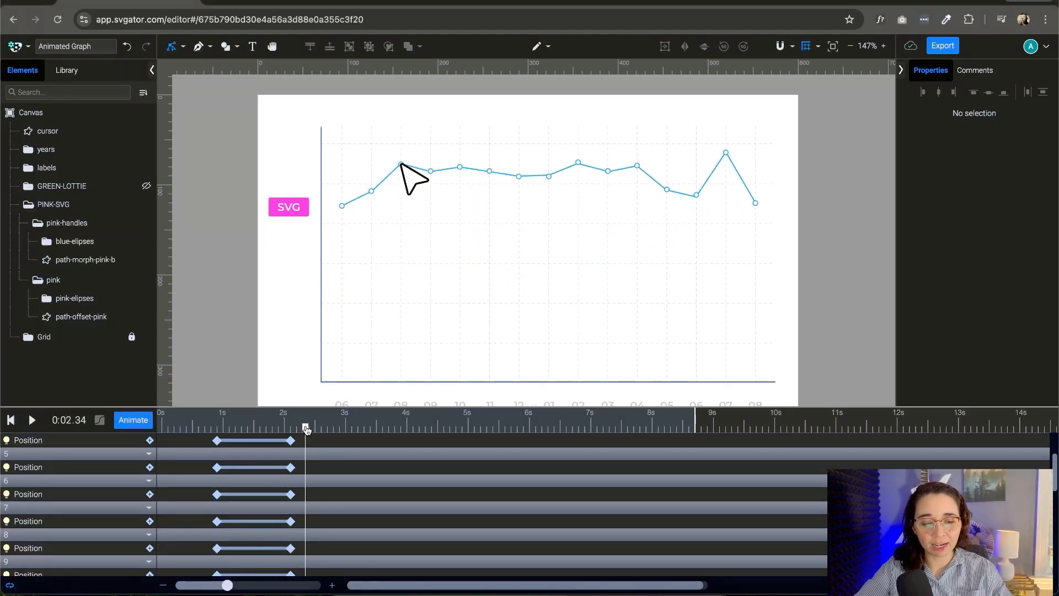
Add a Stroke offset animator to path-offset-pink at 2.10 s and a second keyframe for it at 2.80 s
drag(303, 429, 293, 430)
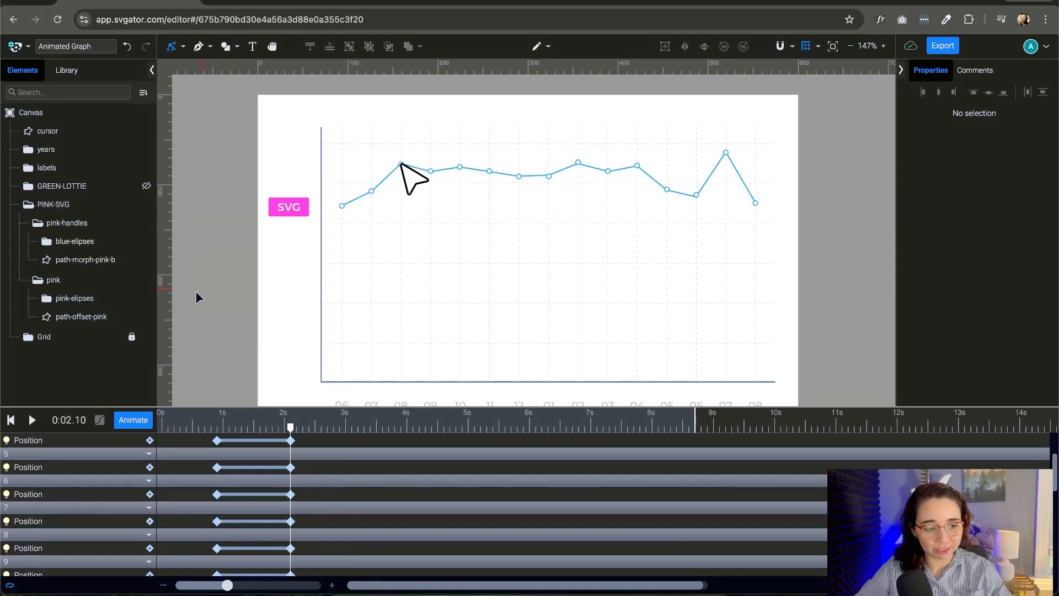
click(92, 320)
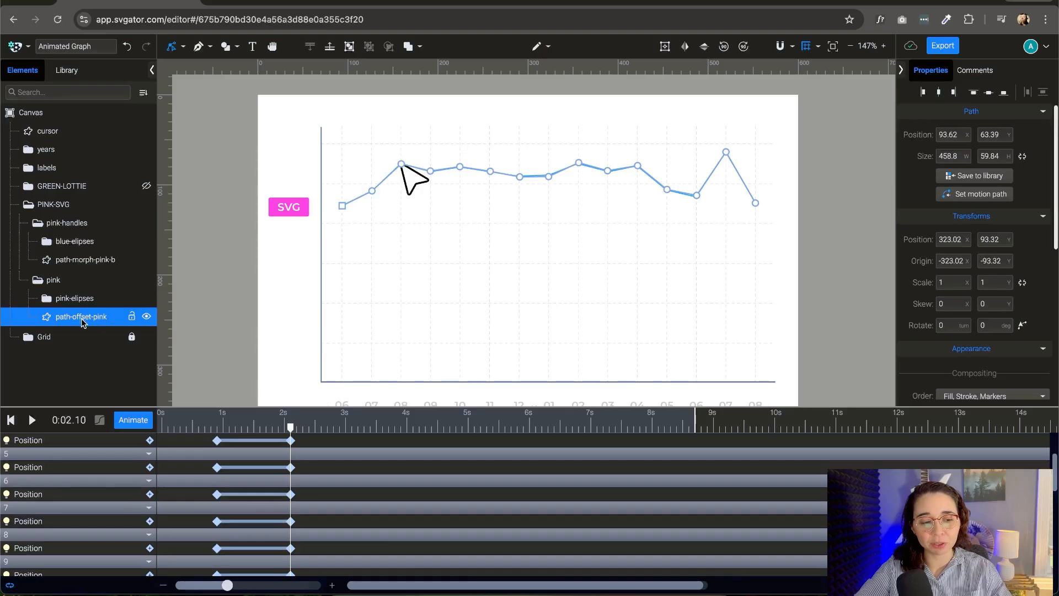
scroll(1055, 234, down, 5)
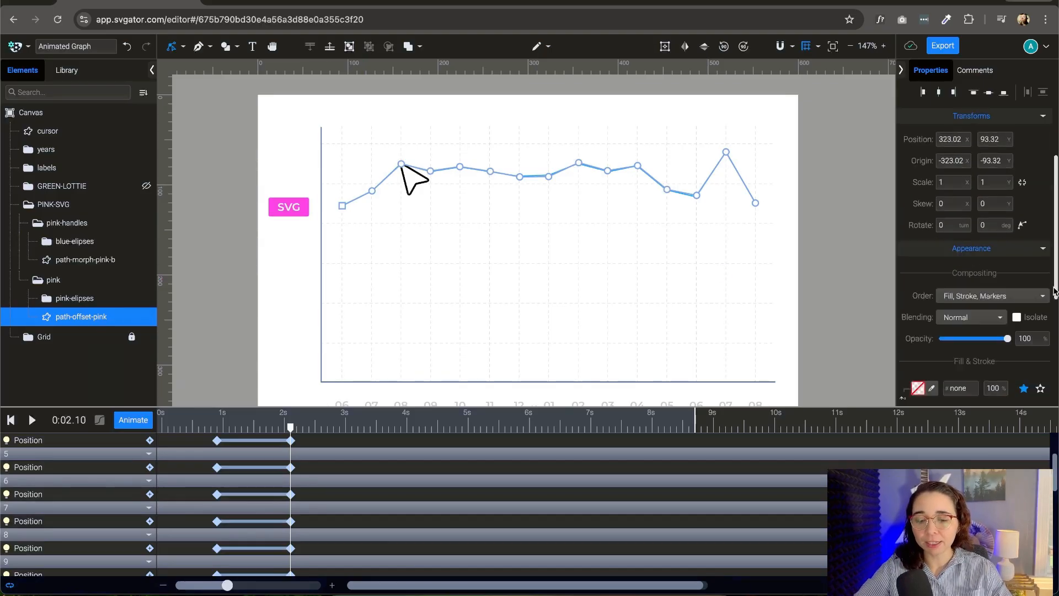
scroll(267, 499, up, 1)
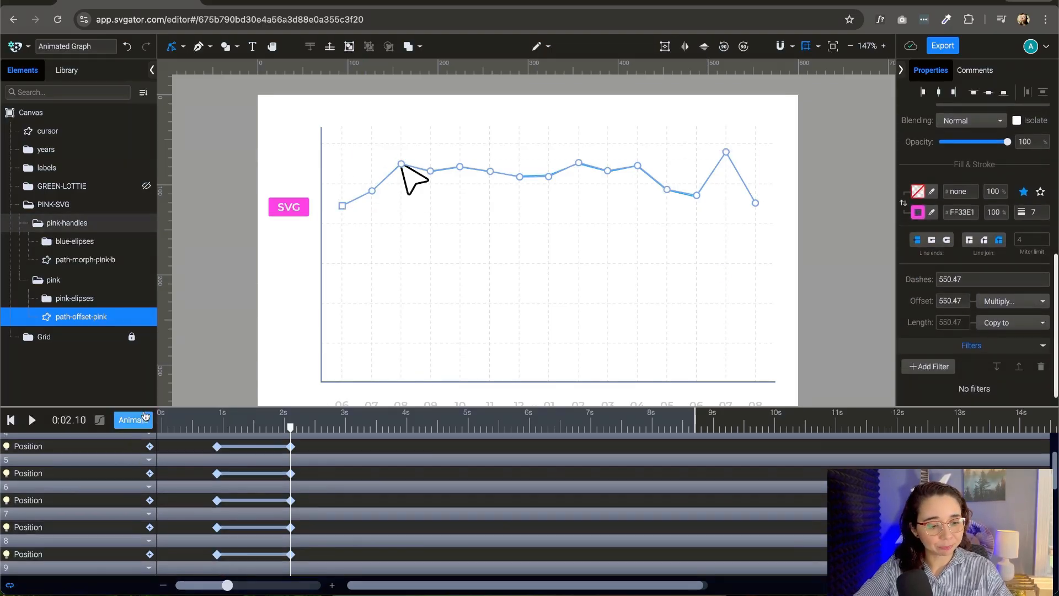
click(132, 420)
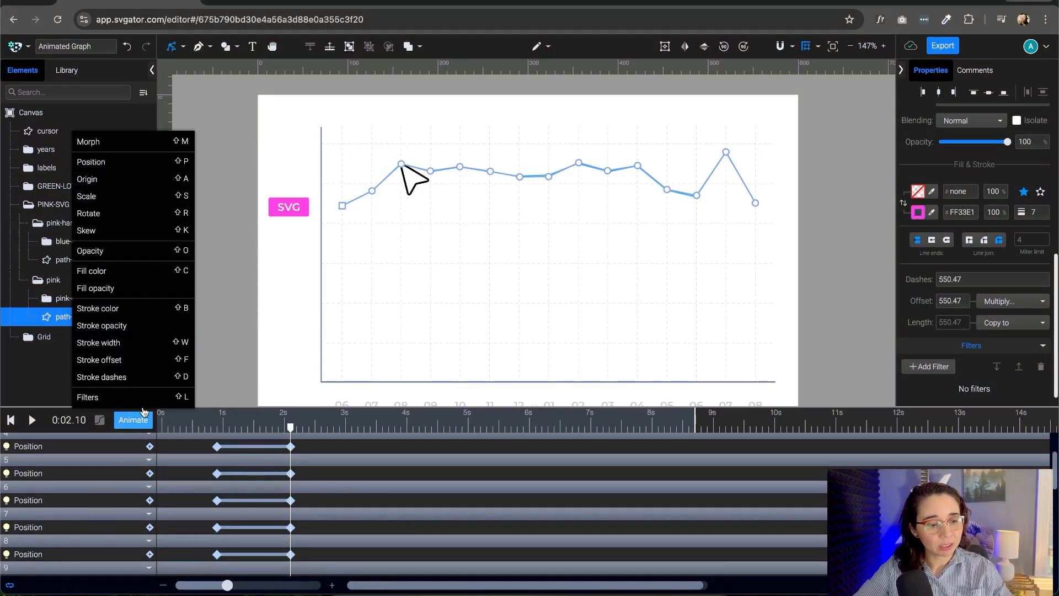
click(137, 361)
drag(292, 428, 333, 428)
click(149, 452)
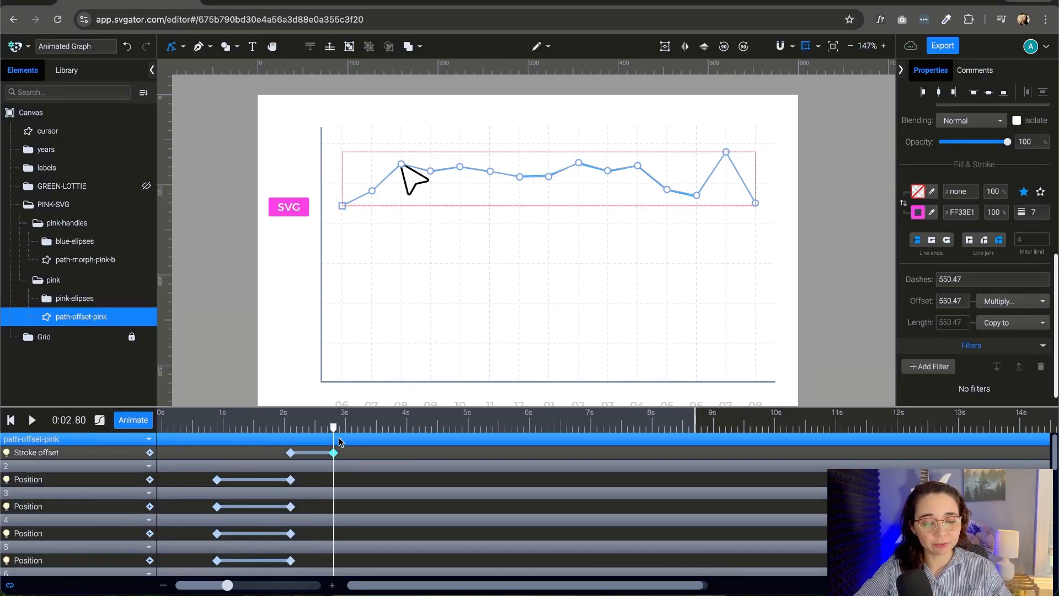
Set the stroke offset of path-offset-pink to 0 at the 2.80 s keyframe and play the draw-on from 2.10 s
click(291, 453)
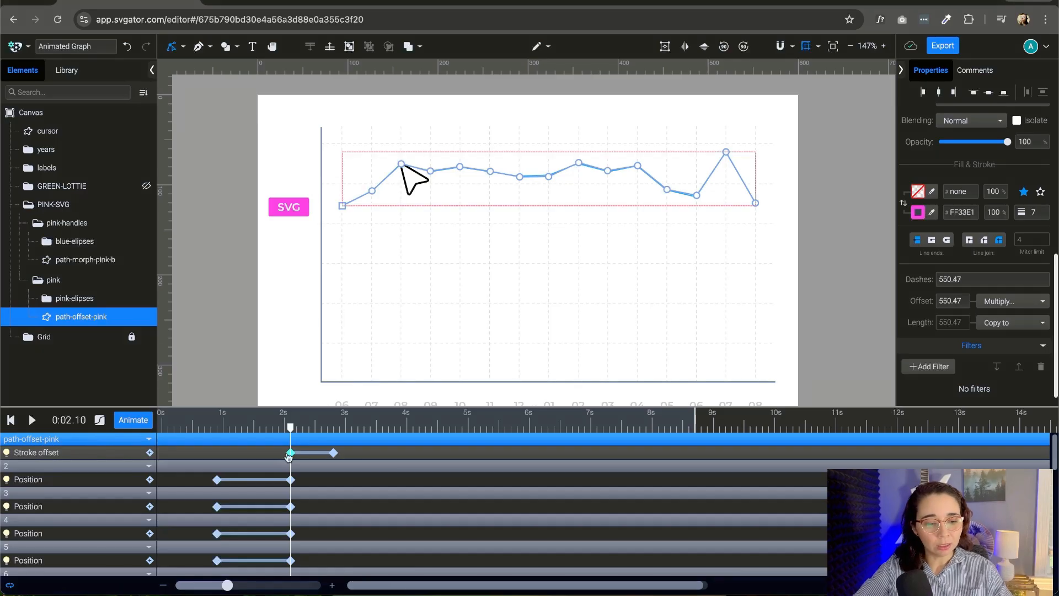
drag(292, 431, 333, 429)
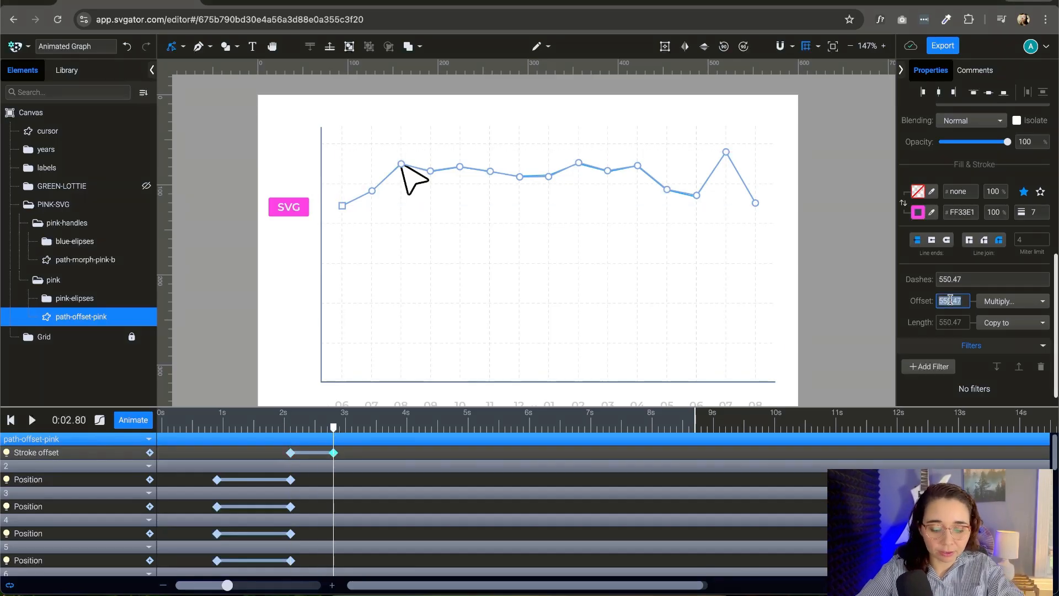
key(Return)
drag(333, 429, 292, 454)
key(space)
key(space)
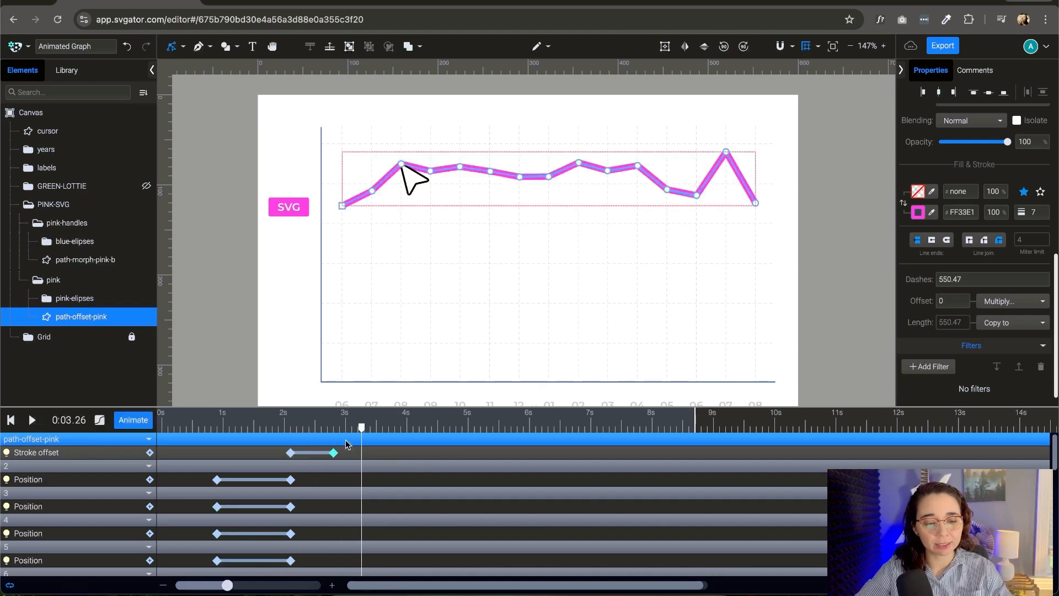
Move the last Stroke offset keyframe to 3 s, add a Stroke width animator at 2.10 s, and play the result
mouse_move(362, 430)
mouse_down()
mouse_move(333, 430)
mouse_move(346, 454)
mouse_move(291, 429)
mouse_up()
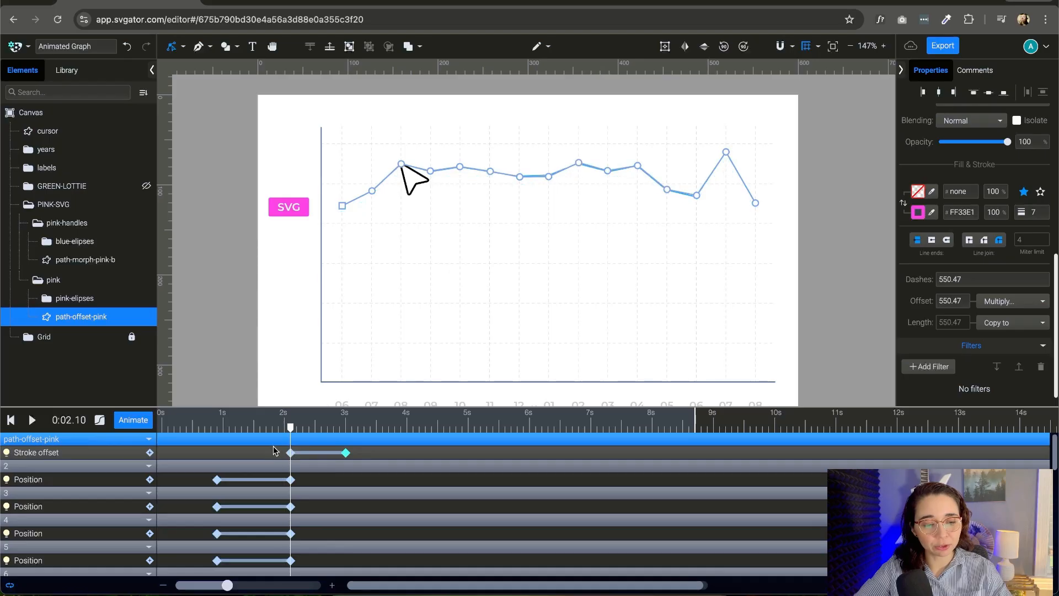
click(129, 421)
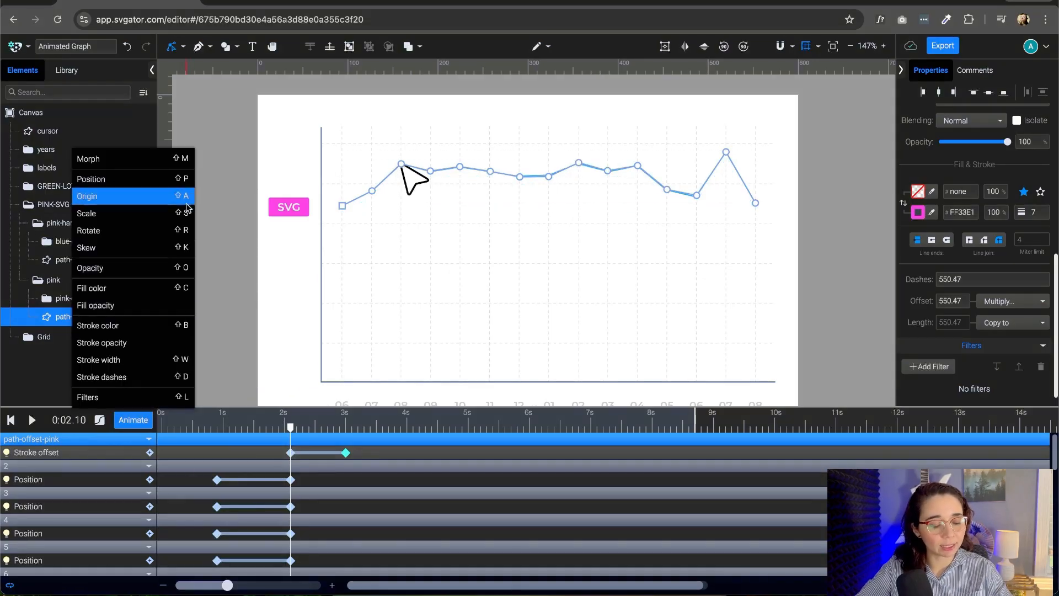
click(178, 361)
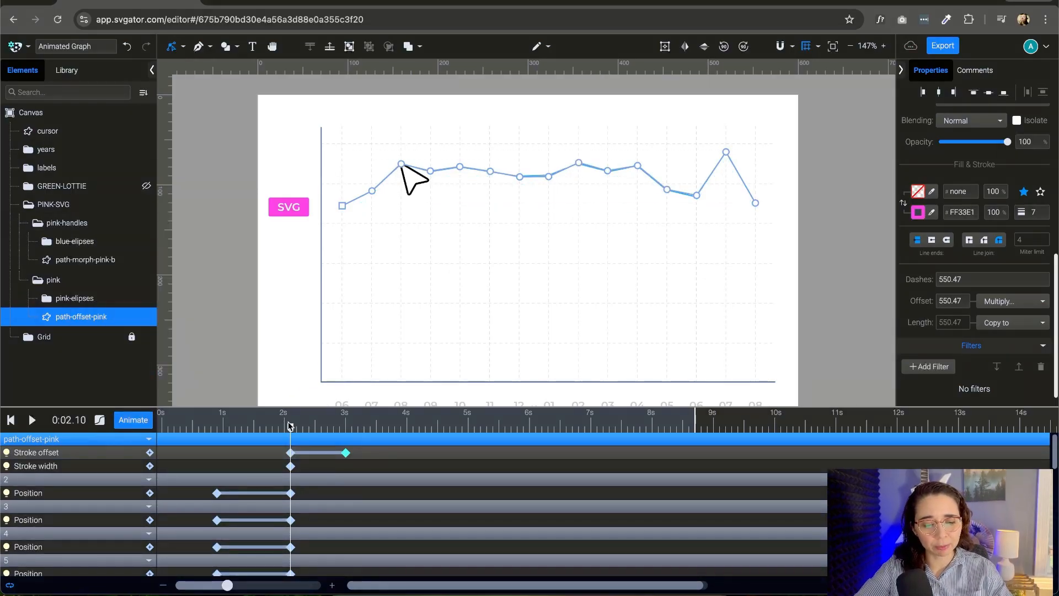
mouse_move(291, 430)
mouse_down()
mouse_move(373, 442)
mouse_move(292, 461)
mouse_up()
key(space)
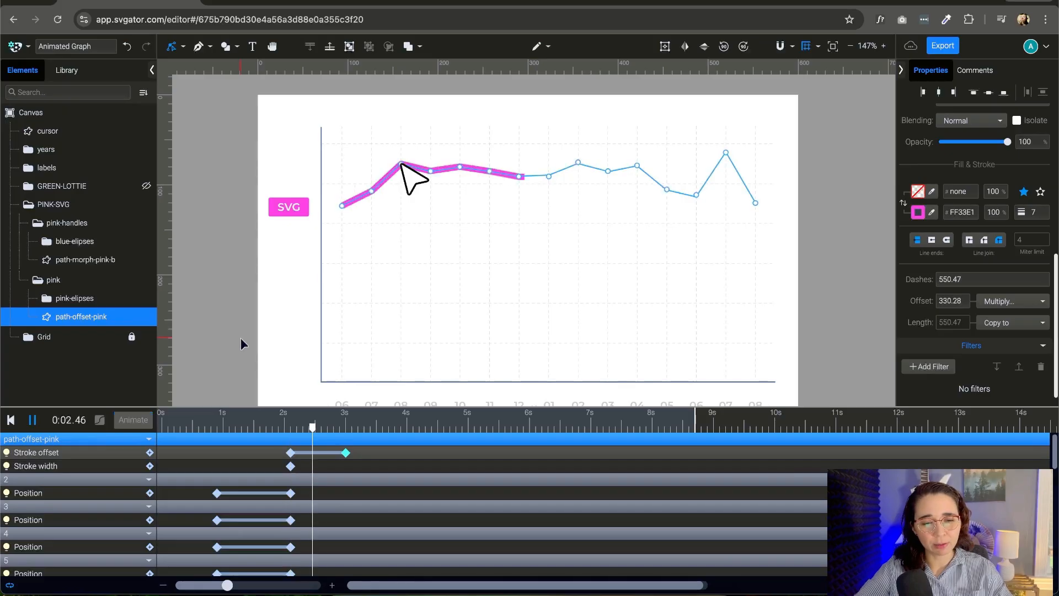
key(space)
Move the last Stroke offset keyframe to 3.30 s and add Stroke width keyframes at 3.30 s and 2.70 s
mouse_move(349, 428)
mouse_down()
mouse_move(364, 429)
mouse_move(362, 455)
mouse_up()
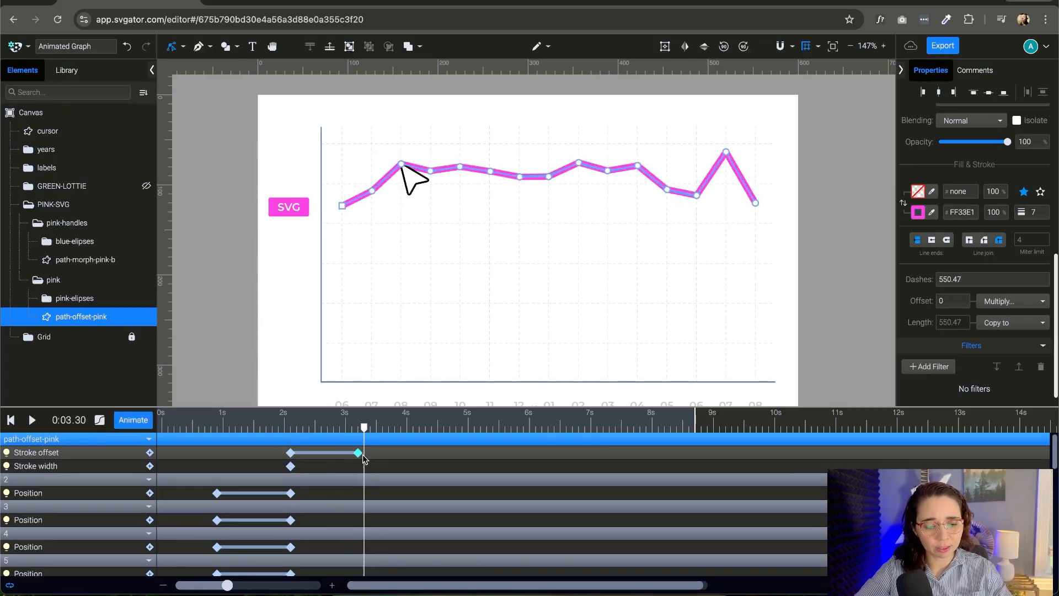
click(150, 466)
drag(365, 432, 327, 429)
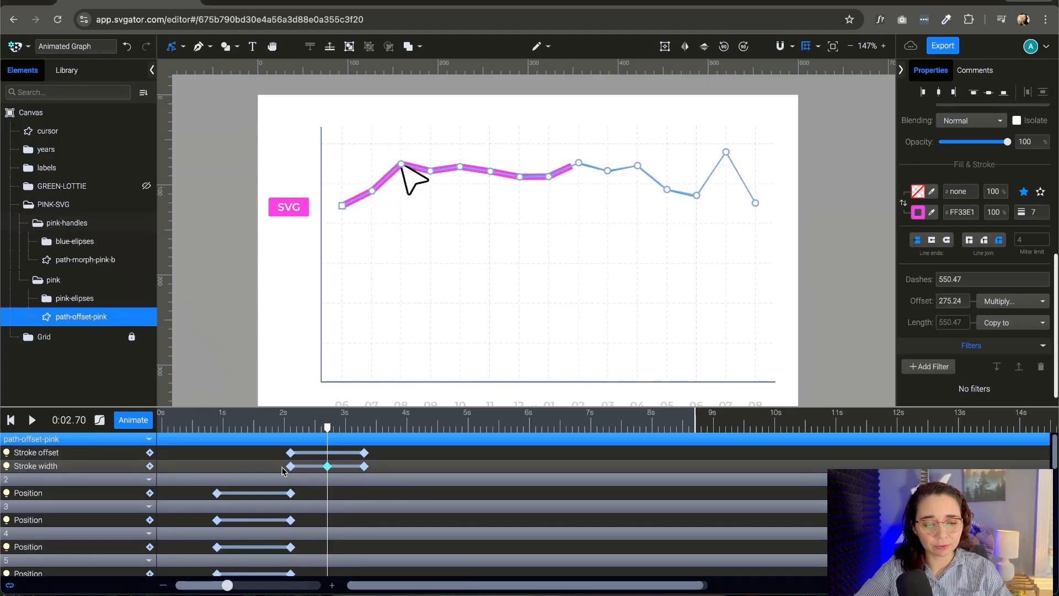
Set the stroke width of path-offset-pink to 4 at the 2.70 s keyframe and play back the line from 2.10 s
drag(328, 430, 291, 429)
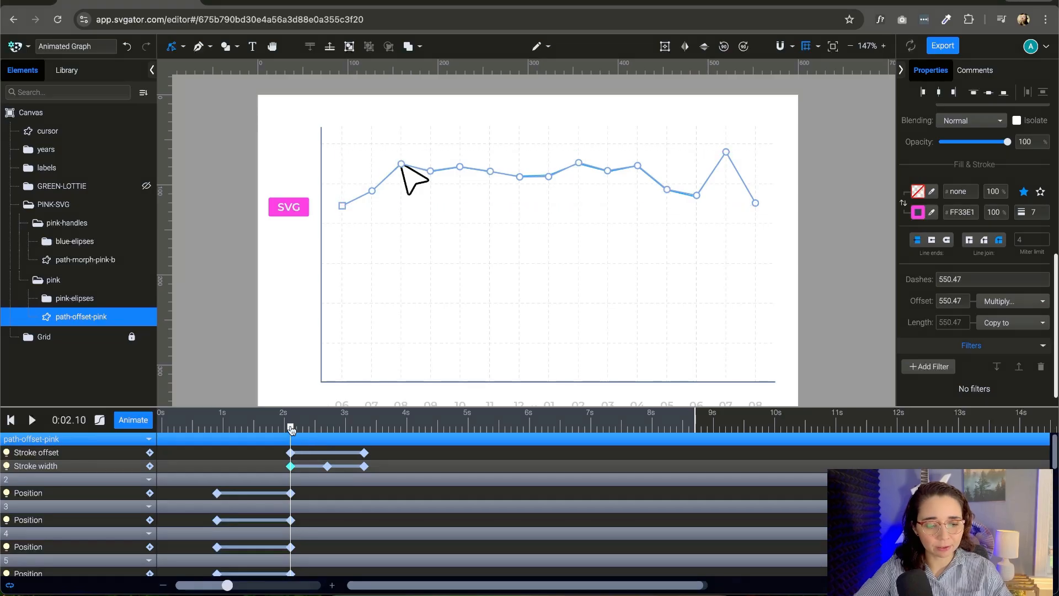
click(328, 466)
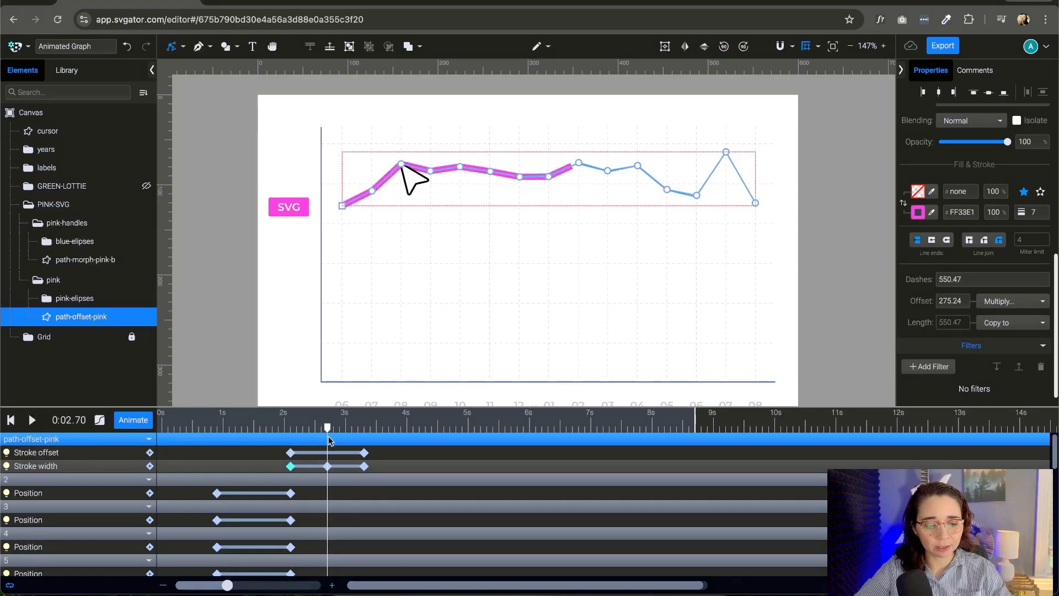
click(1033, 213)
key(Return)
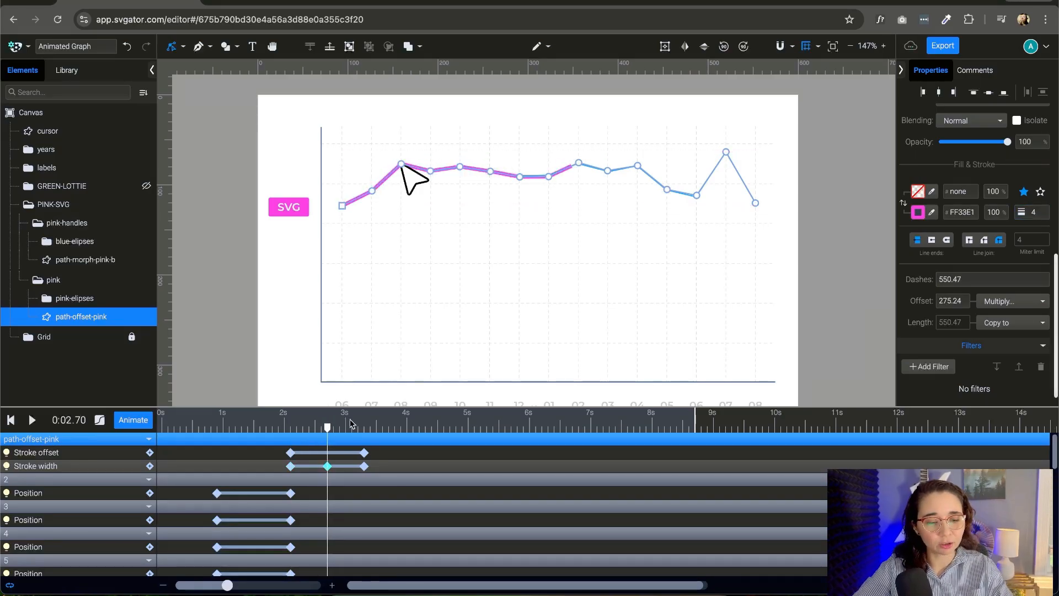
drag(330, 427, 293, 427)
key(space)
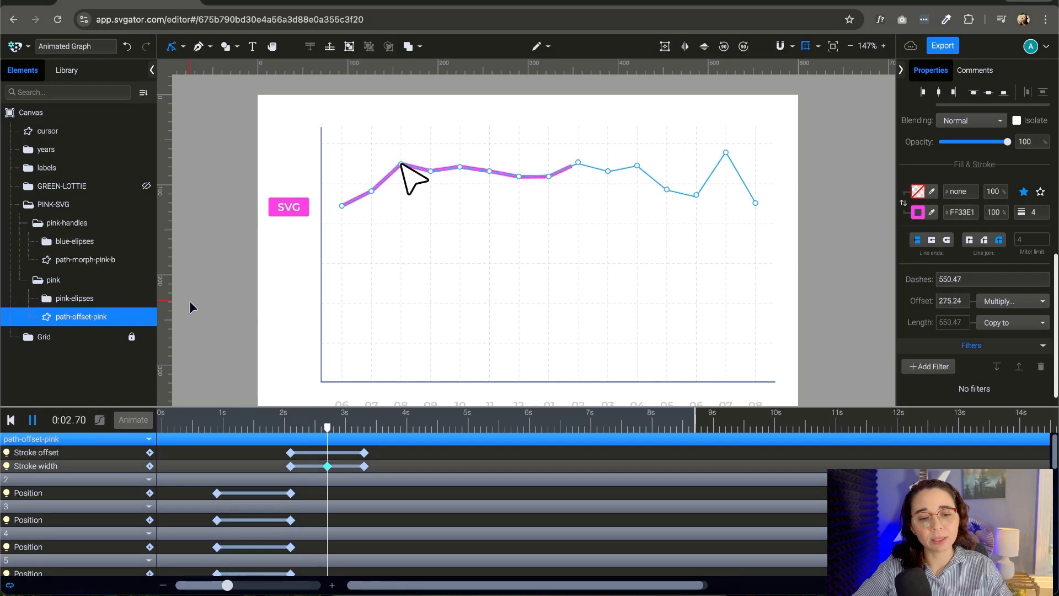
click(373, 429)
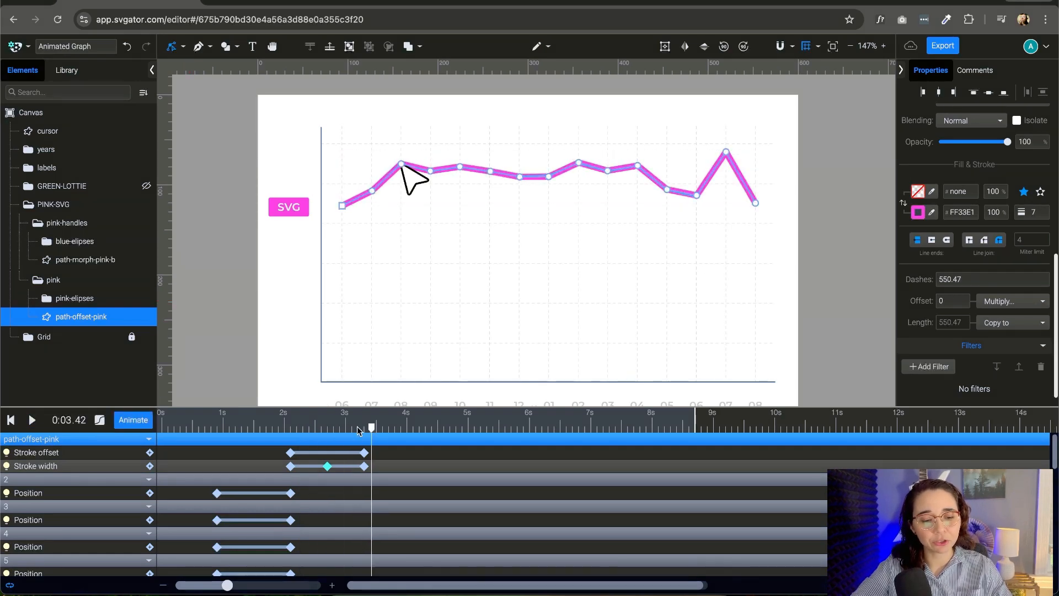
drag(373, 430, 291, 428)
Expand pink-elipses, preview ellipse 1 at 100% opacity, and set its opacity back to 0%
click(74, 298)
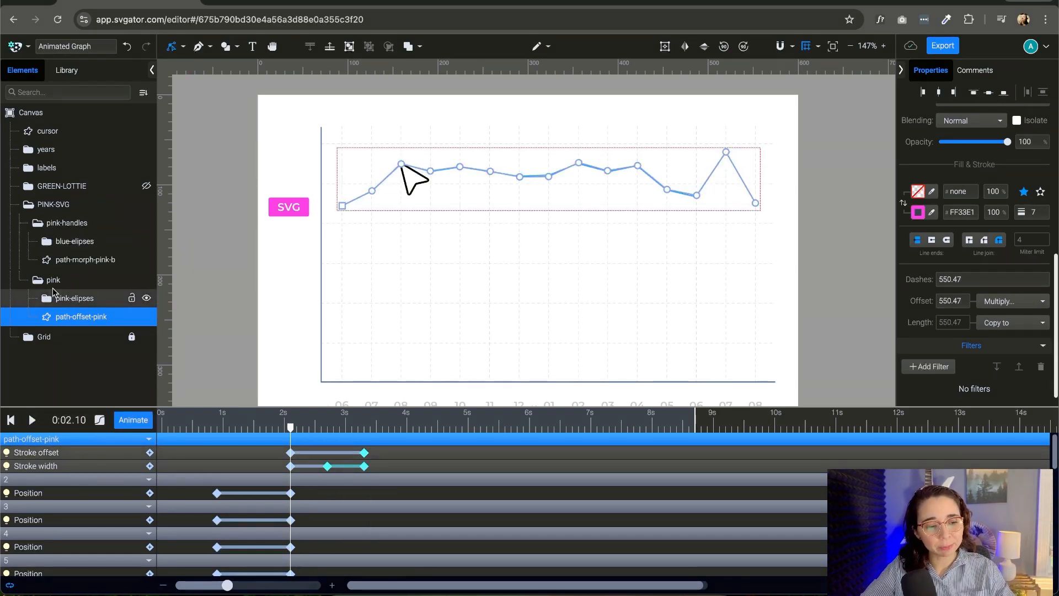
click(47, 298)
click(87, 323)
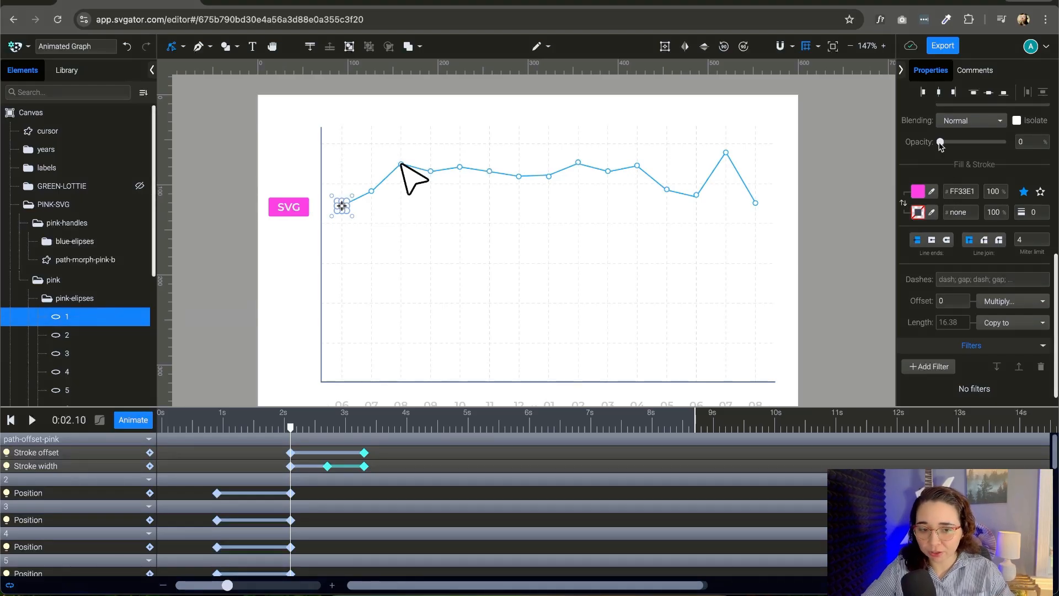
drag(941, 145, 1036, 154)
click(283, 134)
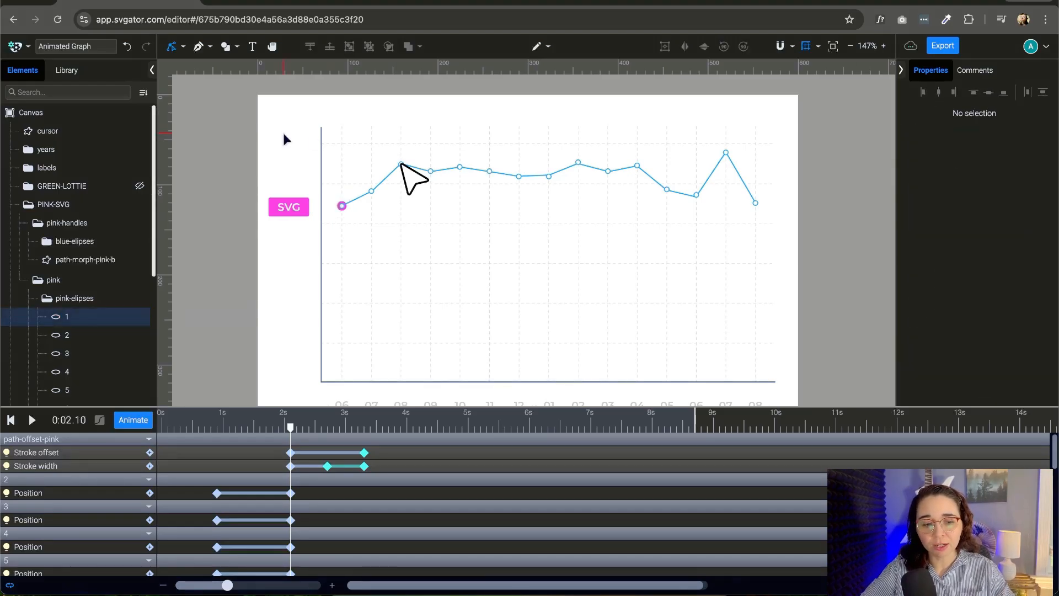
click(76, 318)
scroll(1031, 275, down, 5)
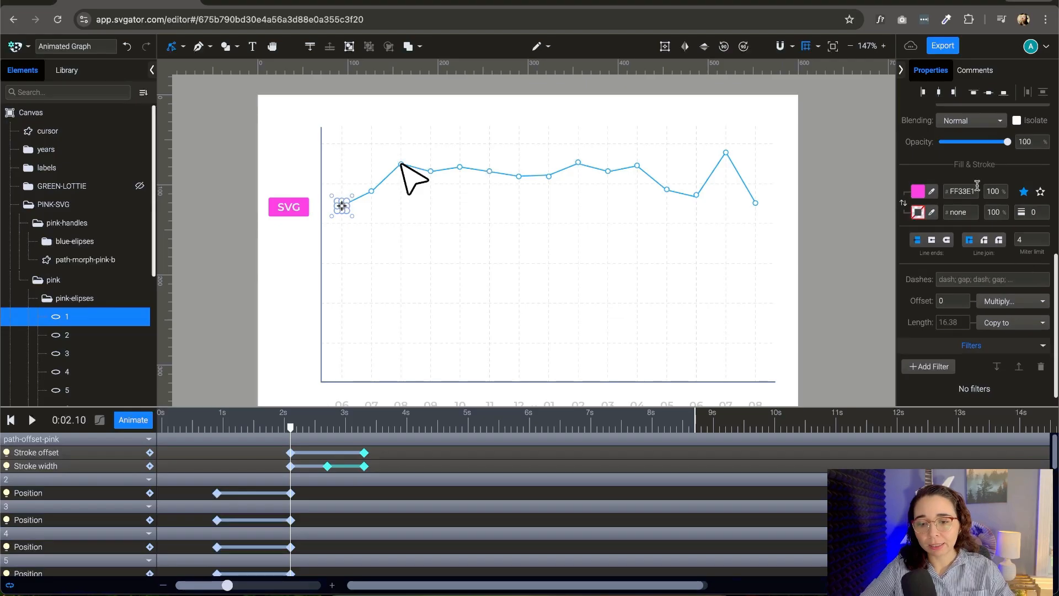
drag(1006, 143, 918, 157)
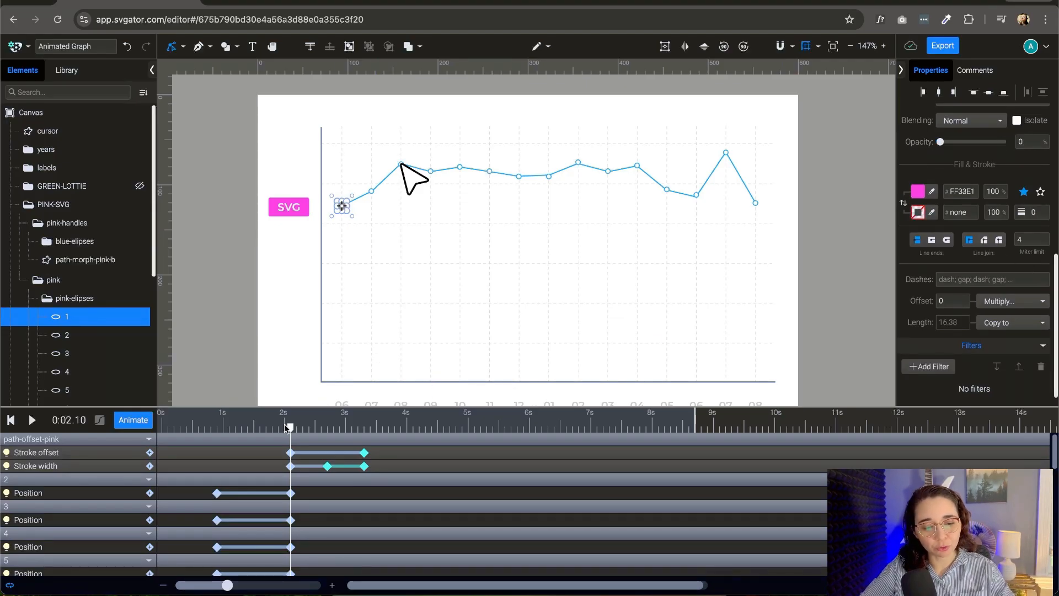
Move the last Stroke offset and Stroke width keyframes of path-offset-pink to 3.60 s and scrub through the draw-on
drag(286, 426, 361, 443)
drag(368, 443, 382, 466)
mouse_move(357, 430)
mouse_down()
mouse_move(291, 441)
mouse_move(301, 457)
mouse_move(356, 464)
mouse_move(359, 444)
mouse_move(385, 439)
mouse_move(297, 429)
mouse_up()
right_click(356, 463)
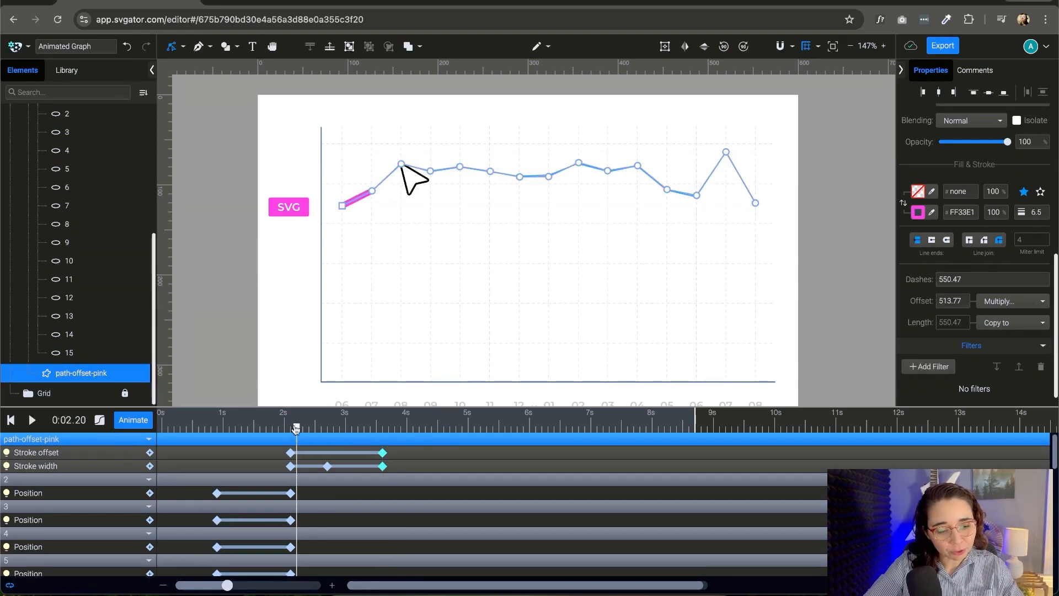
drag(301, 429, 352, 428)
scroll(104, 236, up, 2)
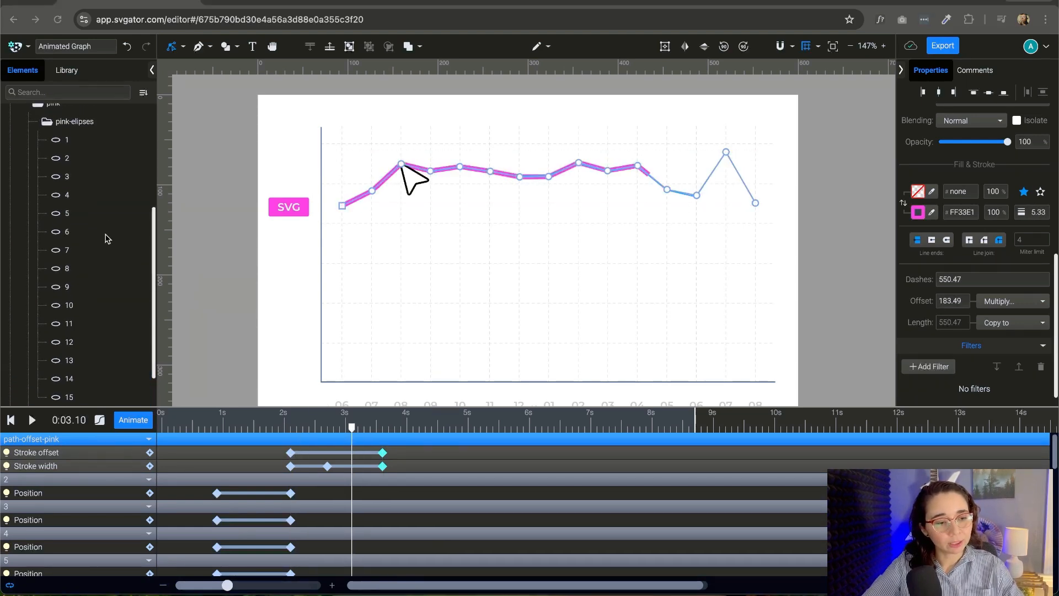
click(346, 441)
drag(351, 429, 291, 430)
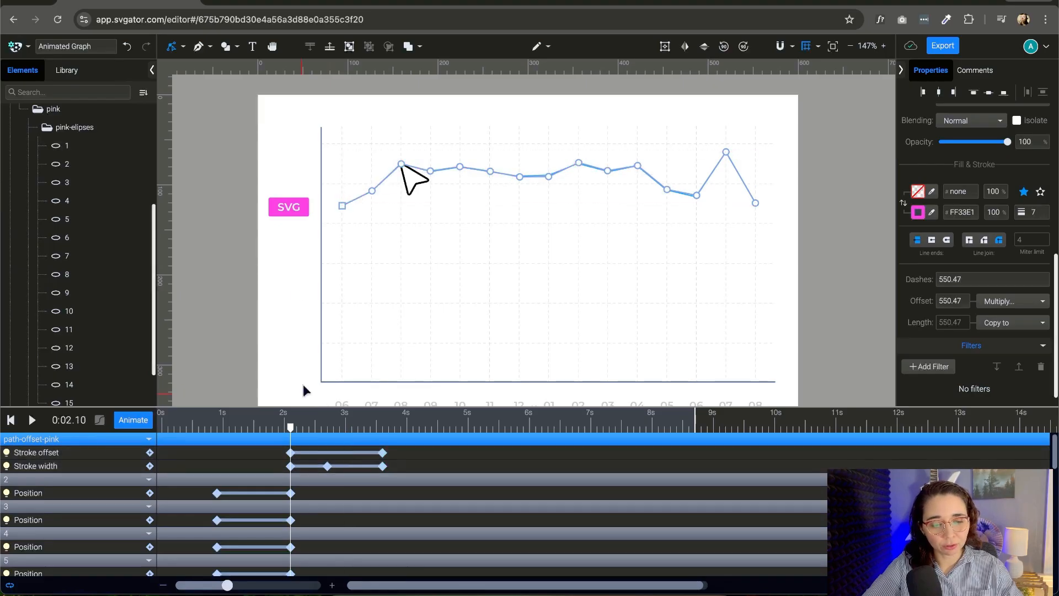
Add an Opacity animator at 2.10 s to all 15 ellipses in pink-elipses
click(83, 146)
scroll(119, 242, down, 2)
mouse_move(291, 429)
mouse_down()
mouse_move(302, 429)
mouse_move(291, 430)
mouse_up()
shift+click(113, 355)
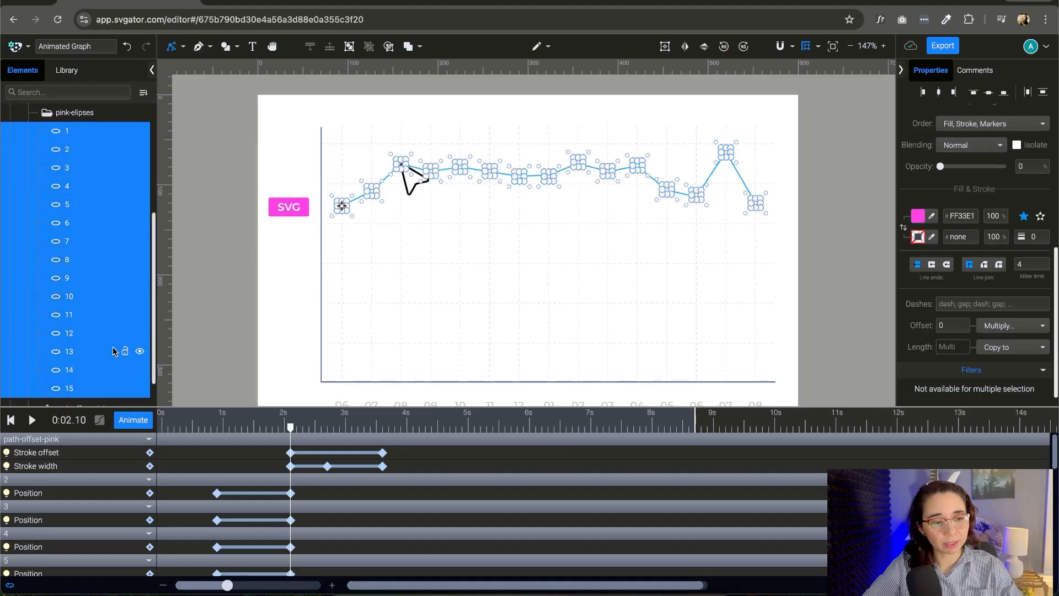
click(118, 424)
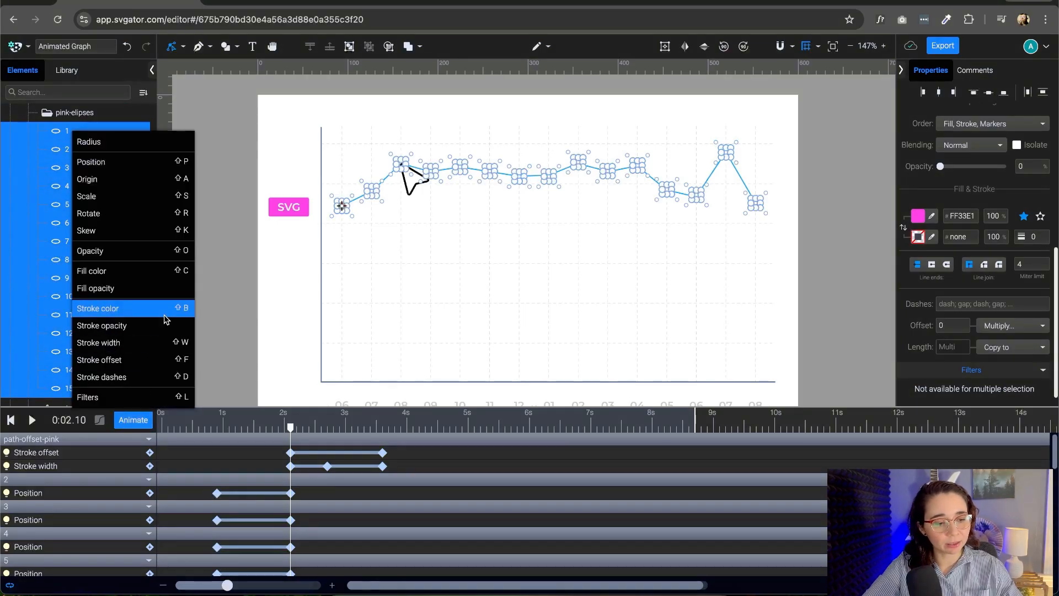
click(141, 252)
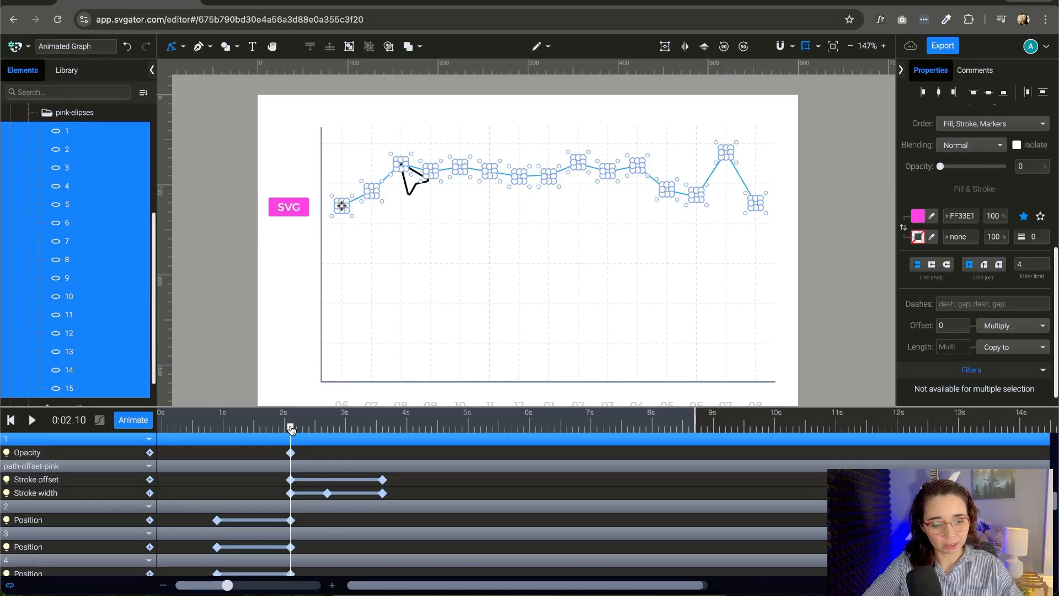
drag(291, 430, 299, 450)
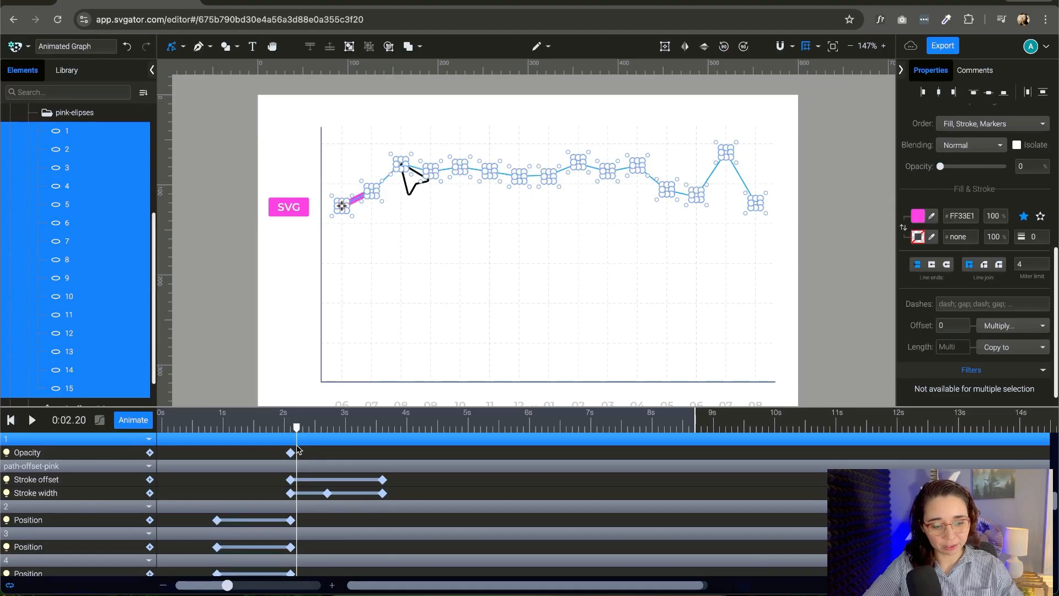
click(149, 452)
drag(299, 433, 292, 431)
scroll(288, 488, up, 1)
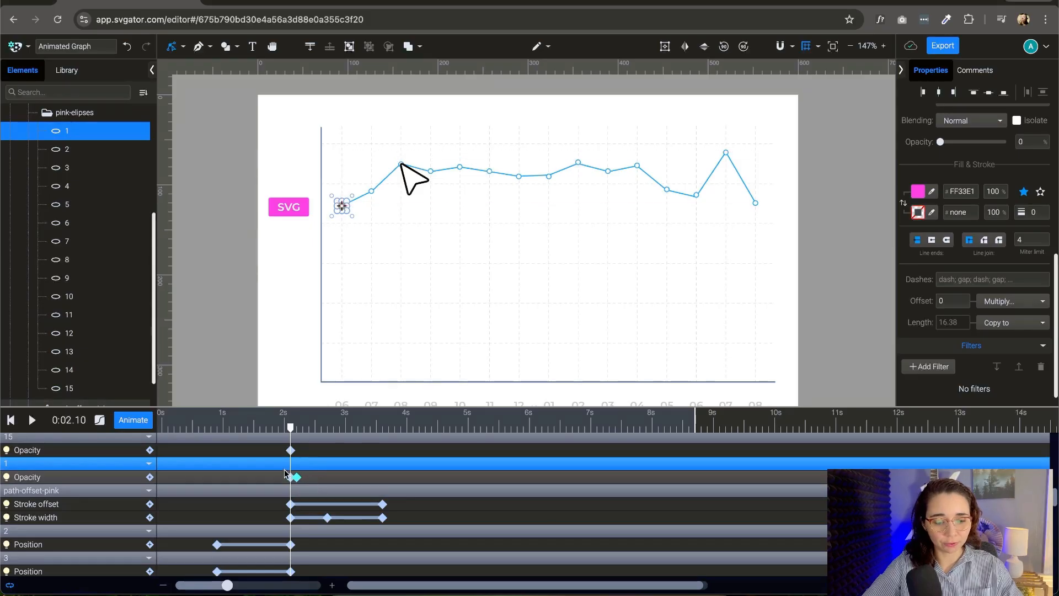
key(ctrl+z)
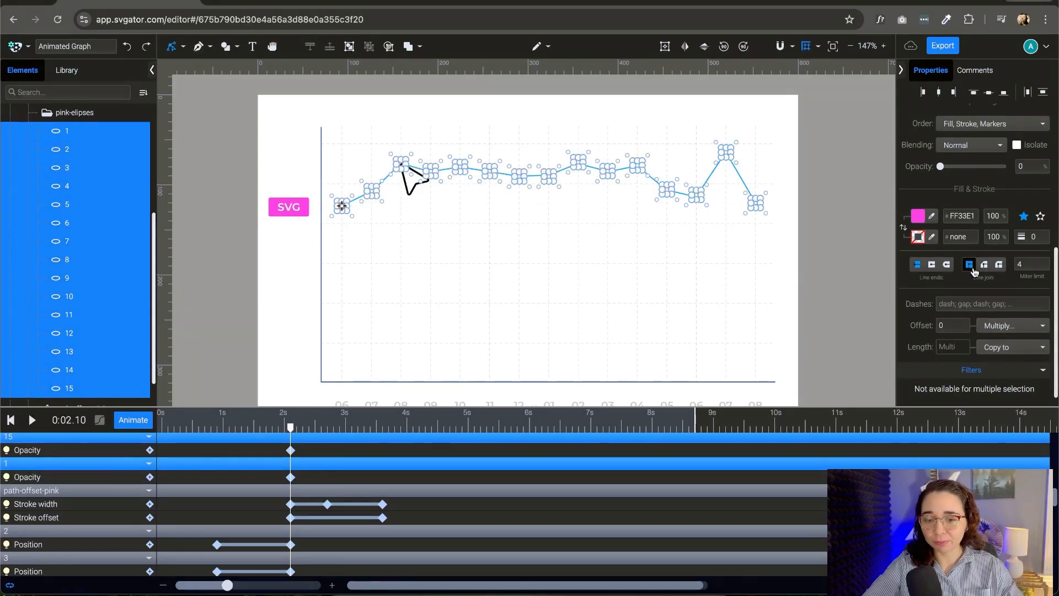
Set the opacity of all 15 pink ellipses to 100% at 2.20 s and check their new keyframes
scroll(976, 198, up, 1)
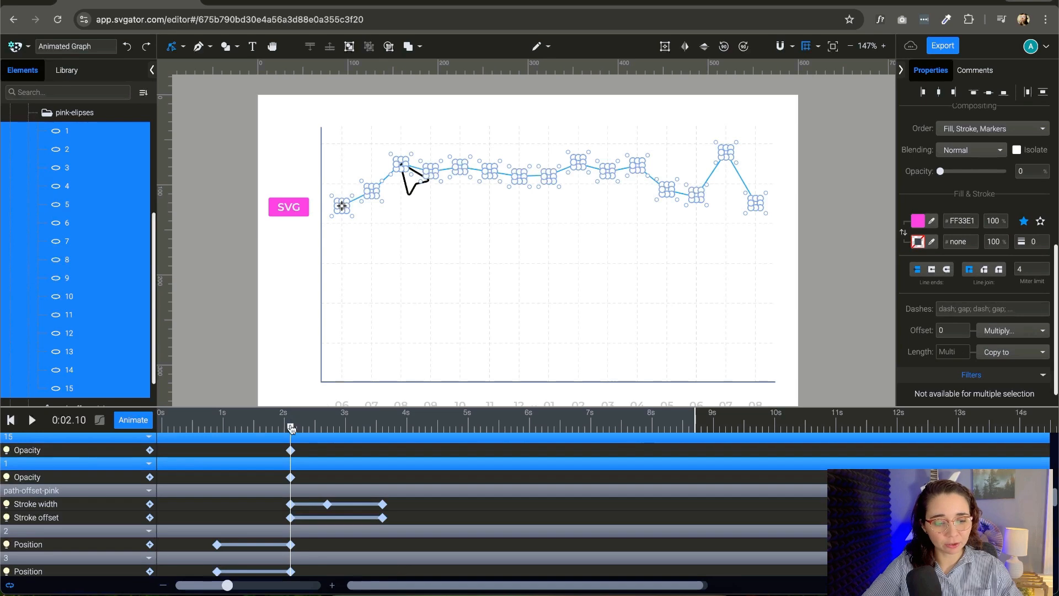
drag(291, 428, 298, 431)
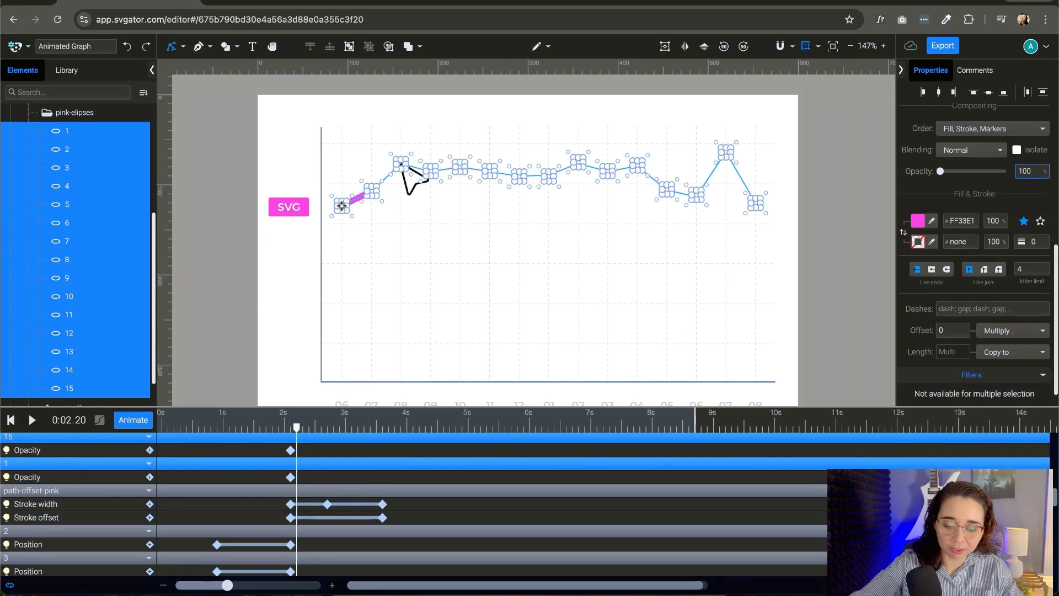
scroll(308, 437, up, 3)
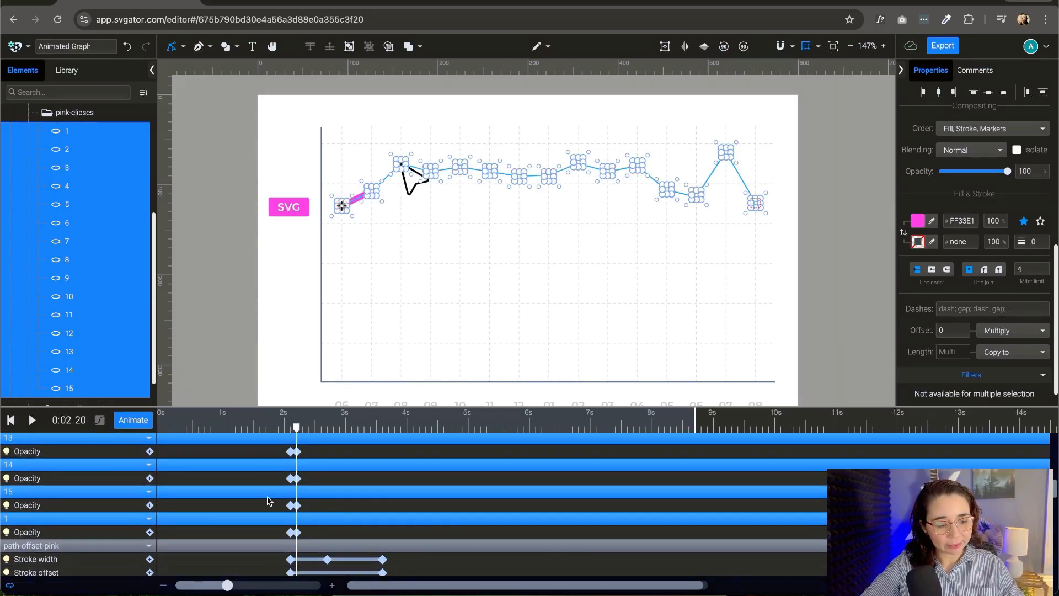
scroll(331, 505, up, 4)
scroll(345, 503, up, 2)
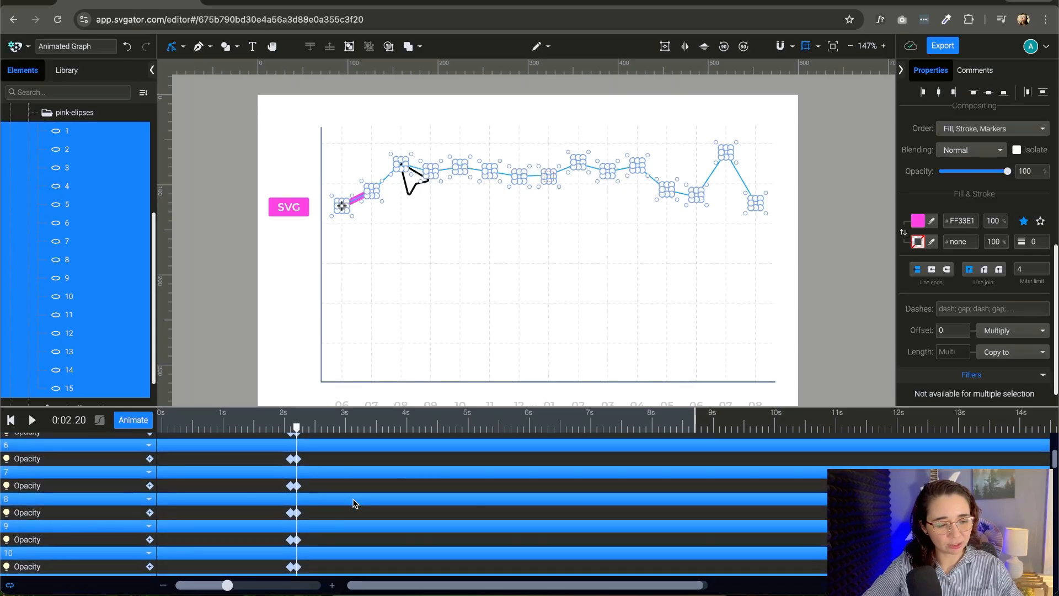
Delete both Opacity keyframes of ellipse 1 in pink-elipses
scroll(348, 501, down, 5)
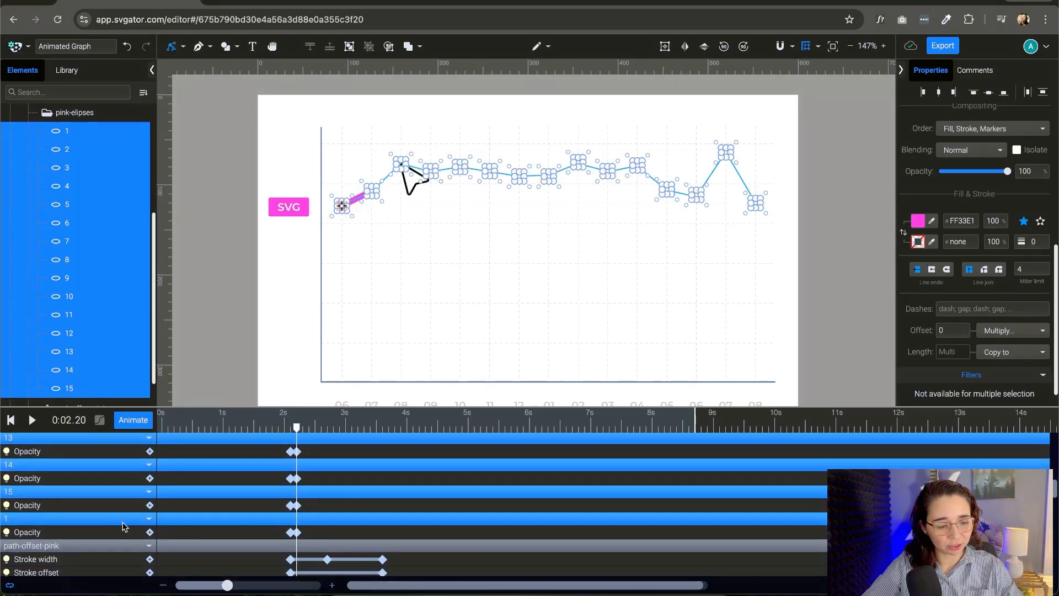
drag(312, 537, 277, 530)
key(Delete)
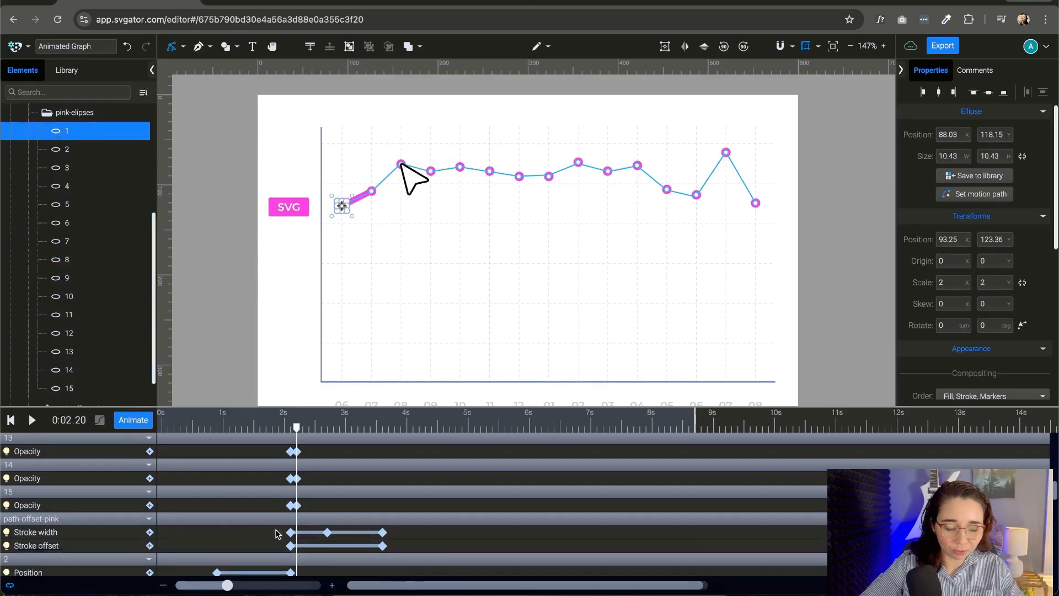
scroll(327, 483, up, 8)
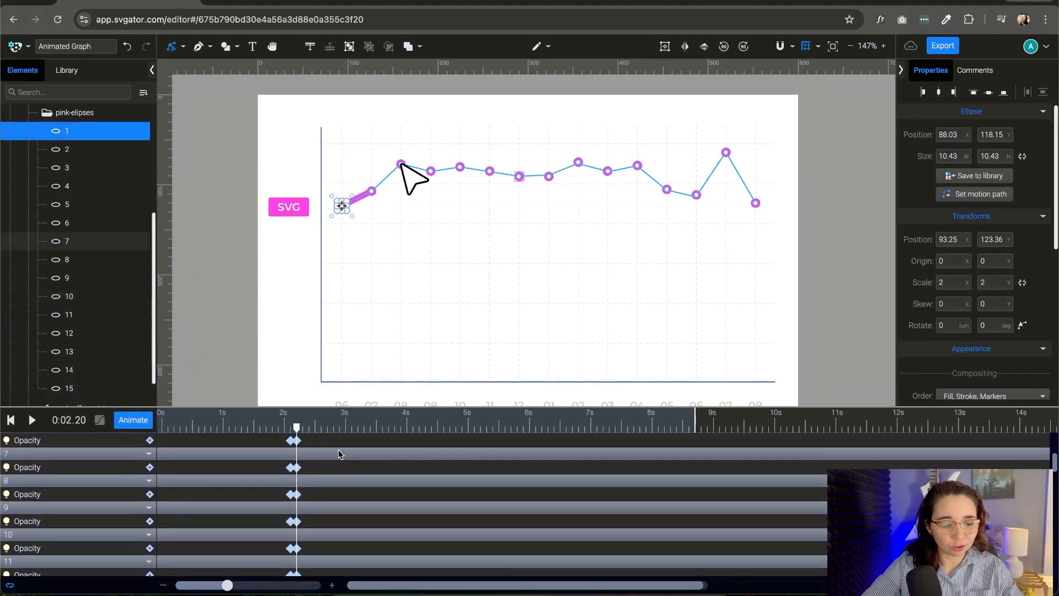
Re-add the Opacity animator to ellipse 1 in pink-elipses with keyframes at 2.10 s and 2.20 s, lowering the first to 0%
scroll(337, 458, up, 4)
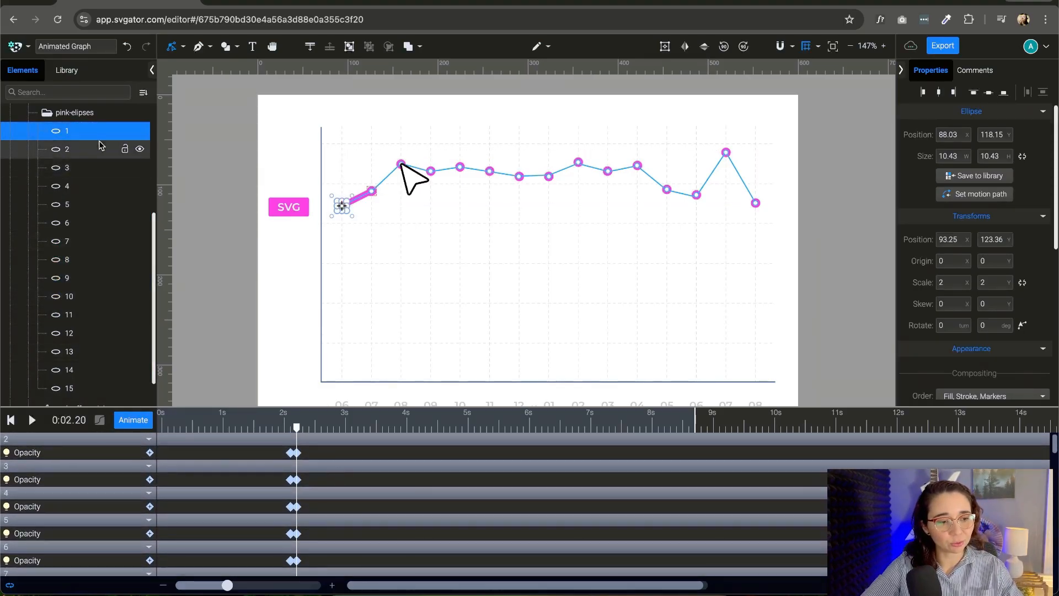
click(293, 428)
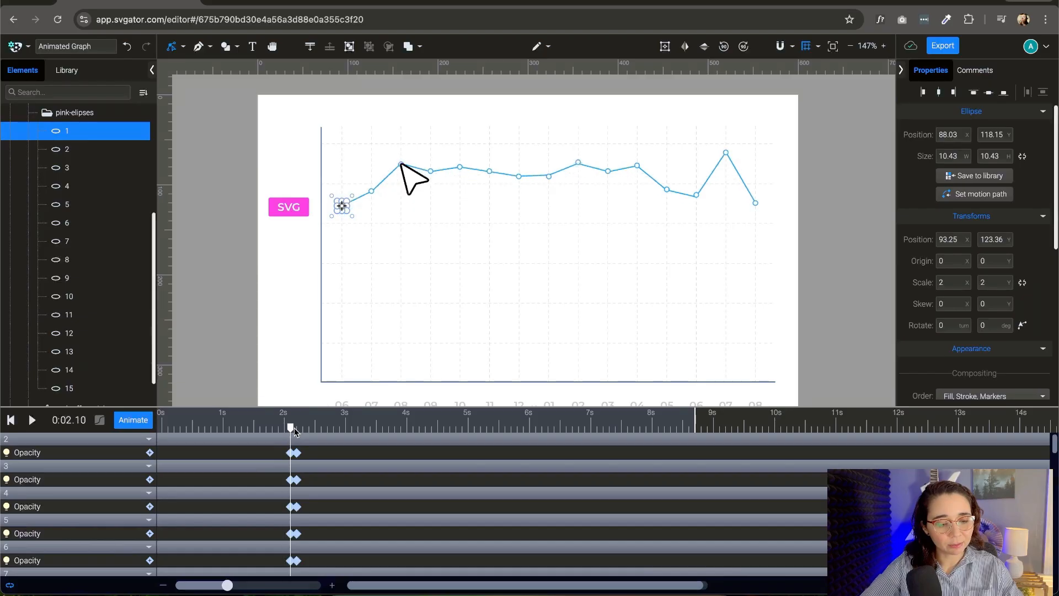
click(119, 420)
click(112, 256)
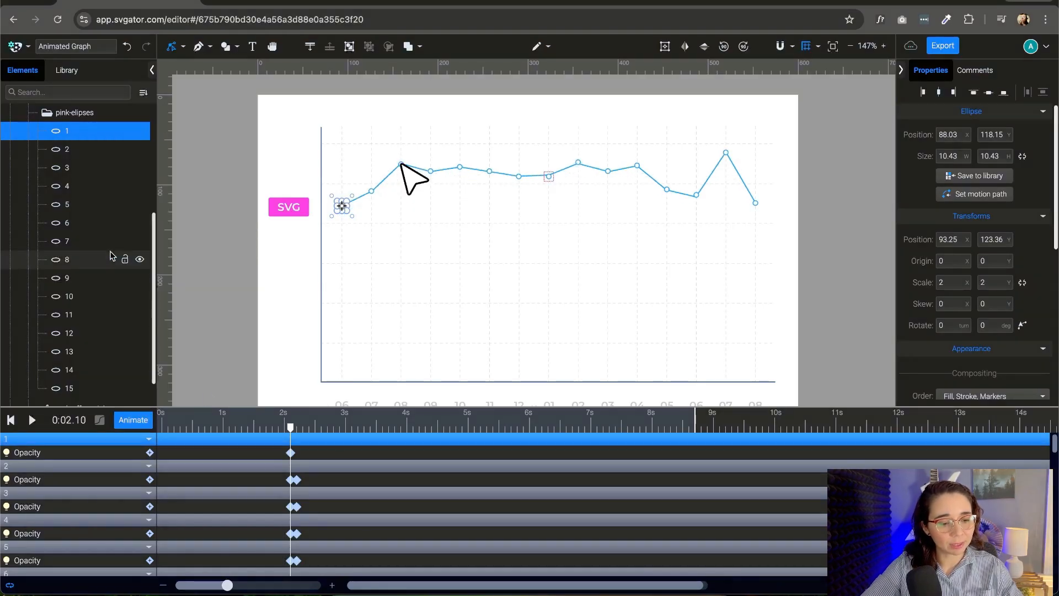
click(296, 430)
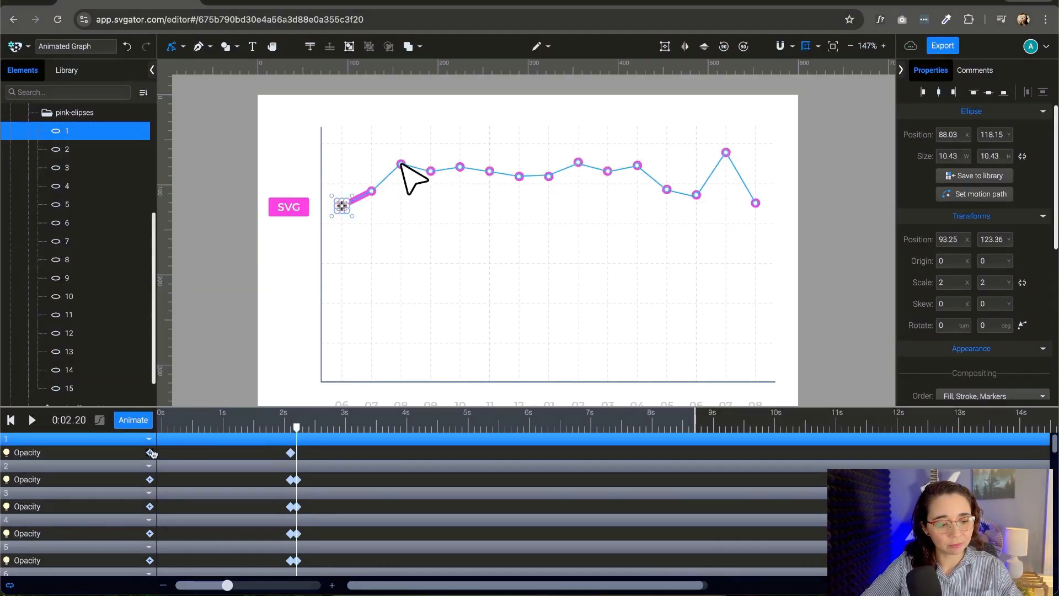
click(151, 452)
drag(299, 430, 292, 432)
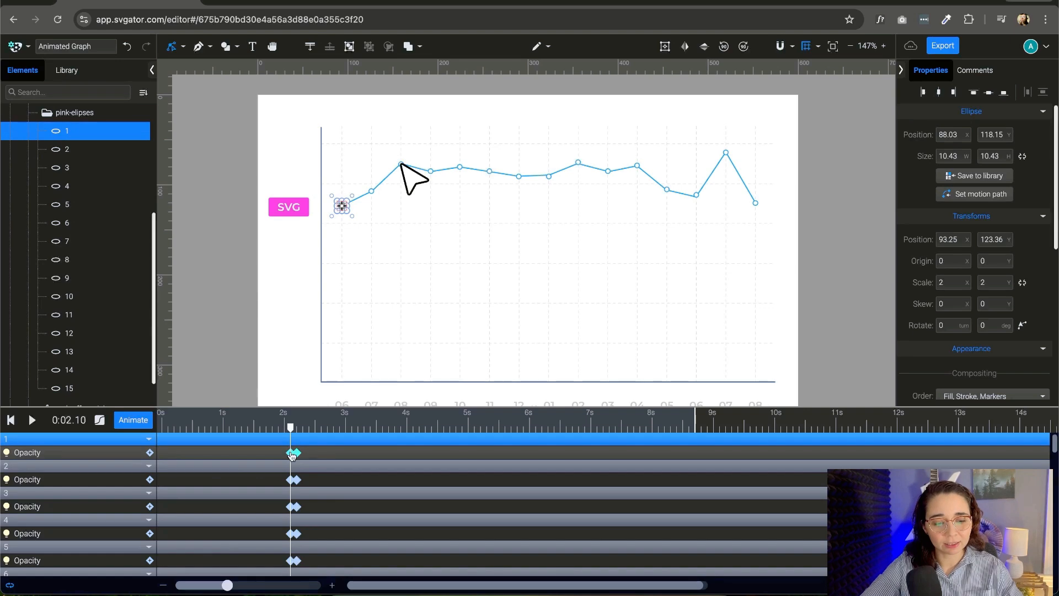
scroll(1057, 261, down, 5)
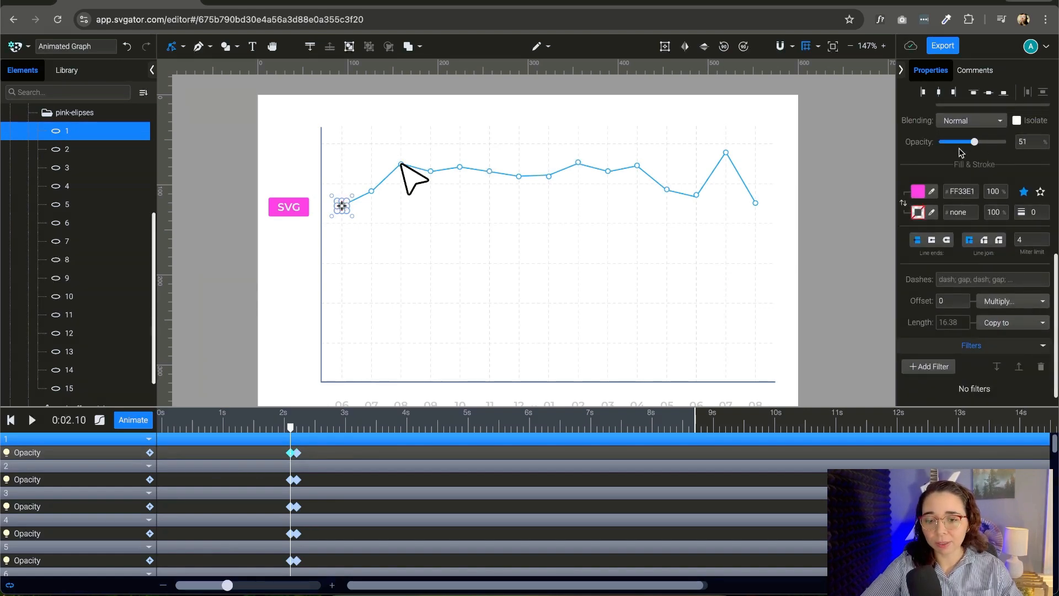
Shift the Opacity keyframe pairs of pink ellipses 2, 3 and 4 to start at 2.20 s, 2.30 s and 2.40 s
drag(260, 477, 318, 510)
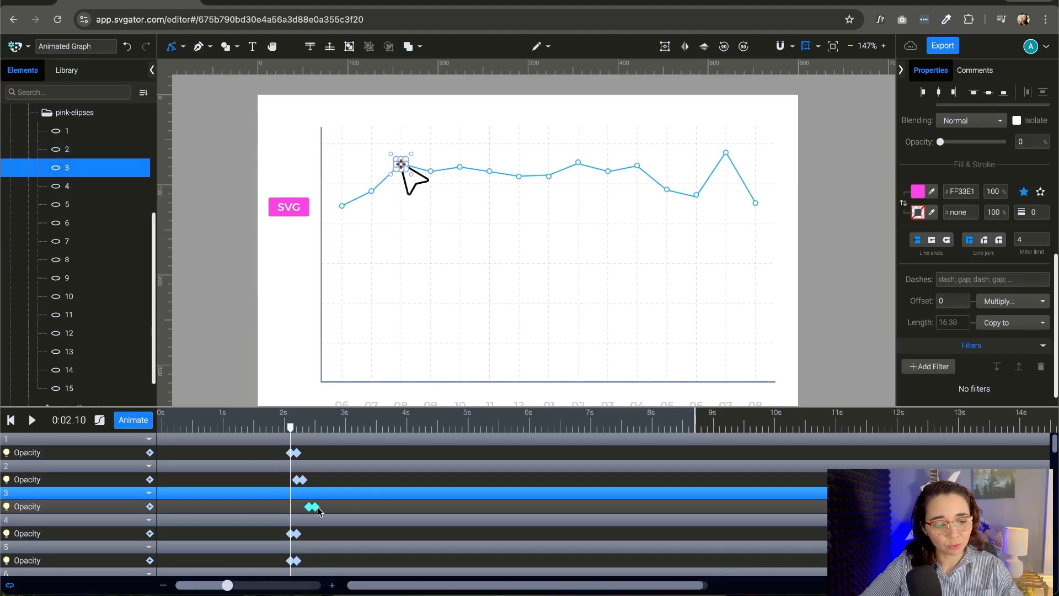
click(303, 433)
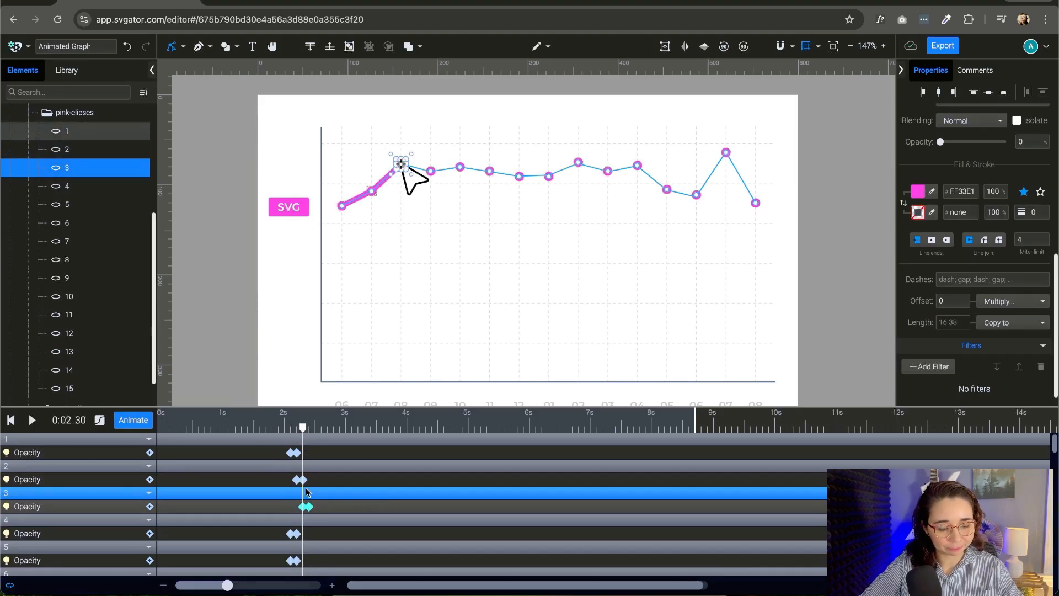
drag(282, 528, 317, 538)
right_click(318, 541)
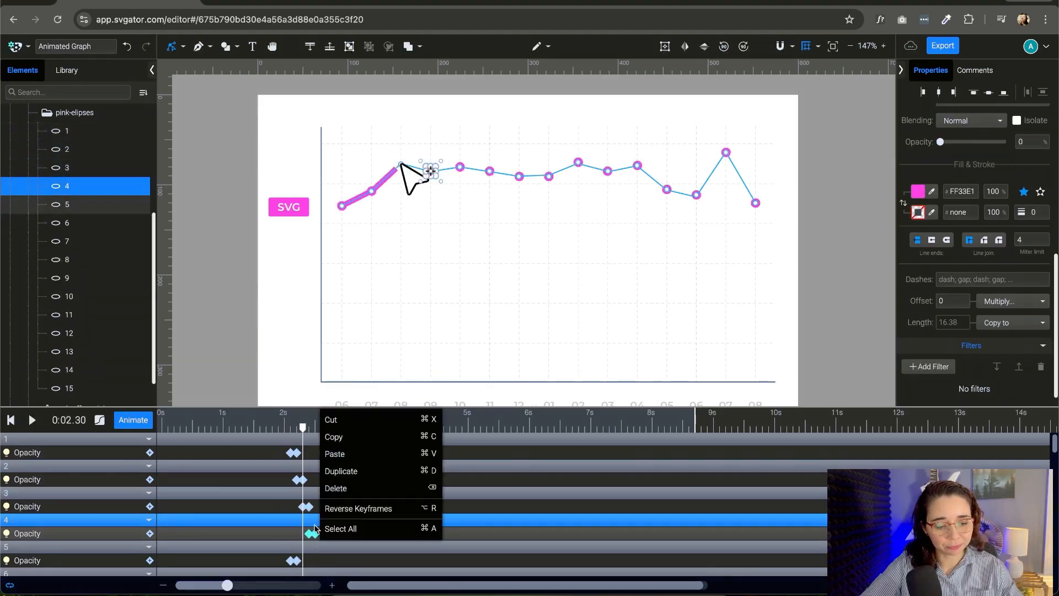
click(299, 501)
scroll(303, 497, down, 1)
click(310, 479)
scroll(310, 483, down, 1)
Shift the Opacity keyframe pairs of pink ellipses 5 and 6 to start at 2.50 s and 2.60 s
click(310, 432)
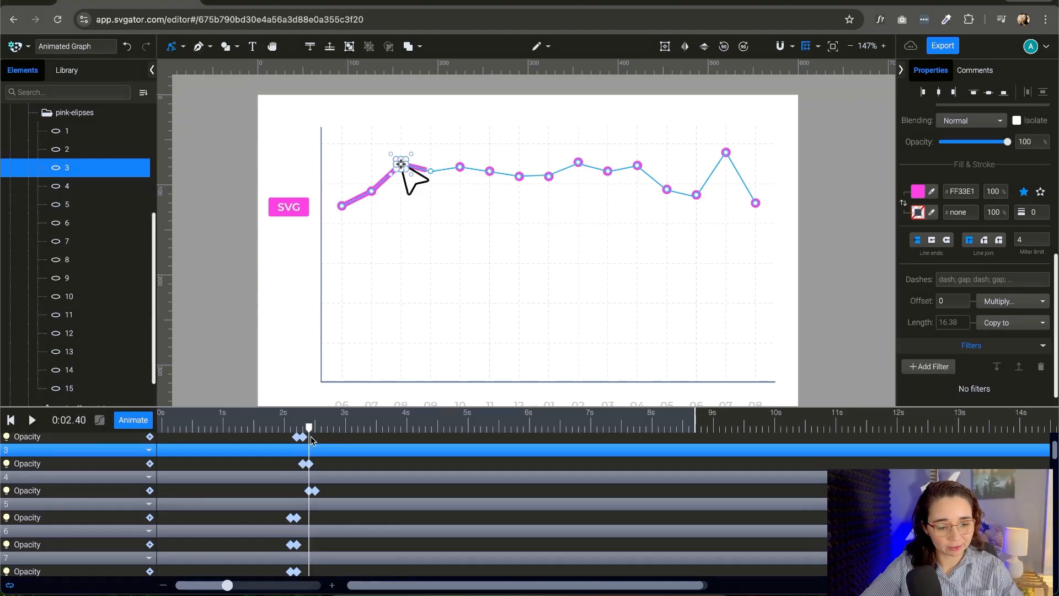
mouse_move(318, 518)
mouse_down()
mouse_move(284, 524)
mouse_move(313, 523)
mouse_up()
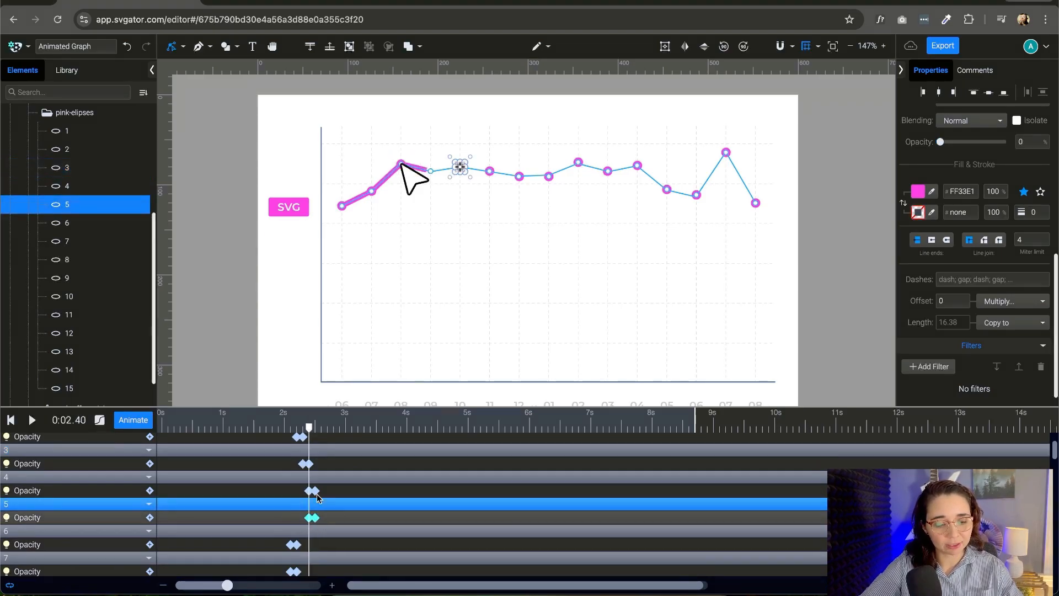
scroll(318, 499, down, 2)
drag(320, 478, 319, 502)
scroll(330, 507, down, 1)
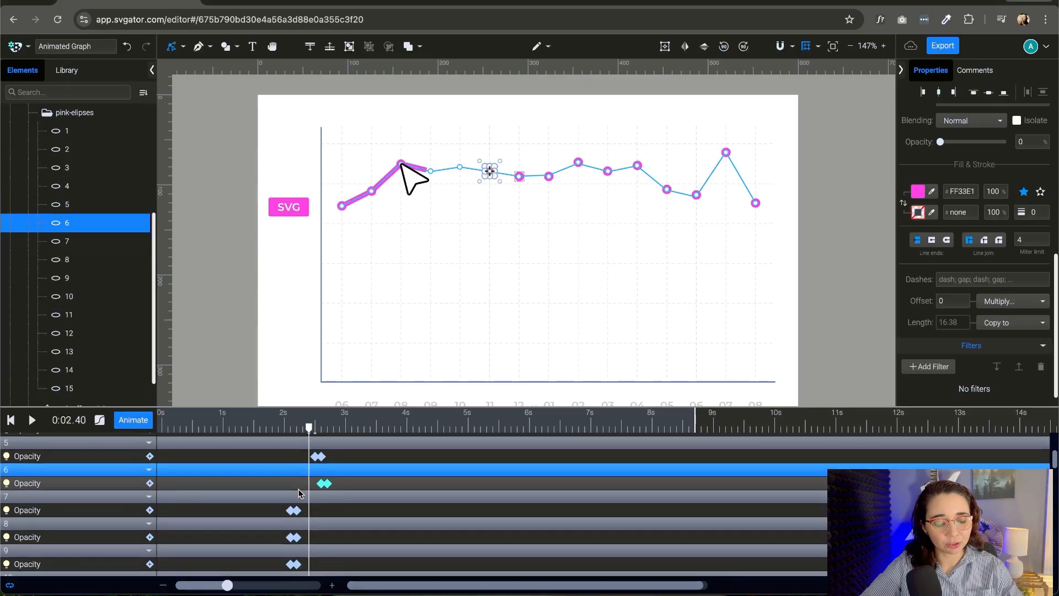
Stagger the Opacity keyframe pairs of pink ellipses 7 to 15 by 0.10 s each, ending with ellipse 15 at 3.50–3.60 s
click(295, 505)
scroll(319, 504, down, 1)
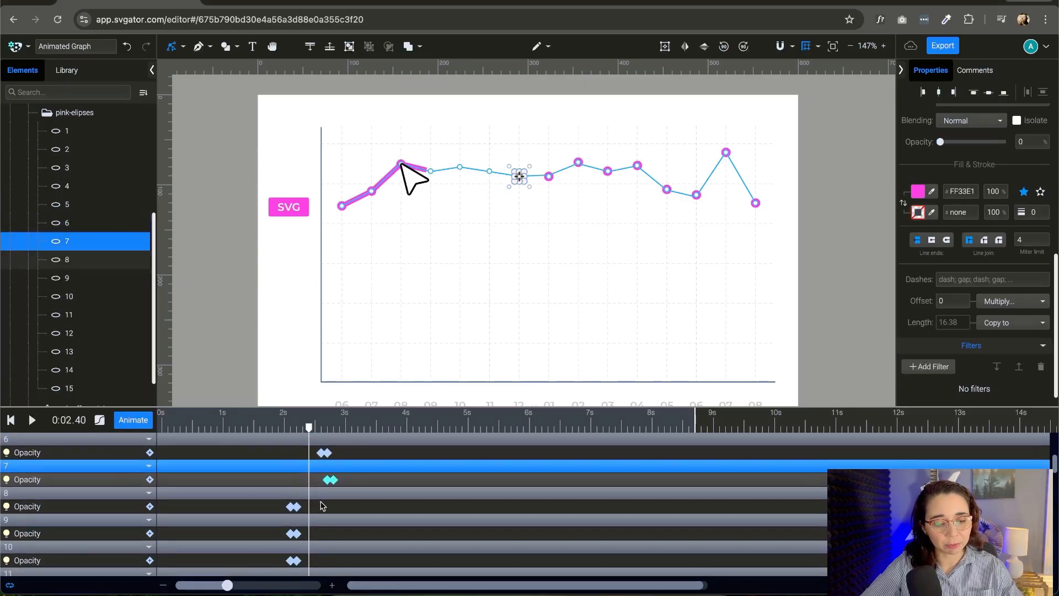
drag(296, 504, 329, 514)
scroll(343, 512, down, 1)
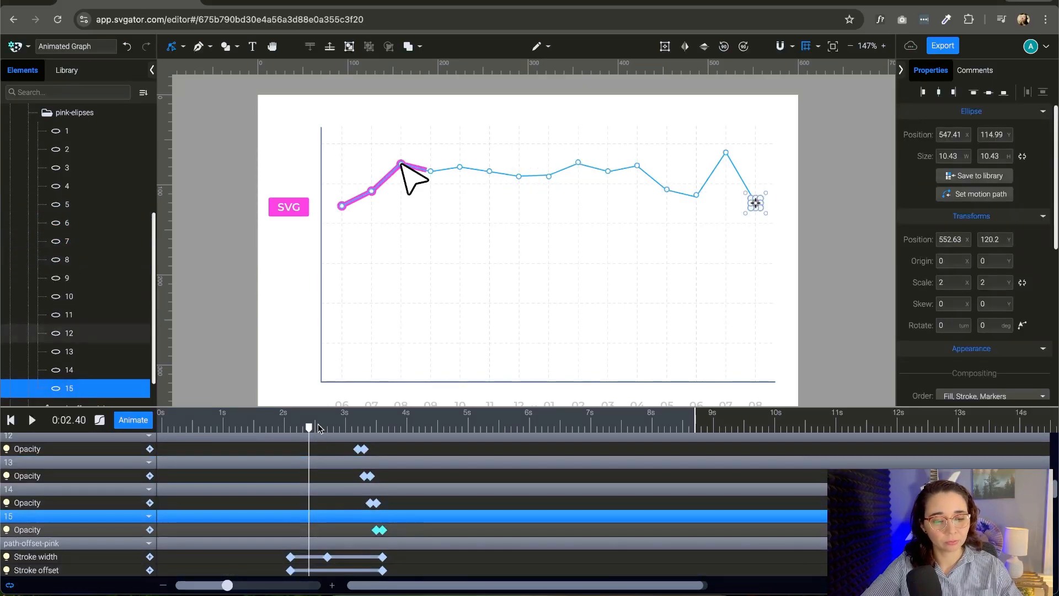
Play back the pink line's draw-on repeatedly from about 2.10 s to check the staggered dot fade-ins
drag(312, 428, 294, 428)
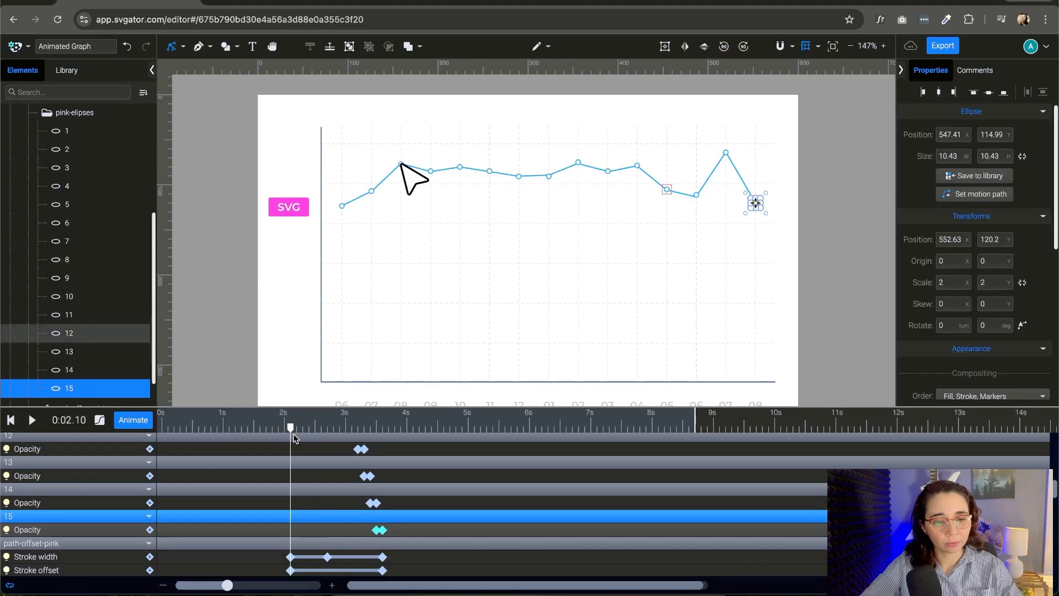
key(space)
key(space)
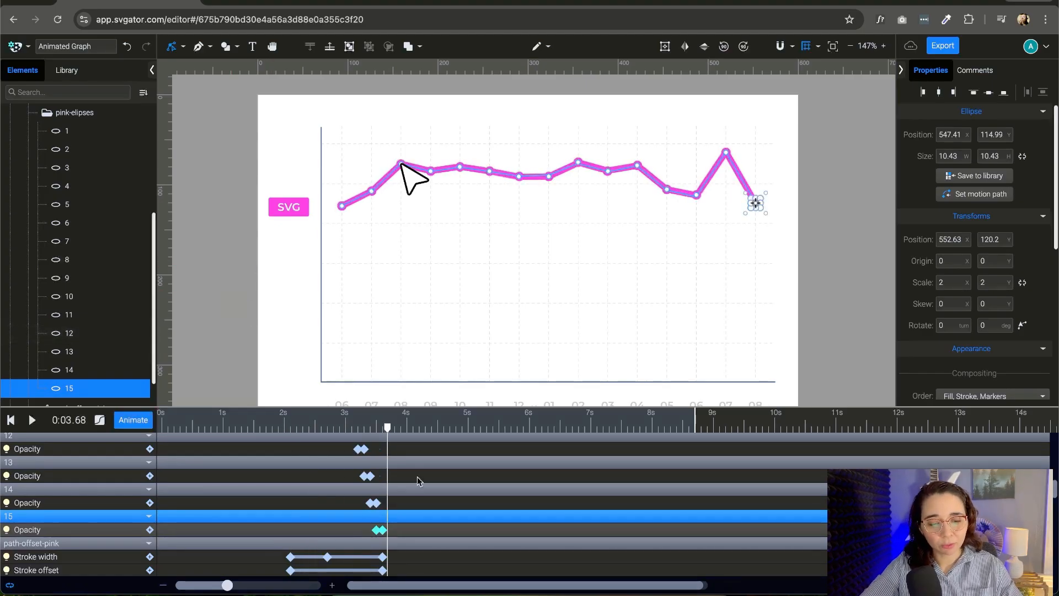
drag(388, 427, 298, 465)
key(space)
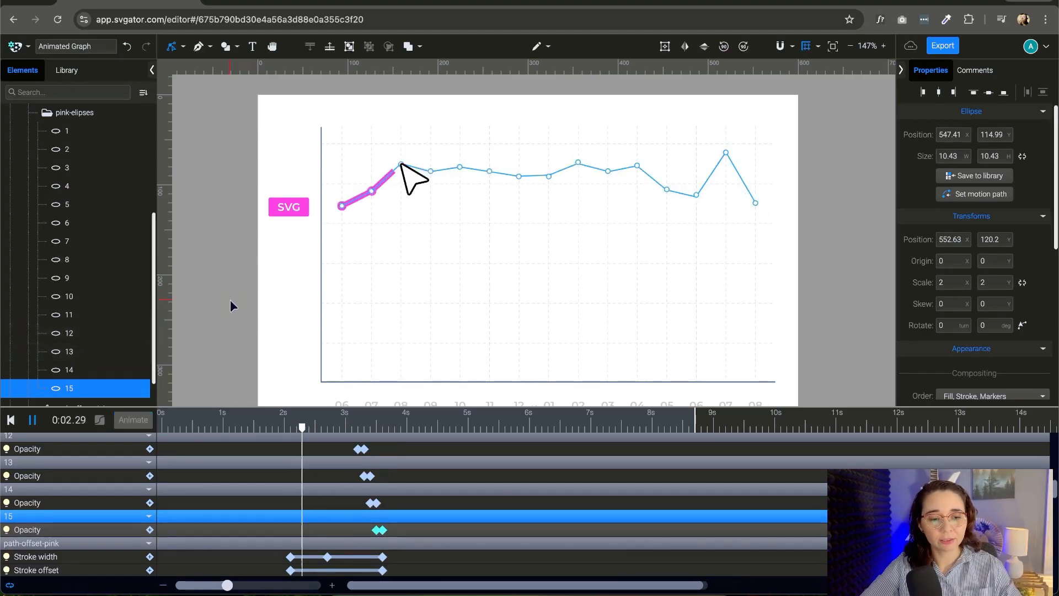
key(space)
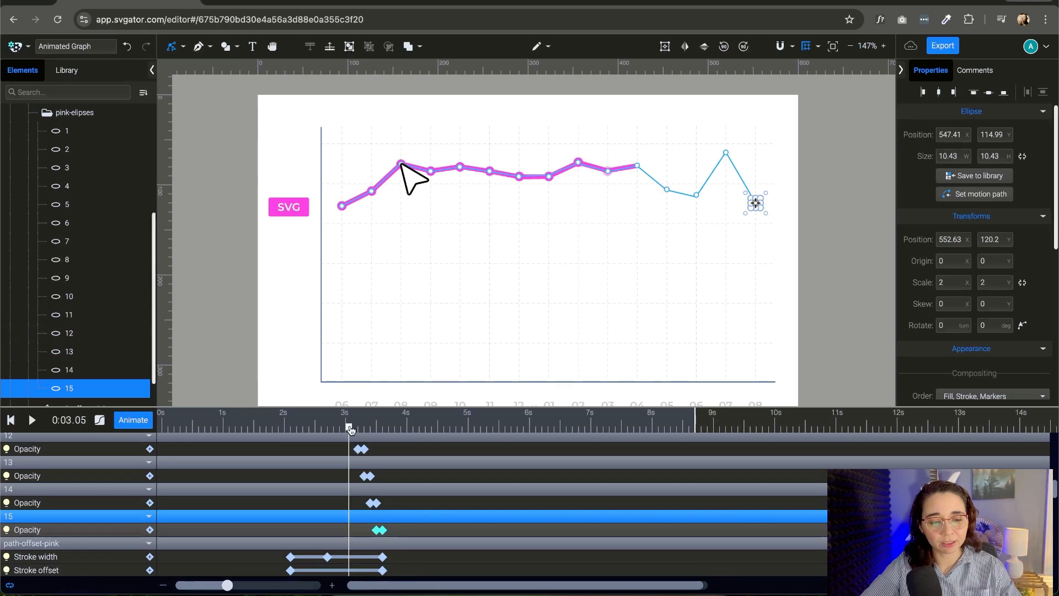
drag(351, 429, 296, 455)
key(space)
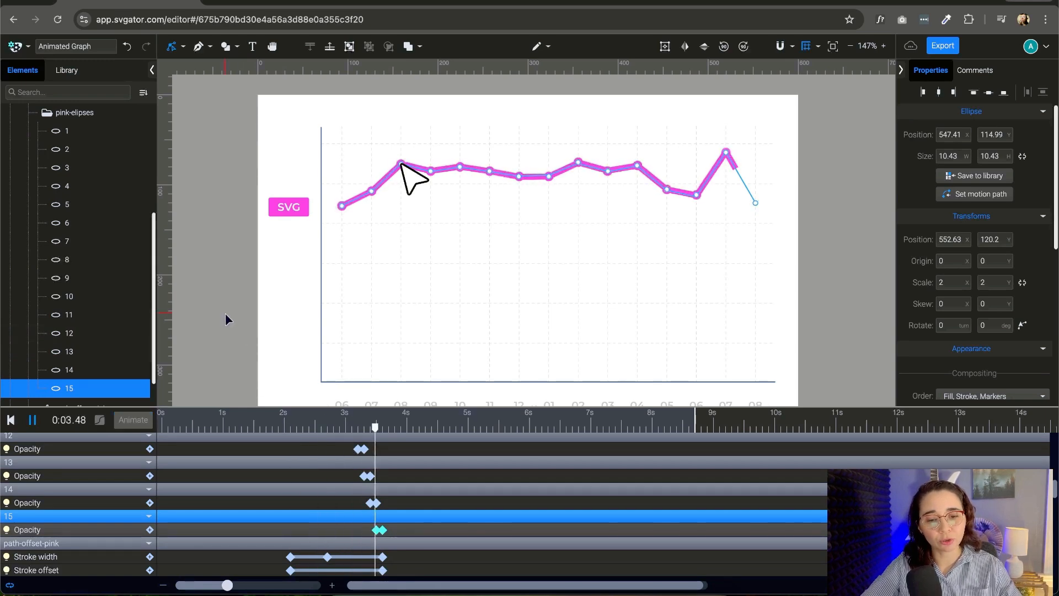
key(space)
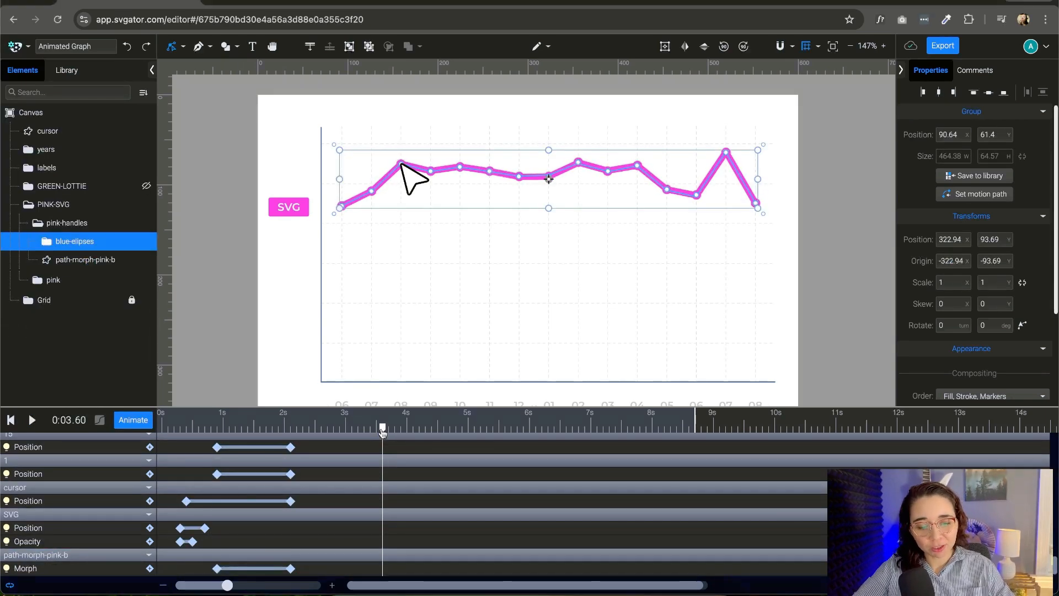
Add an Opacity animator to the blue-elipses group at 3.60 s
mouse_move(382, 429)
mouse_down()
mouse_move(374, 433)
mouse_move(385, 437)
mouse_up()
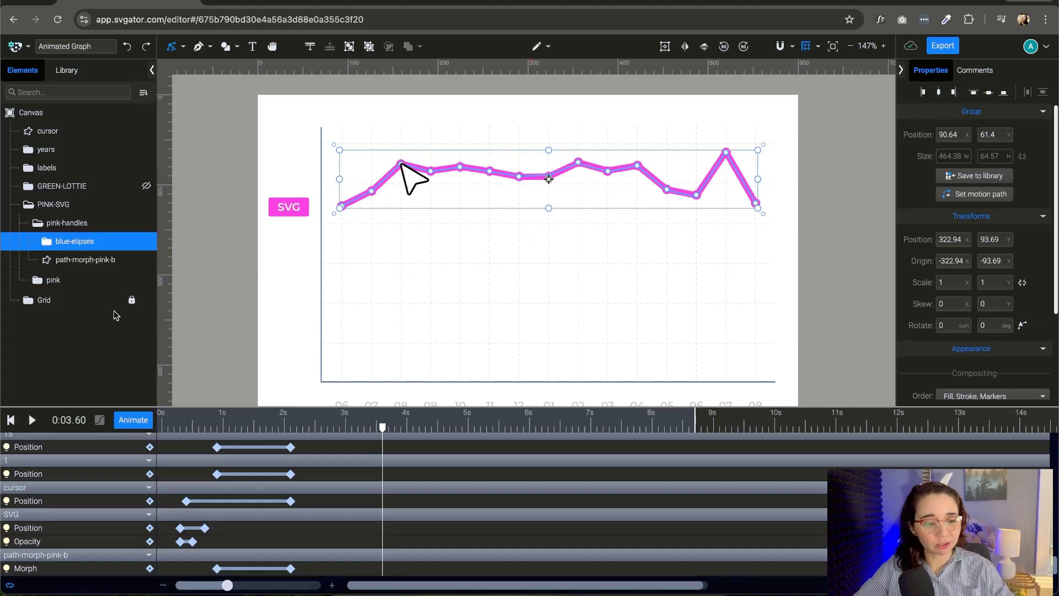
click(134, 426)
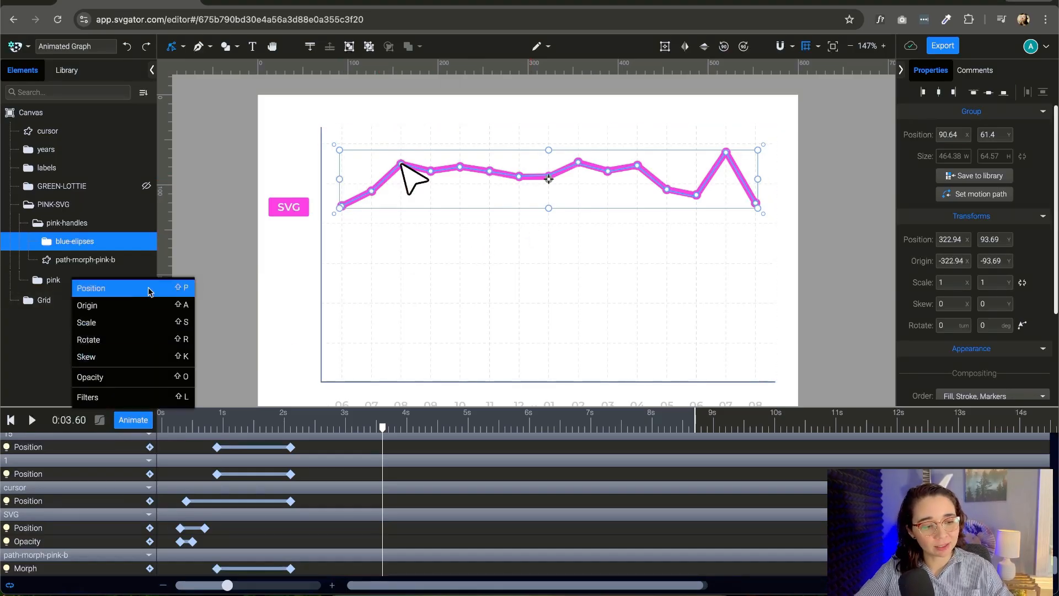
click(147, 381)
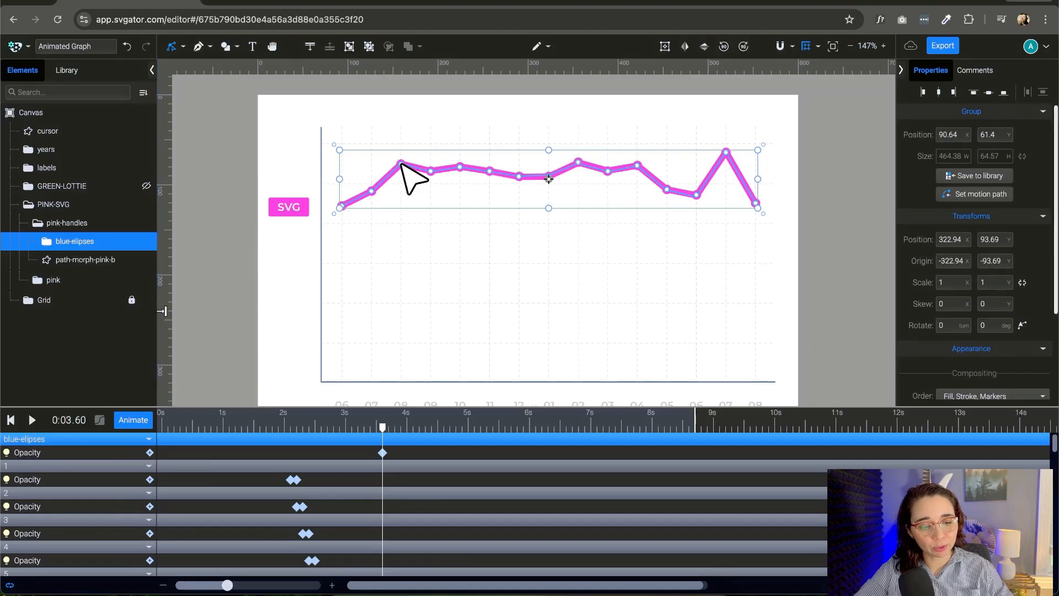
Fade out path-morph-pink-b with an Opacity animator starting at 3.60 s and a lowered opacity keyframe at 3.70 s
click(82, 260)
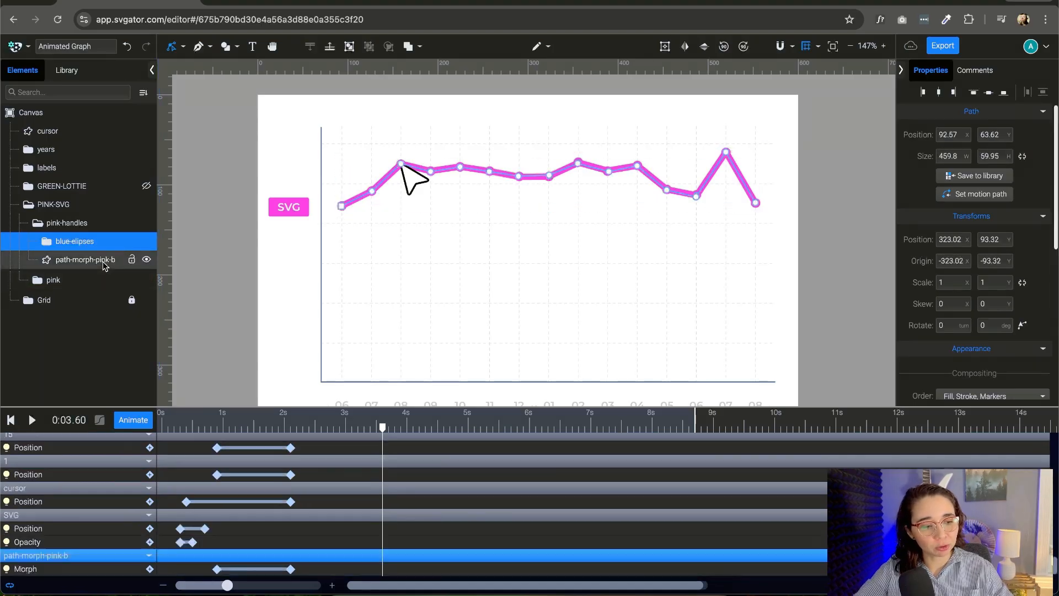
click(139, 426)
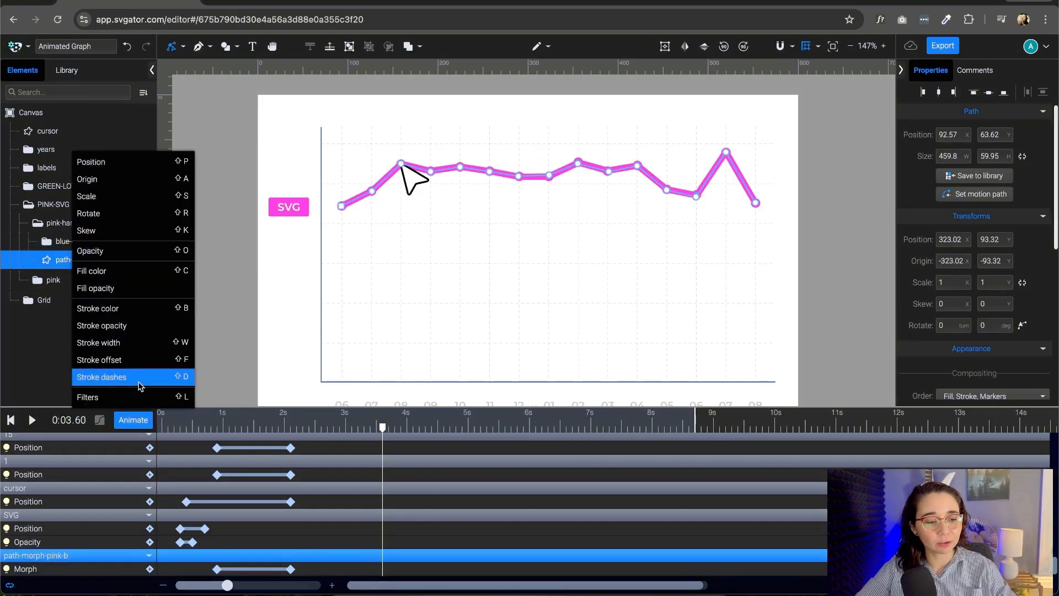
click(146, 256)
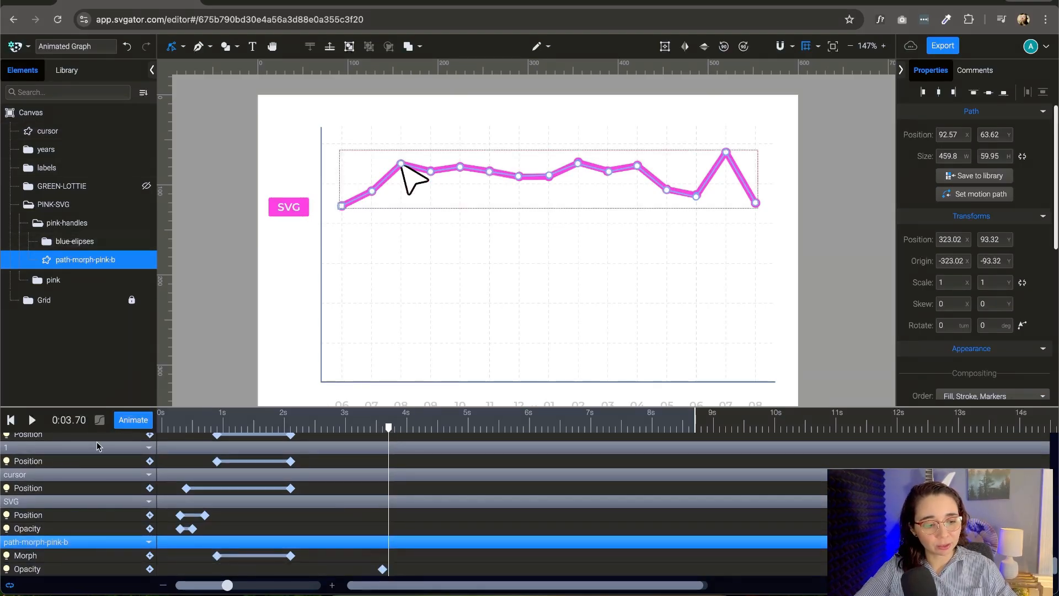
click(150, 568)
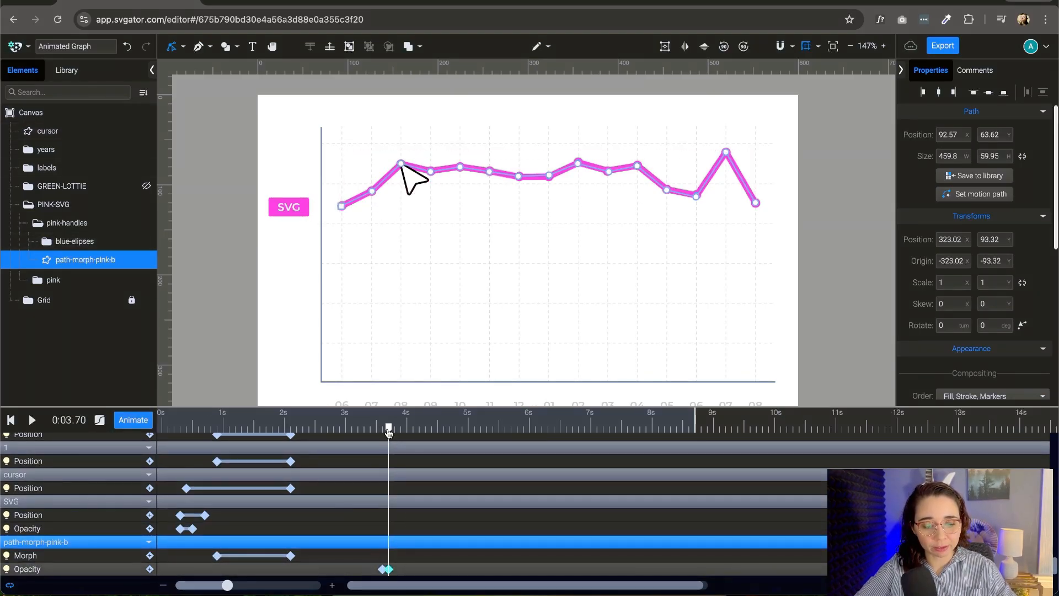
scroll(1053, 306, down, 5)
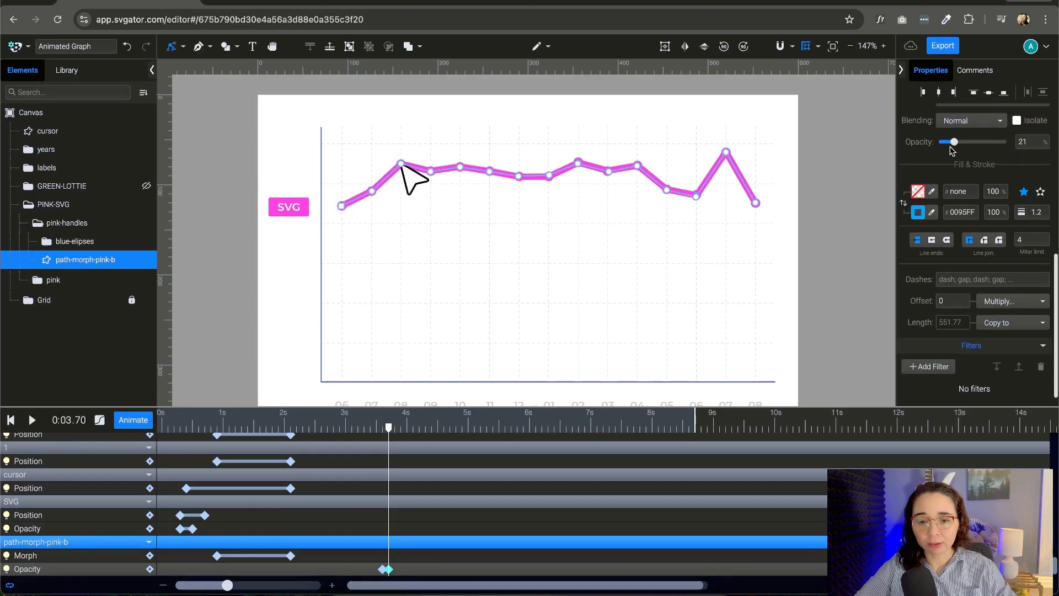
Undo the last change, add a 0% Opacity keyframe to blue-elipses at 3.70 s, and play back the animation
key(ctrl+z)
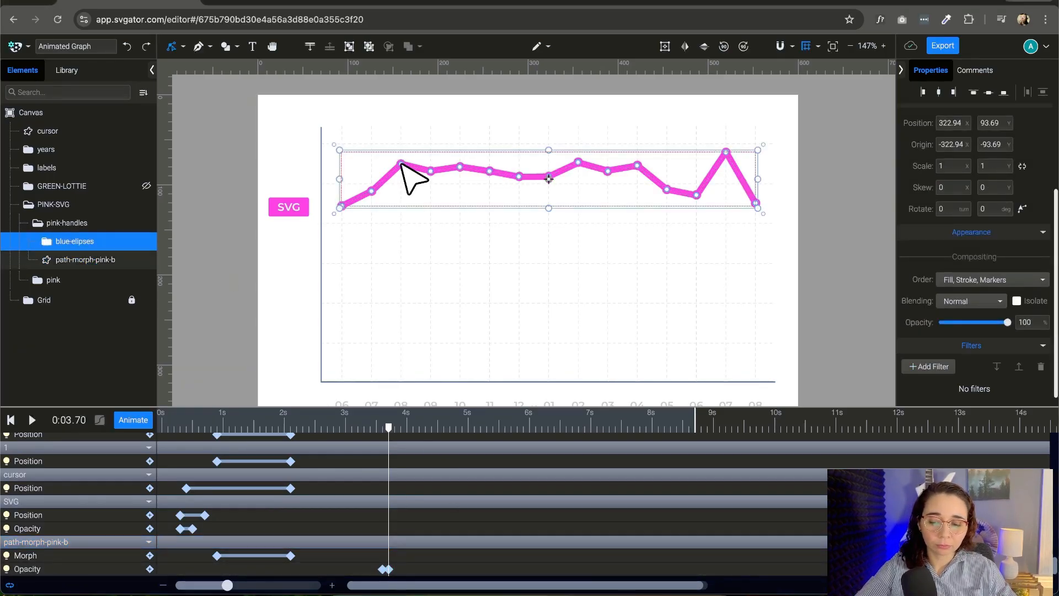
drag(1057, 568, 1051, 444)
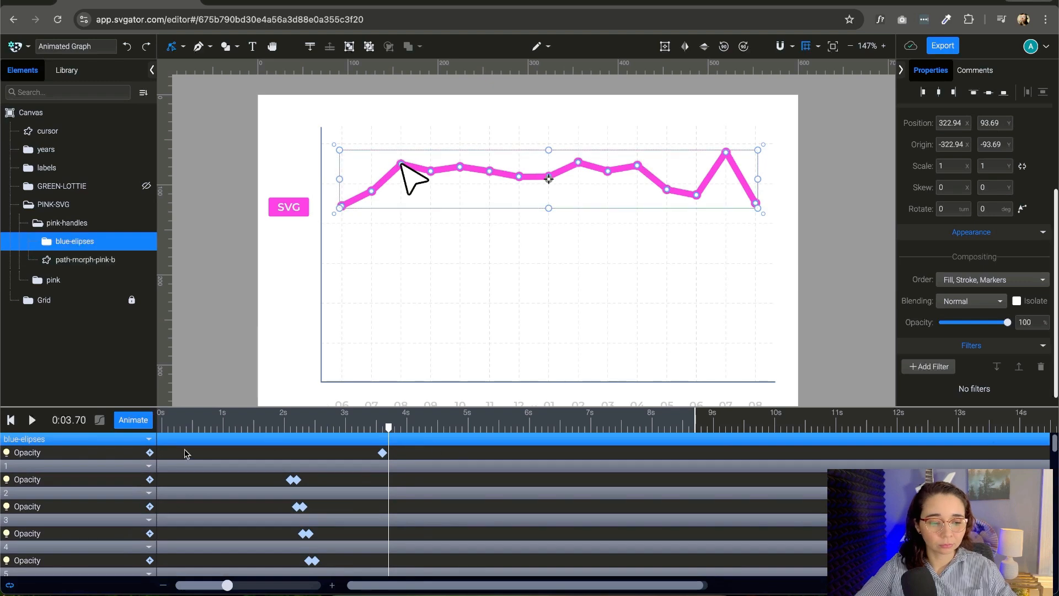
click(150, 452)
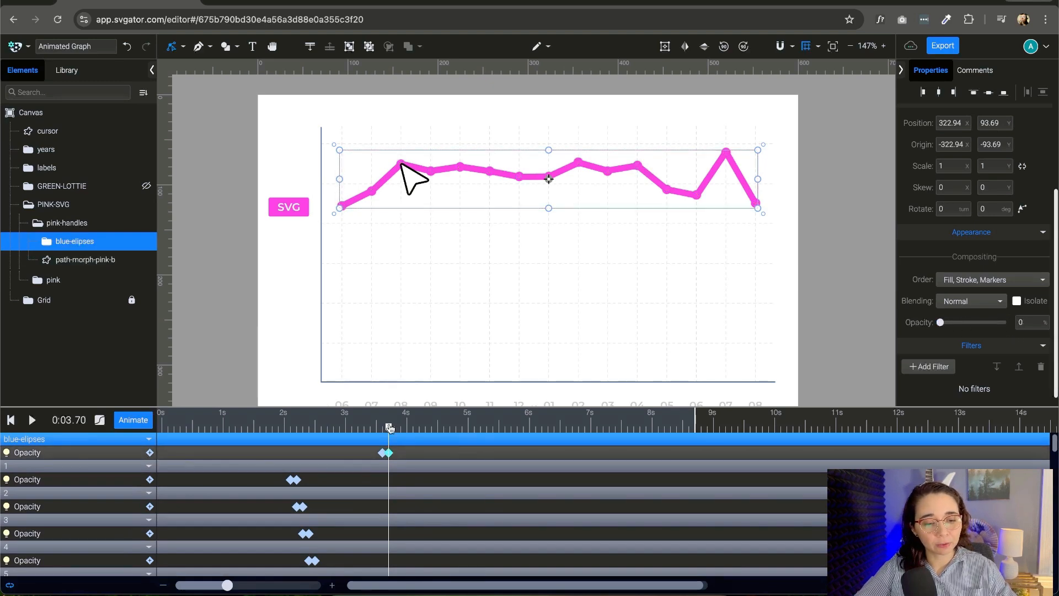
key(space)
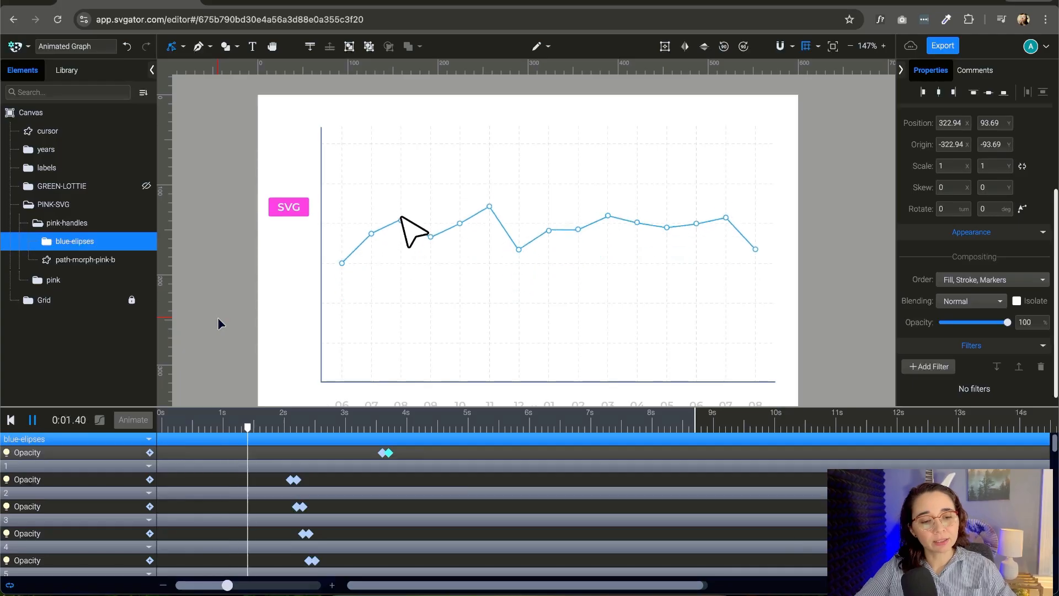